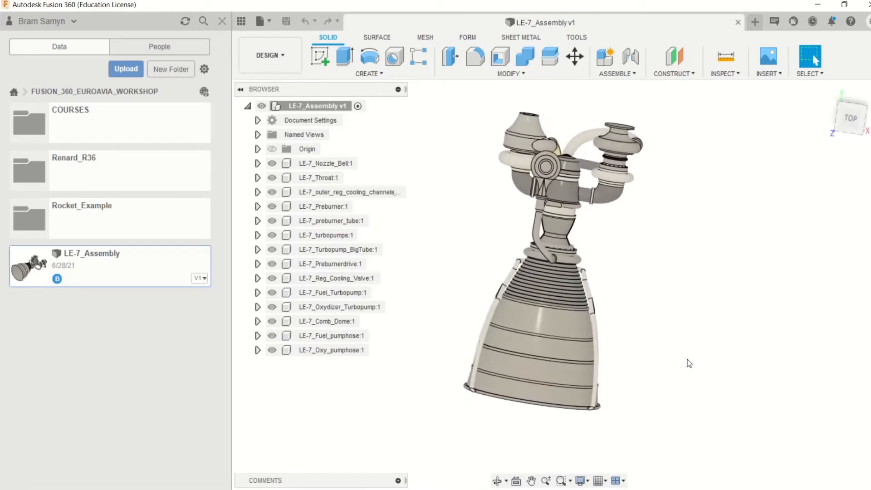
- Hide every component of the LE-7 assembly except the nozzle bell and the throat, and view the bare nozzle
{"action": "left_click", "coordinate": [278, 352]}
{"action": "left_click", "coordinate": [272, 350]}
{"action": "left_click", "coordinate": [272, 335]}
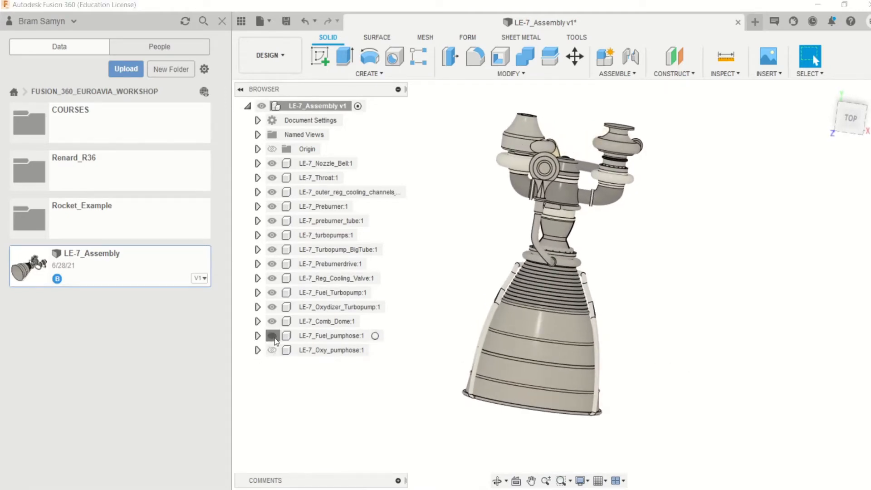
{"action": "left_click", "coordinate": [272, 321]}
{"action": "left_click", "coordinate": [272, 306]}
{"action": "left_click", "coordinate": [272, 293]}
{"action": "left_click", "coordinate": [272, 279]}
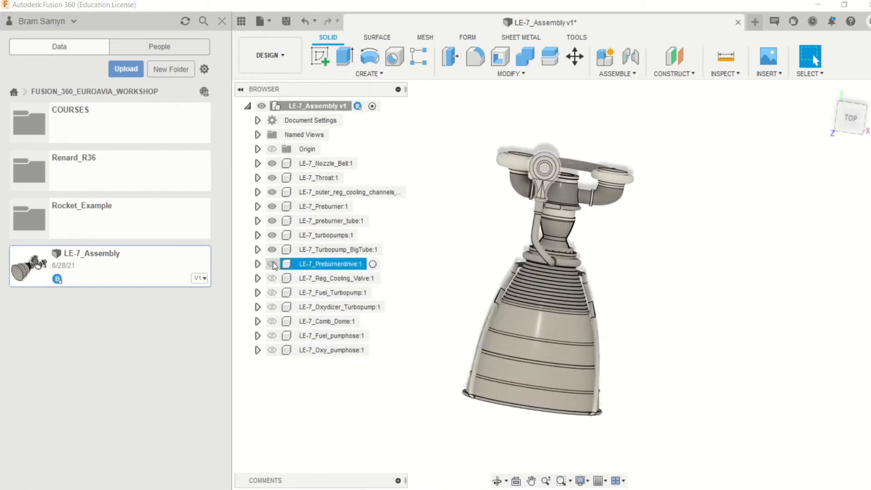
{"action": "left_click", "coordinate": [273, 264]}
{"action": "left_click", "coordinate": [273, 250]}
{"action": "left_click", "coordinate": [272, 235]}
{"action": "left_click", "coordinate": [272, 220]}
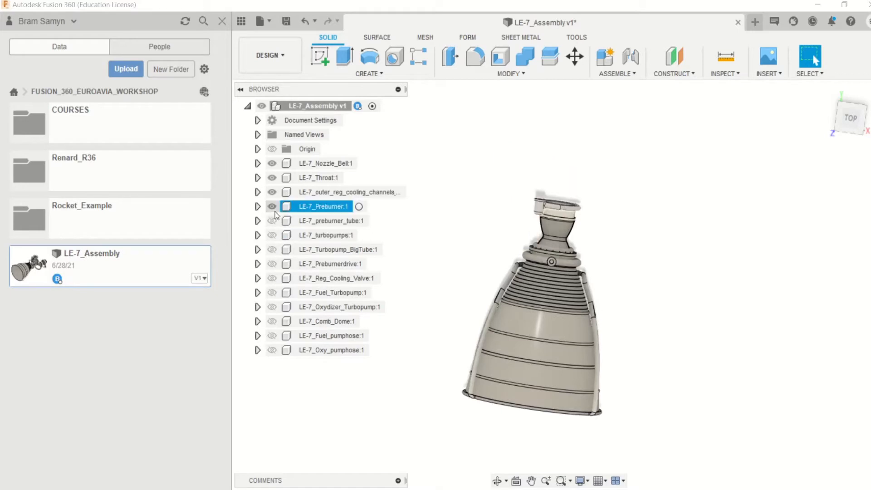
{"action": "left_click", "coordinate": [272, 207]}
{"action": "left_click", "coordinate": [272, 192]}
{"action": "middle_click_drag", "start_coordinate": [789, 260], "coordinate": [590, 274], "text": "shift"}
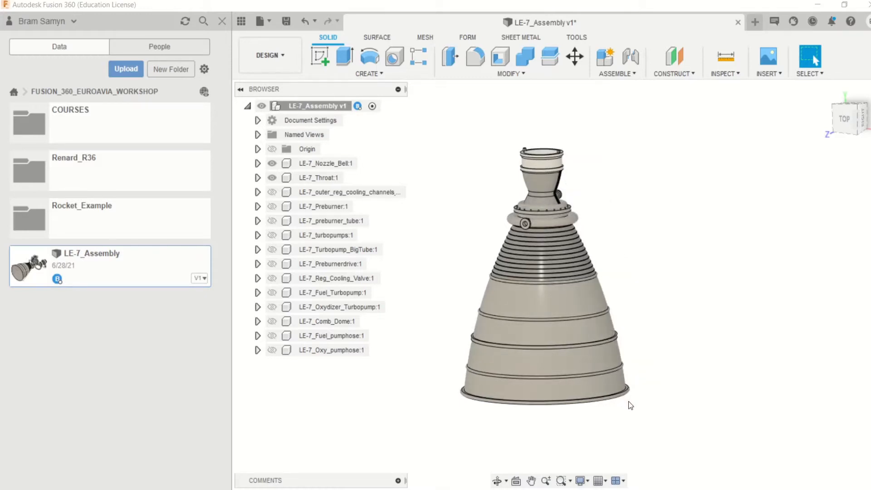
{"action": "middle_click_drag", "start_coordinate": [638, 390], "coordinate": [639, 387], "text": "shift"}
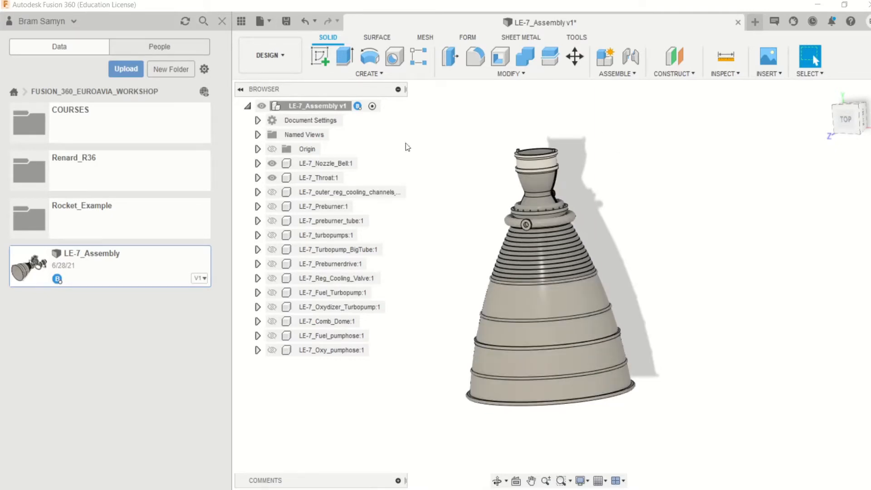
- Show all the hidden LE-7 components again, from the outer cooling channels through to the oxidizer pump hose
{"action": "left_click", "coordinate": [271, 192]}
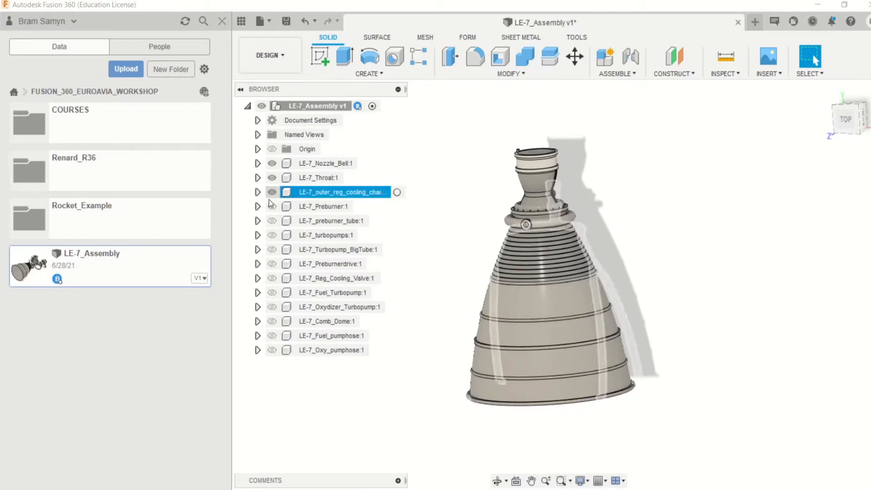
{"action": "left_click", "coordinate": [271, 206]}
{"action": "left_click", "coordinate": [271, 220]}
{"action": "left_click", "coordinate": [272, 235]}
{"action": "left_click", "coordinate": [272, 250]}
{"action": "left_click", "coordinate": [271, 264]}
{"action": "left_click", "coordinate": [272, 278]}
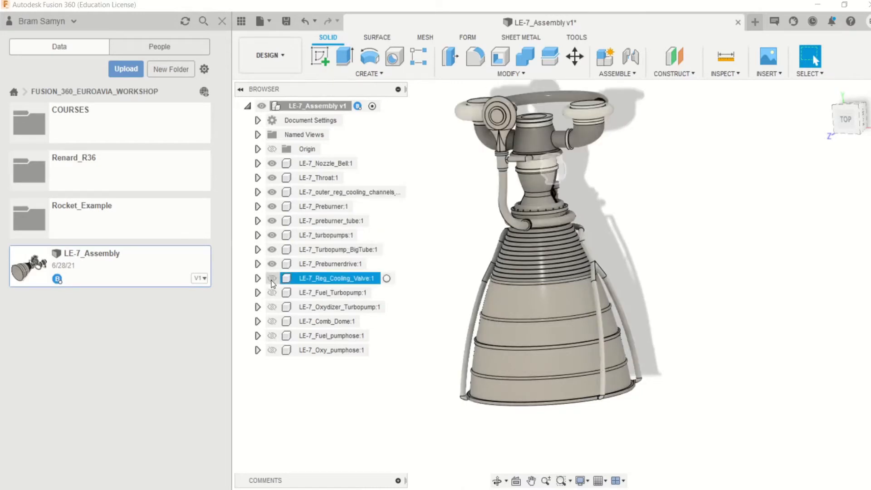
{"action": "left_click", "coordinate": [271, 292]}
{"action": "left_click", "coordinate": [272, 307]}
{"action": "left_click", "coordinate": [272, 321]}
{"action": "left_click", "coordinate": [272, 335]}
{"action": "left_click", "coordinate": [272, 350]}
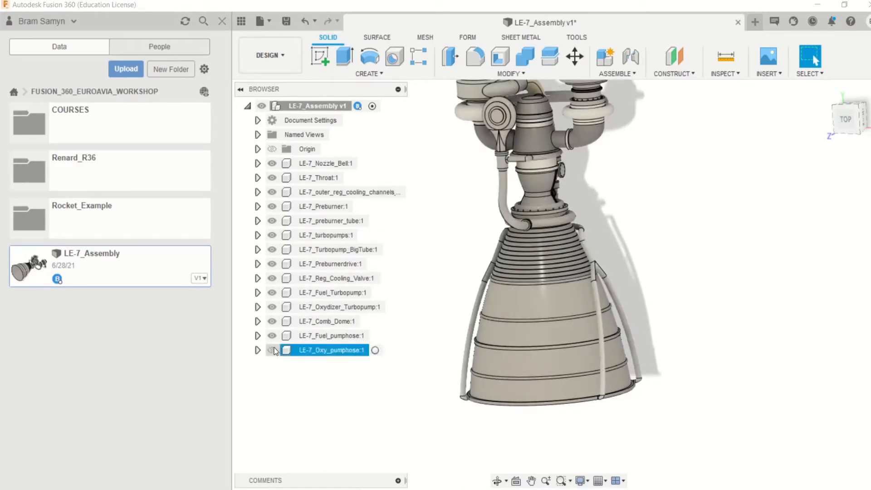
- Browse to the COURSES folder and create a new design with a line sketch on the front (XY) plane
{"action": "left_click", "coordinate": [70, 121]}
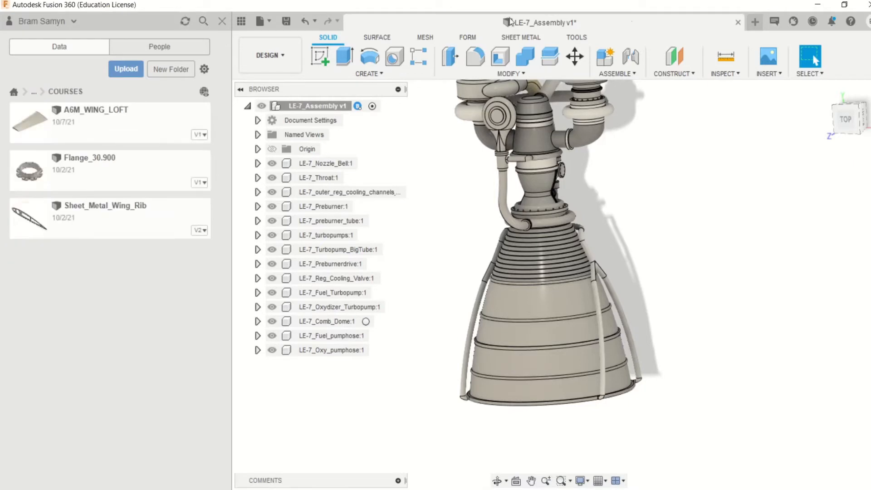
{"action": "left_click", "coordinate": [755, 21]}
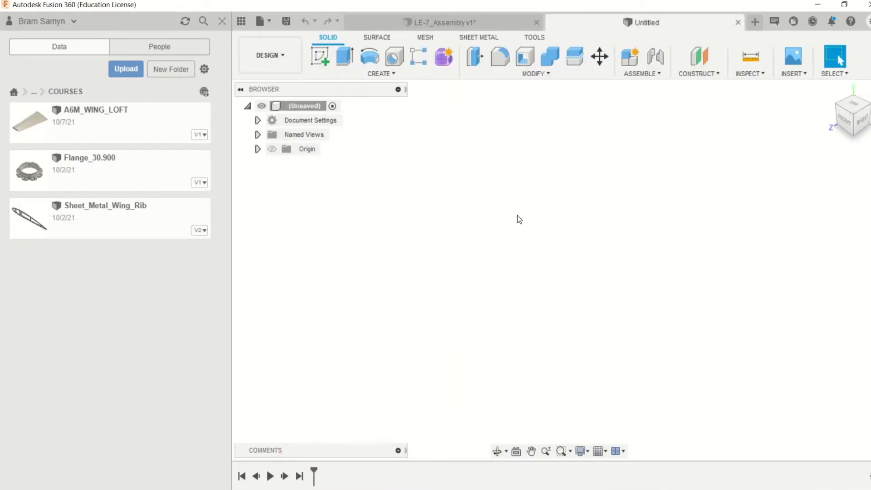
{"action": "key", "text": "l"}
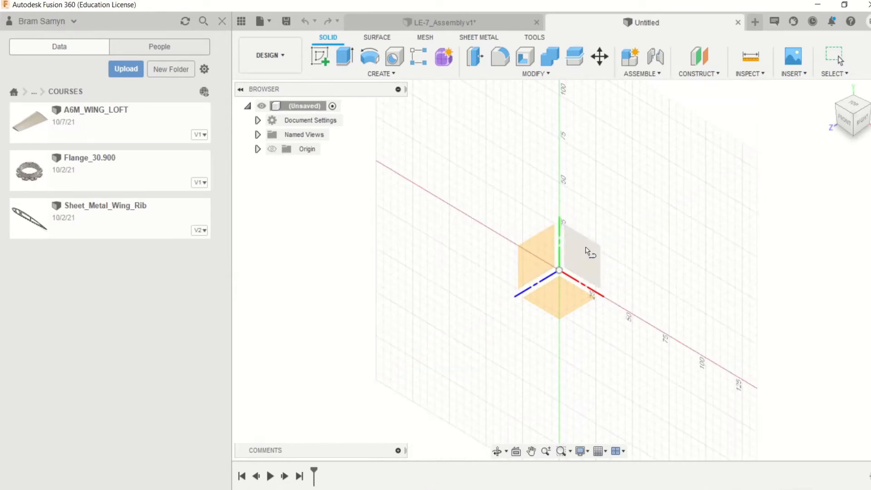
{"action": "left_click", "coordinate": [590, 254]}
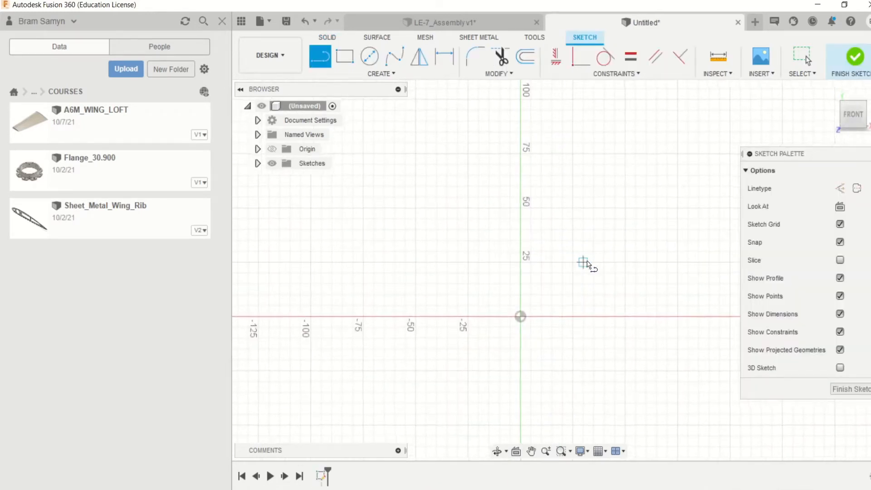
{"action": "left_click", "coordinate": [222, 22]}
- Add a user parameter named Dt, in mm, with the expression 10
{"action": "left_click", "coordinate": [286, 74]}
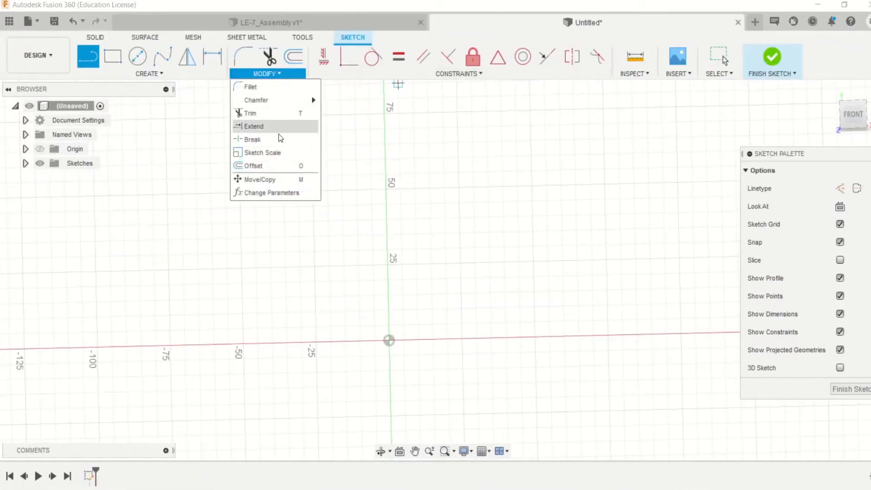
{"action": "left_click", "coordinate": [256, 192]}
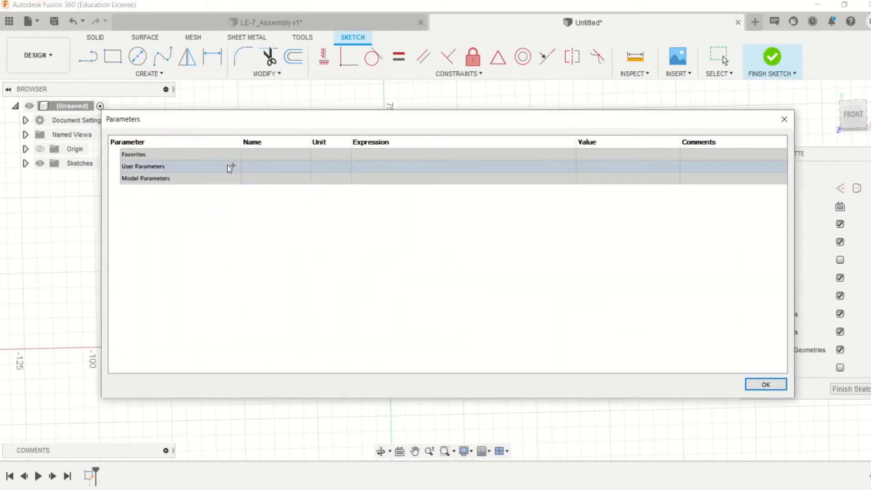
{"action": "left_click", "coordinate": [233, 165]}
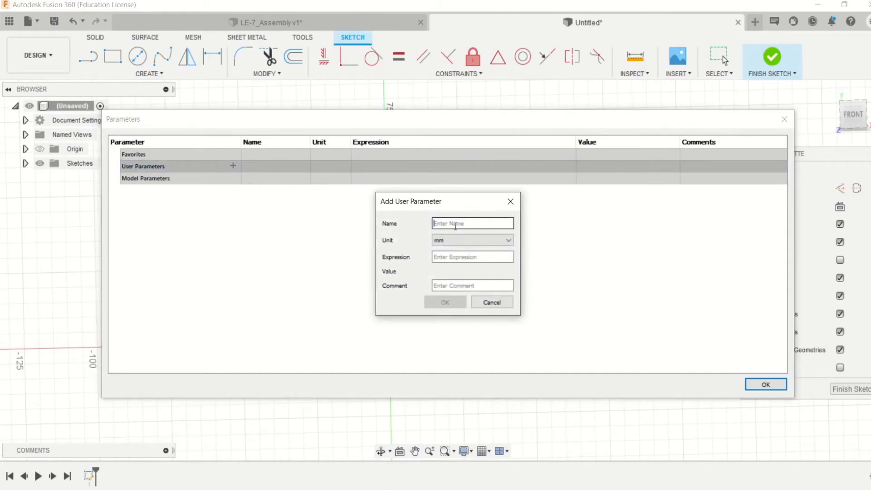
{"action": "left_click", "coordinate": [447, 257]}
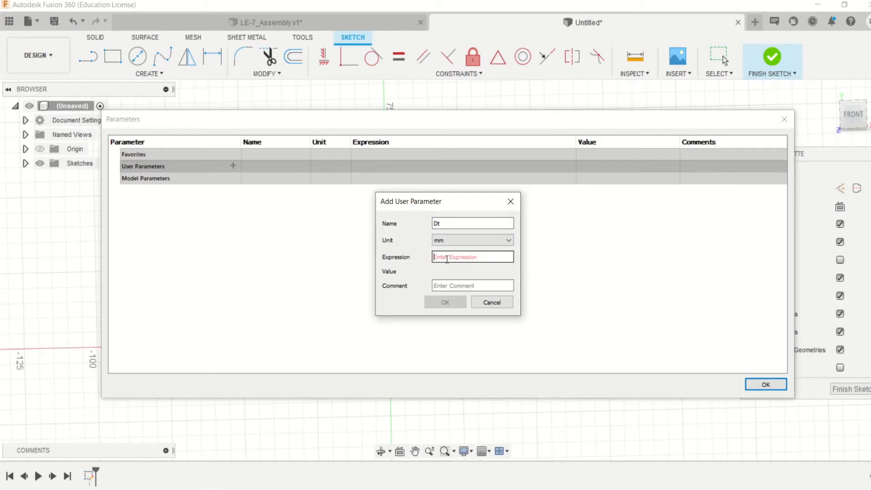
{"action": "type", "text": "10"}
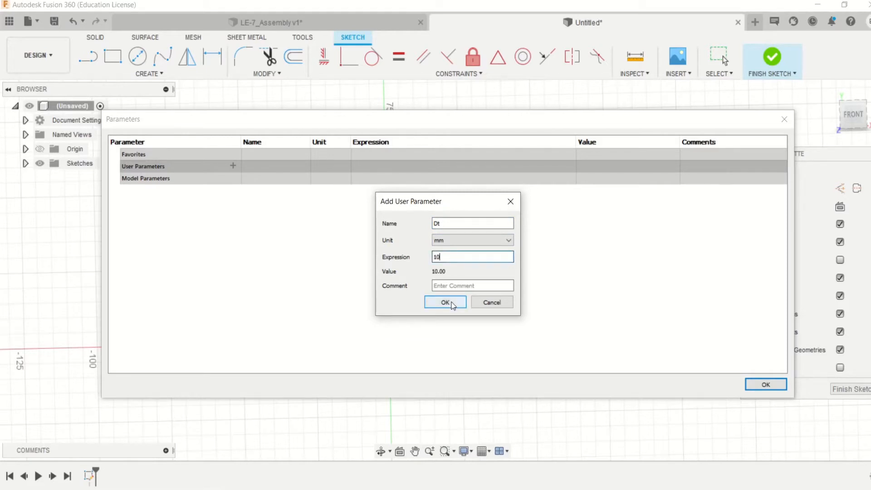
{"action": "left_click", "coordinate": [447, 302]}
- Add a user parameter named Dc, in mm, with the expression 50, and change its expression to 80
{"action": "left_click", "coordinate": [234, 167]}
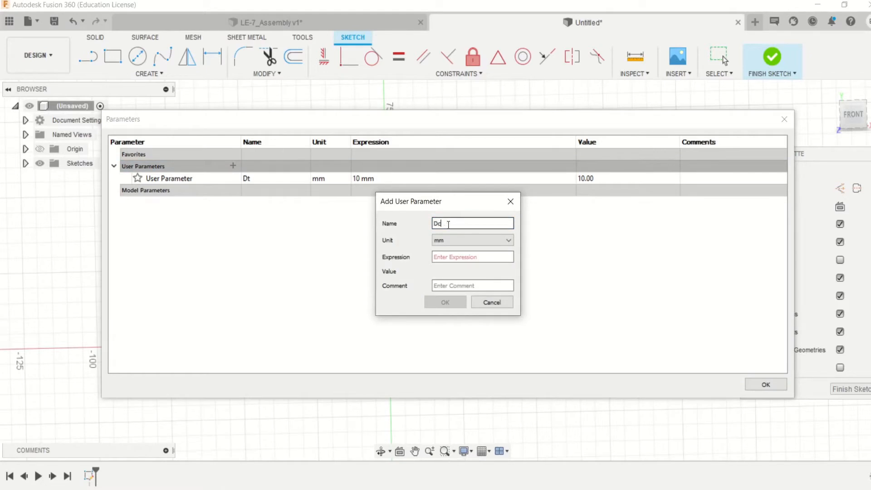
{"action": "left_click", "coordinate": [446, 258]}
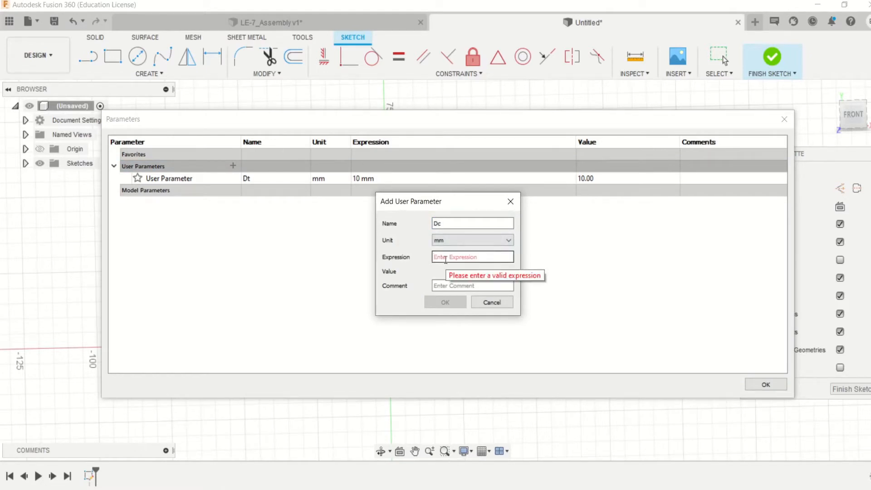
{"action": "type", "text": "50"}
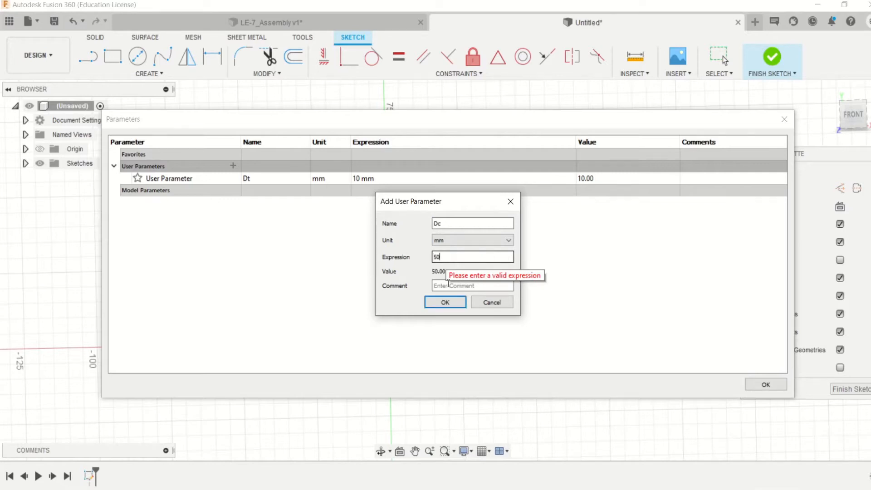
{"action": "left_click", "coordinate": [446, 306]}
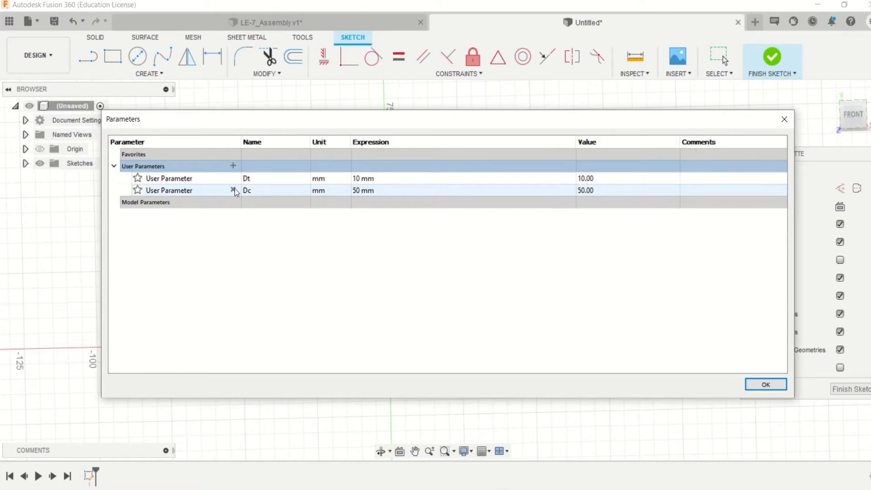
{"action": "left_click", "coordinate": [356, 191]}
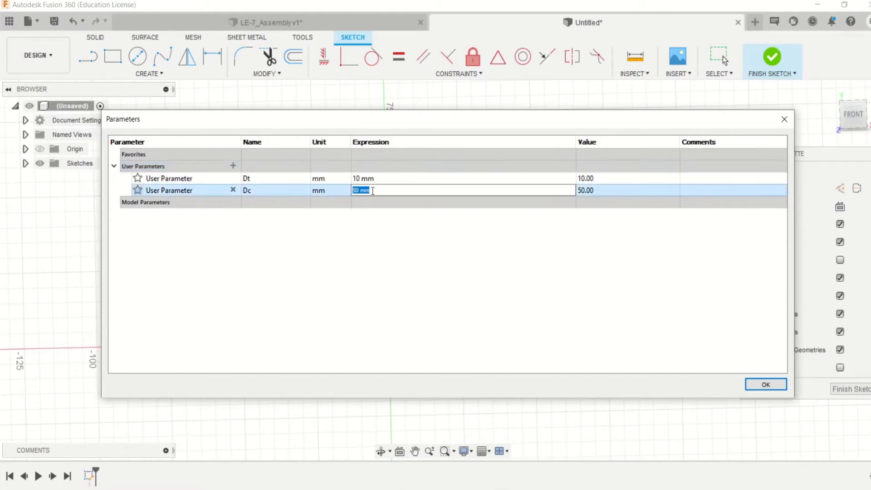
{"action": "type", "text": "80"}
- Add a user parameter named De, in mm, with the expression 50, and accept the parameter list
{"action": "left_click", "coordinate": [233, 166]}
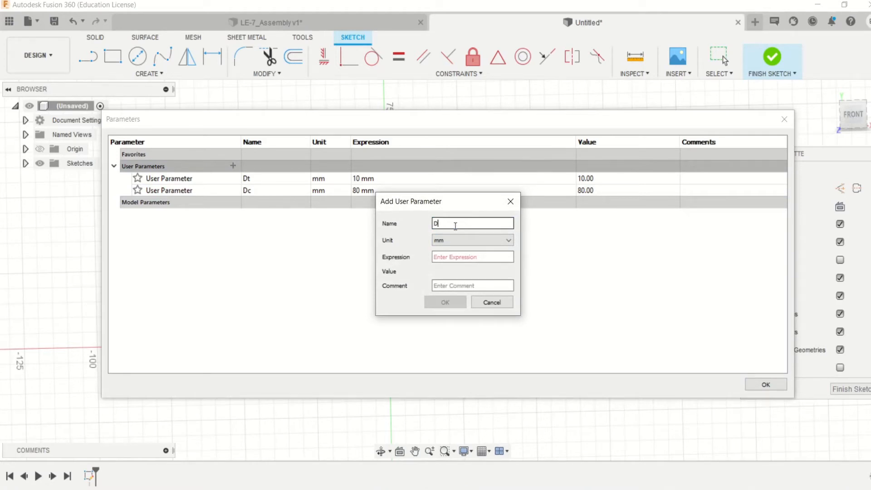
{"action": "left_click", "coordinate": [450, 257]}
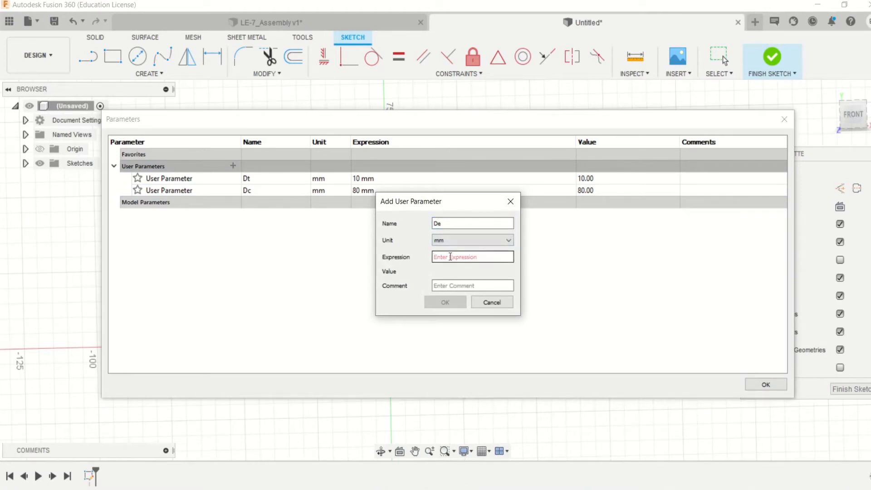
{"action": "type", "text": "50"}
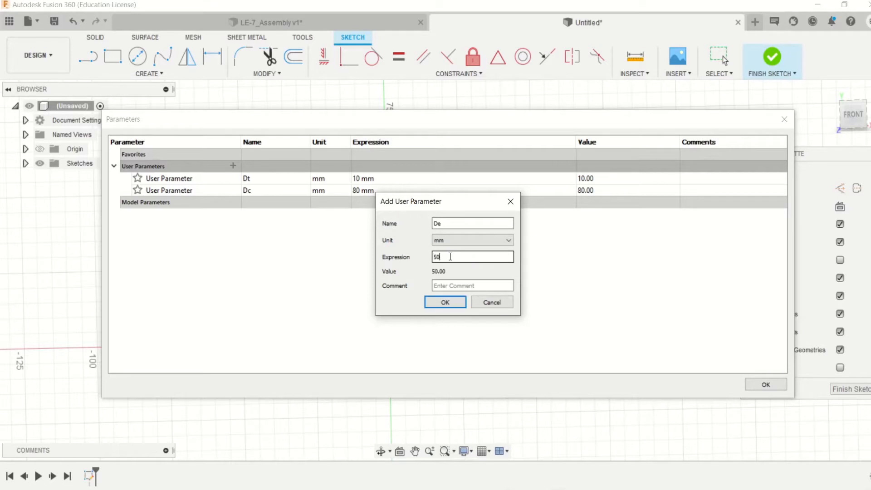
{"action": "left_click", "coordinate": [445, 302]}
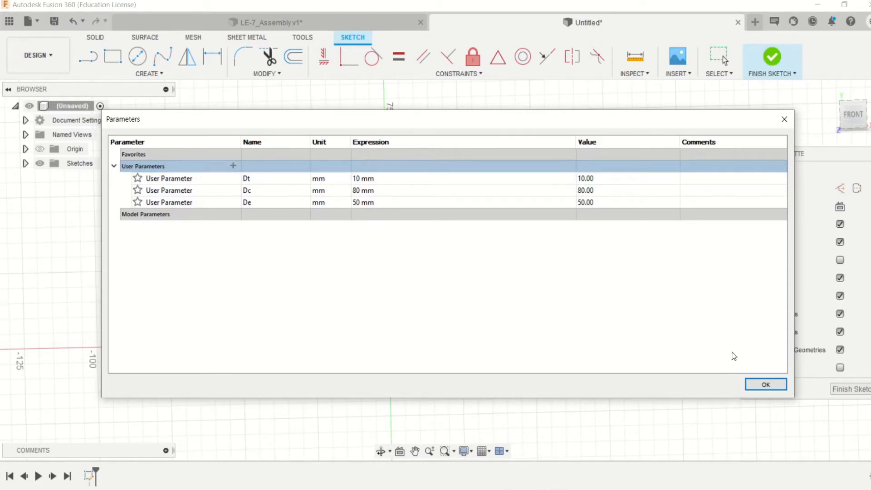
{"action": "left_click", "coordinate": [766, 384]}
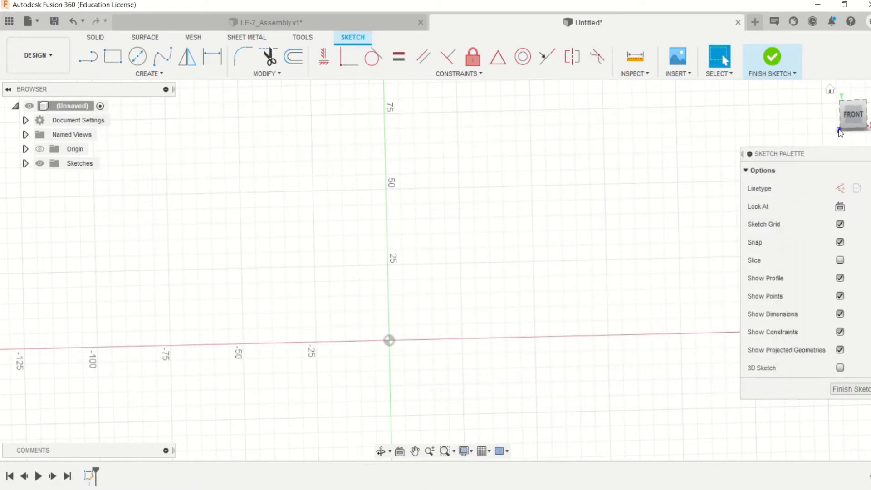
- Sketch two connected lines from the horizontal axis about 50 mm from the origin, sloping inward to about 40 mm height and outward to about 120 mm
{"action": "left_click", "coordinate": [846, 120]}
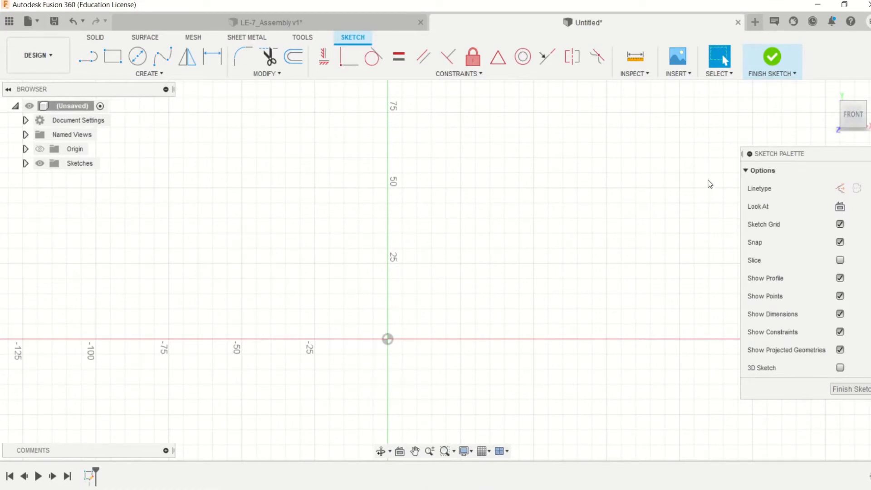
{"action": "scroll", "coordinate": [708, 180], "scroll_direction": "down", "scroll_amount": 2}
{"action": "scroll", "coordinate": [707, 181], "scroll_direction": "up", "scroll_amount": 3}
{"action": "scroll", "coordinate": [393, 332], "scroll_direction": "down", "scroll_amount": 1}
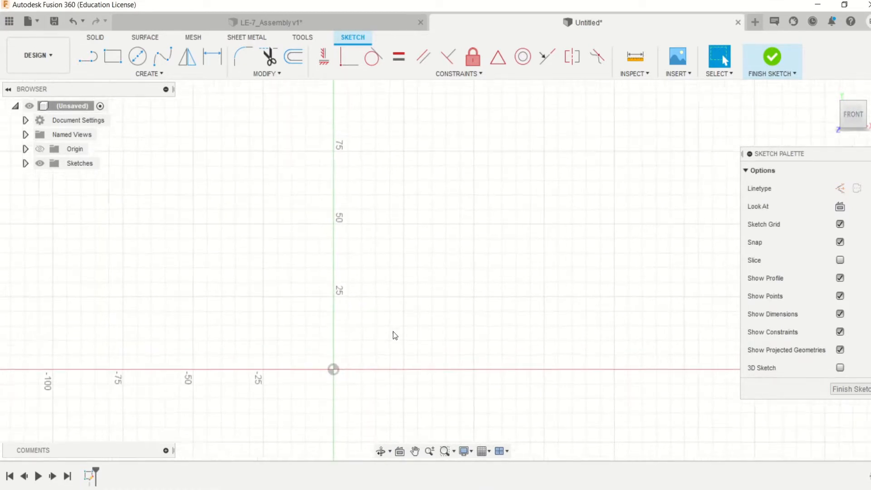
{"action": "scroll", "coordinate": [392, 329], "scroll_direction": "down", "scroll_amount": 2}
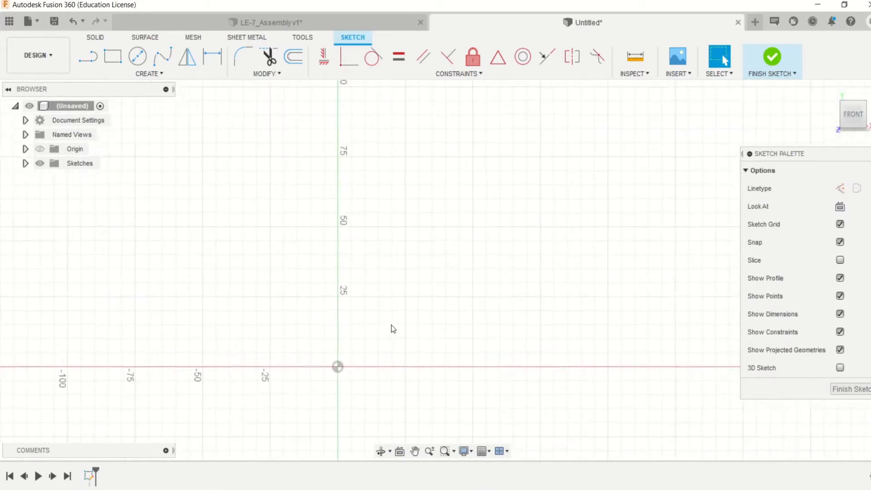
{"action": "left_click", "coordinate": [88, 56]}
{"action": "scroll", "coordinate": [479, 309], "scroll_direction": "up", "scroll_amount": 3}
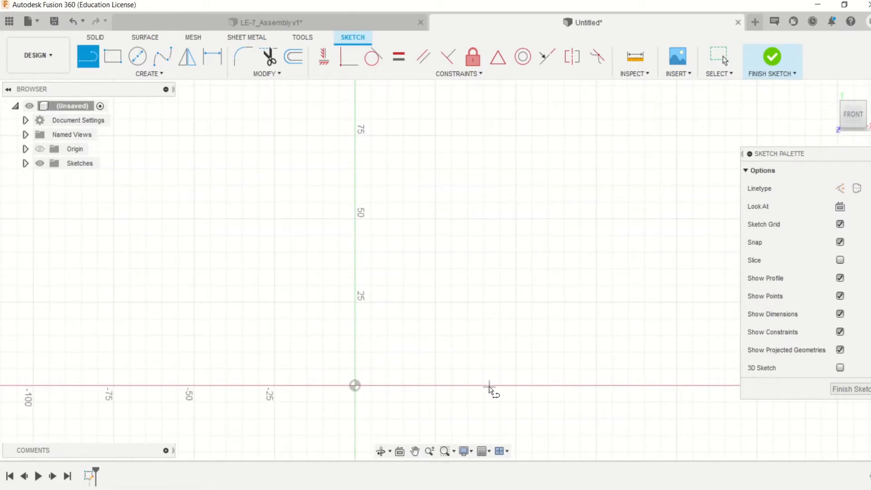
{"action": "left_click", "coordinate": [516, 385]}
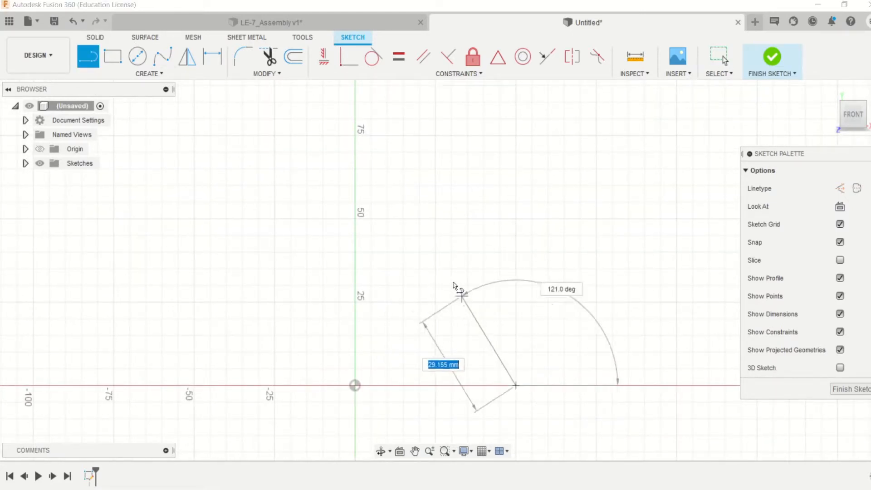
{"action": "left_click", "coordinate": [435, 252]}
{"action": "scroll", "coordinate": [461, 206], "scroll_direction": "down", "scroll_amount": 1}
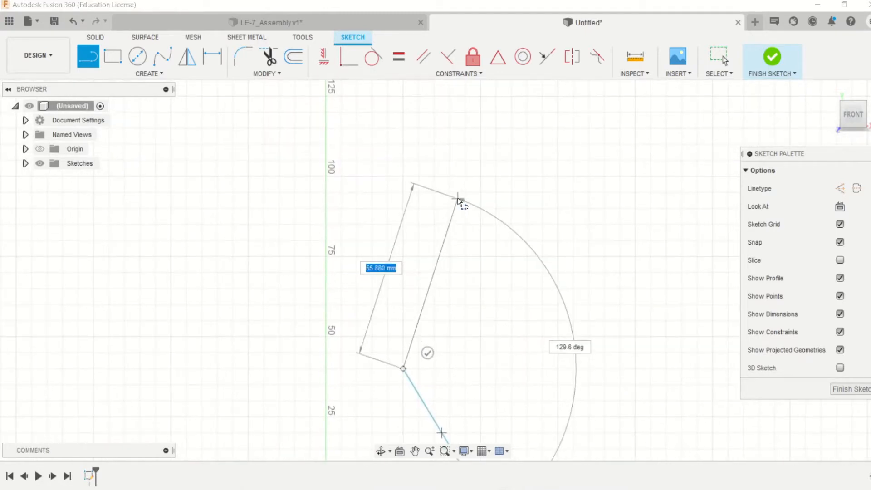
{"action": "left_click", "coordinate": [441, 112]}
{"action": "key", "text": "Escape"}
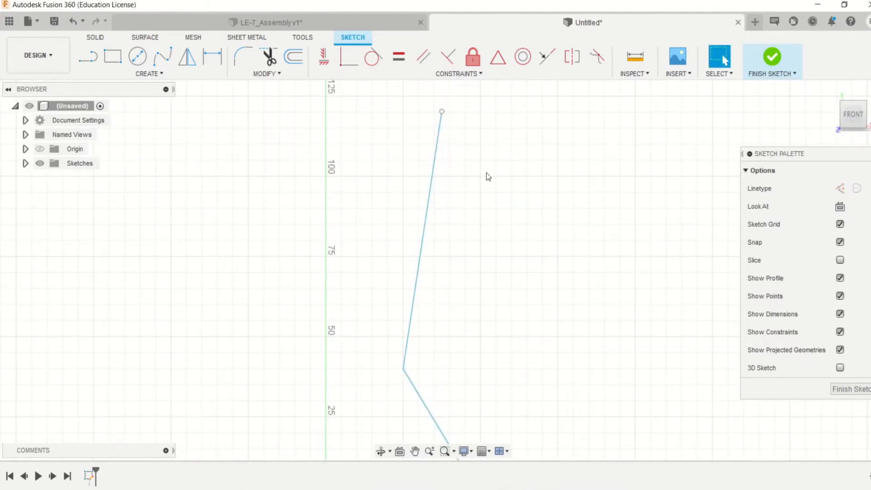
- Dimension the horizontal distance from the vertical axis to the vertex joining the two profile lines as Dt/2
{"action": "scroll", "coordinate": [486, 173], "scroll_direction": "down", "scroll_amount": 2}
{"action": "left_click", "coordinate": [211, 64]}
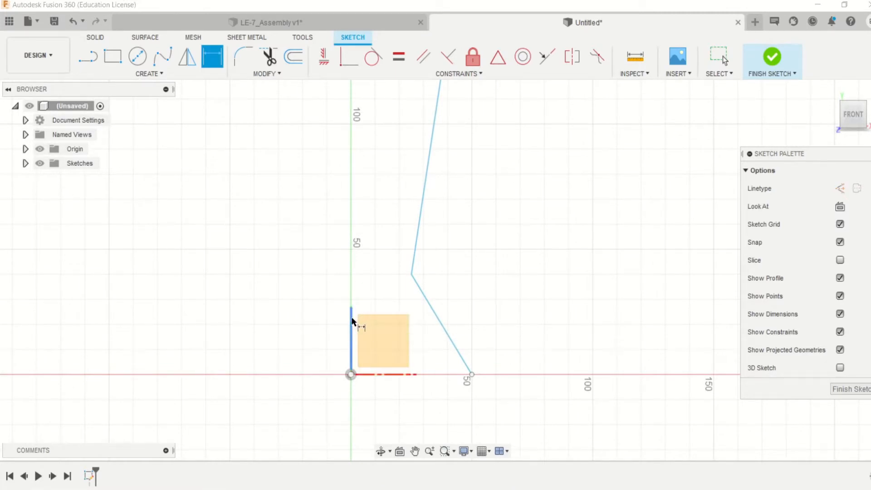
{"action": "left_click", "coordinate": [352, 321]}
{"action": "scroll", "coordinate": [404, 254], "scroll_direction": "down", "scroll_amount": 1}
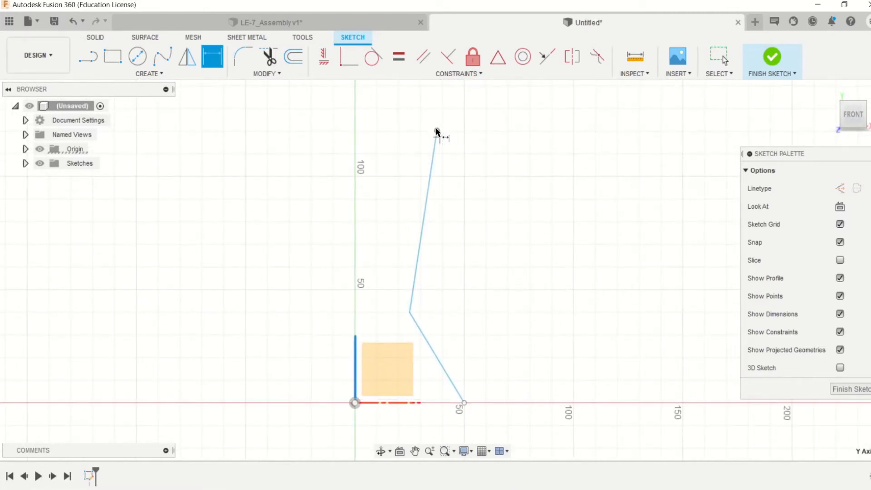
{"action": "left_click", "coordinate": [409, 313]}
{"action": "left_click", "coordinate": [380, 252]}
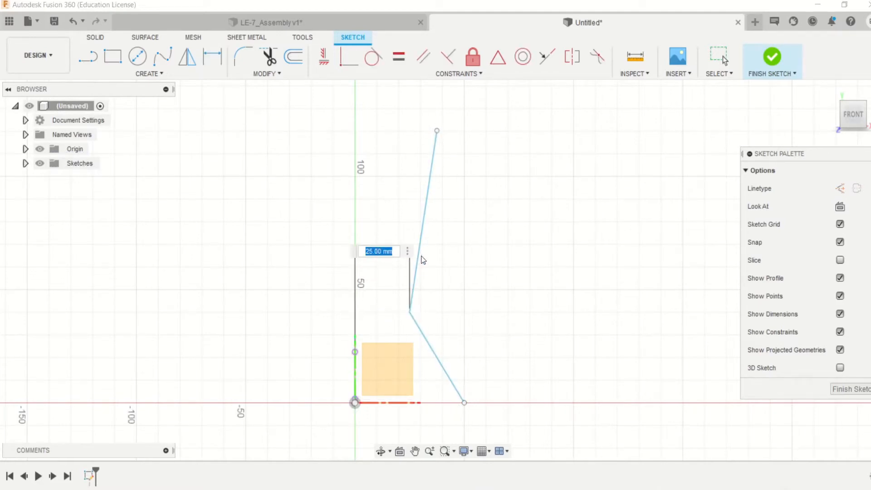
{"action": "type", "text": "D"}
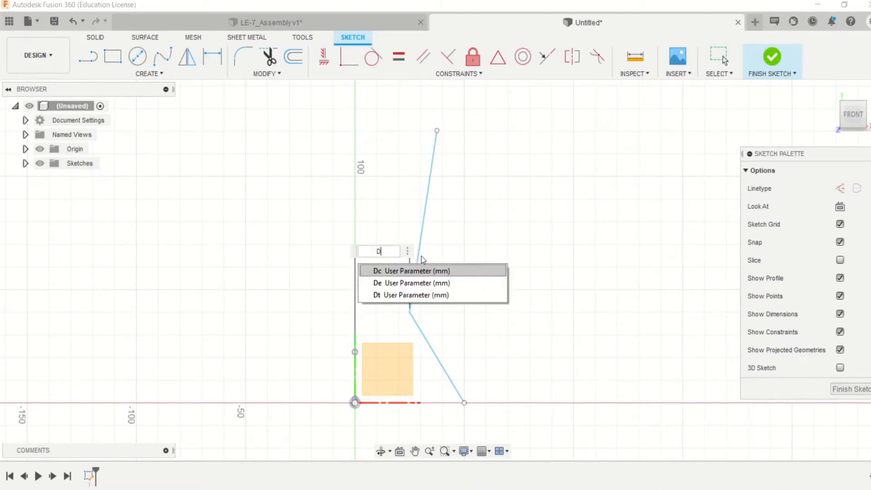
{"action": "type", "text": "t"}
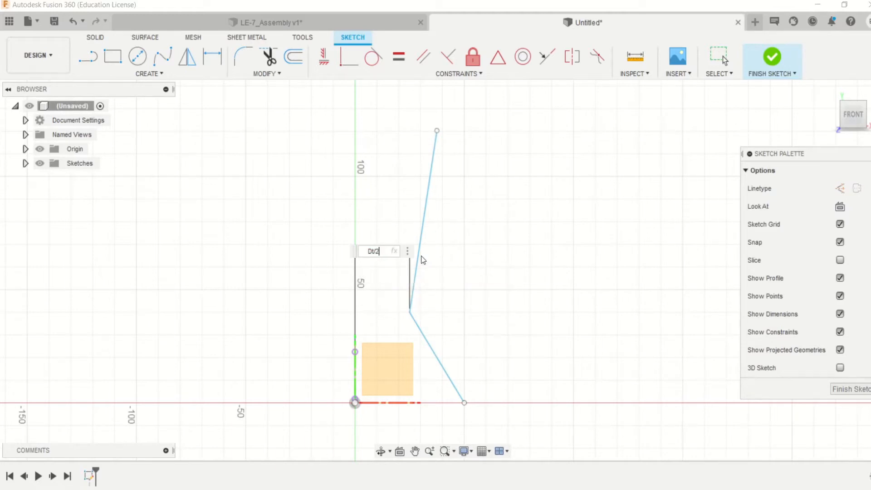
{"action": "type", "text": "/2"}
{"action": "key", "text": "Return"}
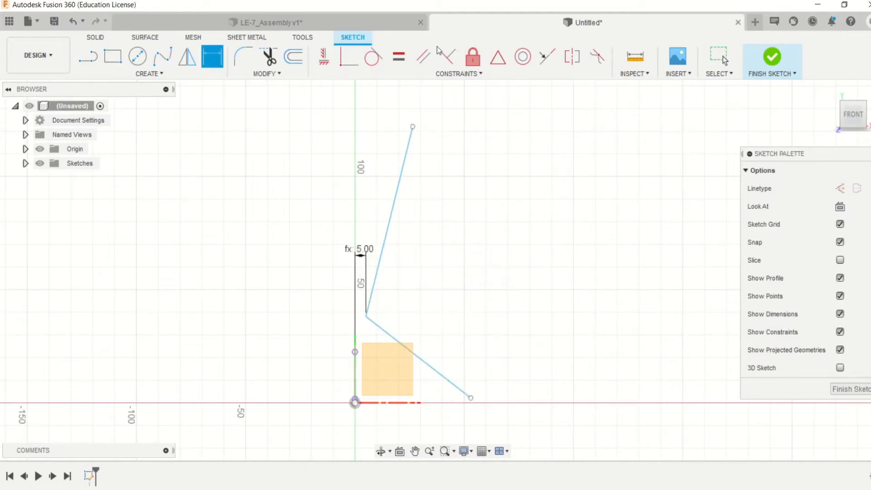
- Constrain the lower endpoint of the profile to be coincident with the horizontal axis
{"action": "left_click", "coordinate": [349, 57]}
{"action": "left_click", "coordinate": [472, 400]}
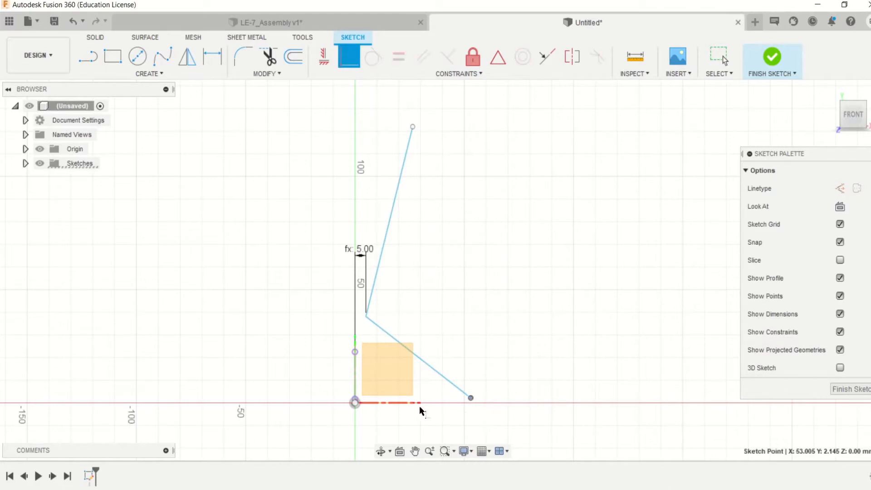
{"action": "left_click", "coordinate": [414, 404]}
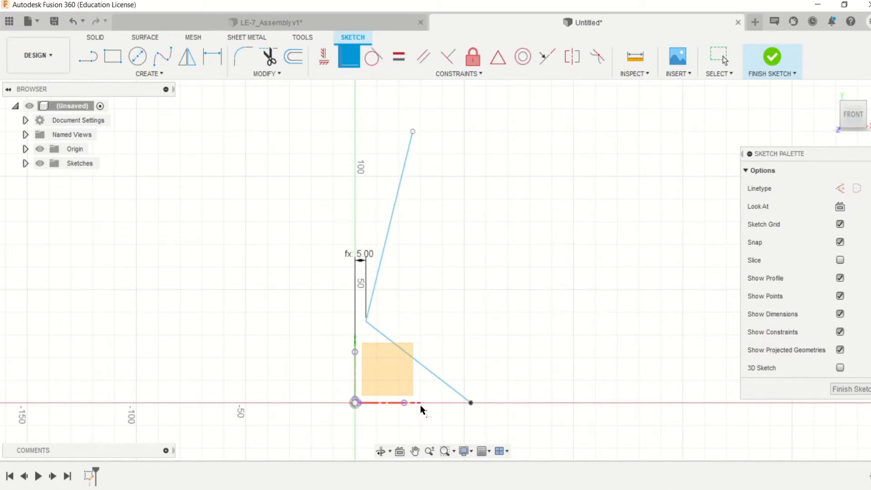
- Dimension the horizontal distance from the vertical axis to the profile's lower endpoint as Dc/2
{"action": "left_click", "coordinate": [212, 56]}
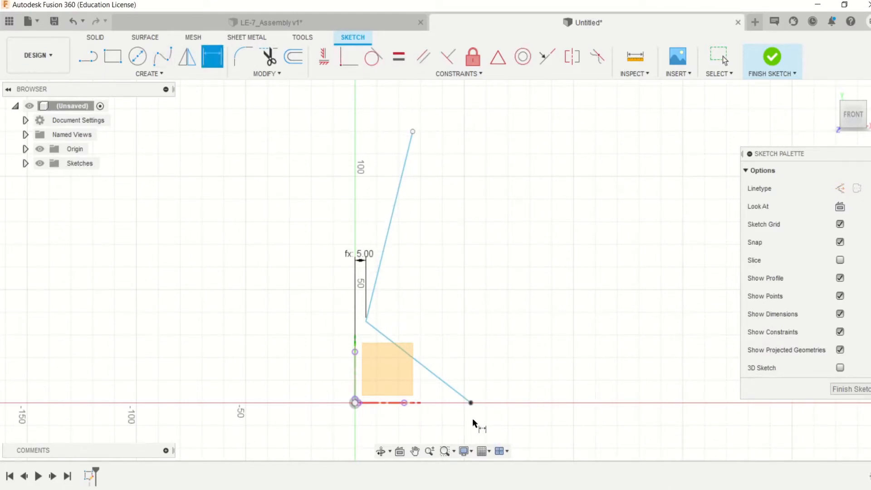
{"action": "left_click", "coordinate": [471, 404]}
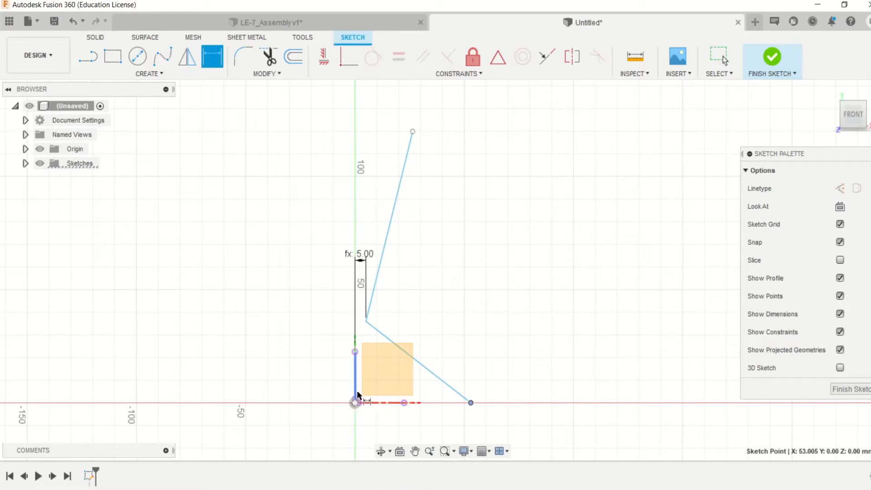
{"action": "left_click", "coordinate": [356, 394]}
{"action": "left_click", "coordinate": [386, 430]}
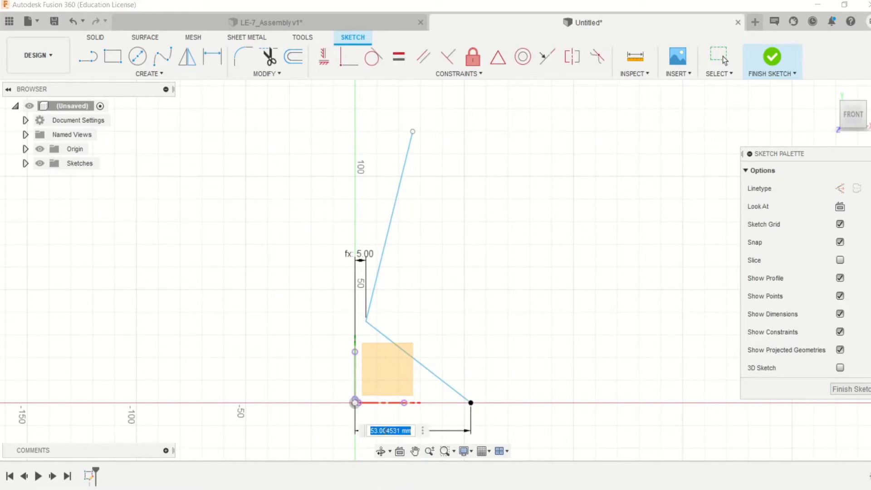
{"action": "type", "text": "Di/2"}
{"action": "key", "text": "Return"}
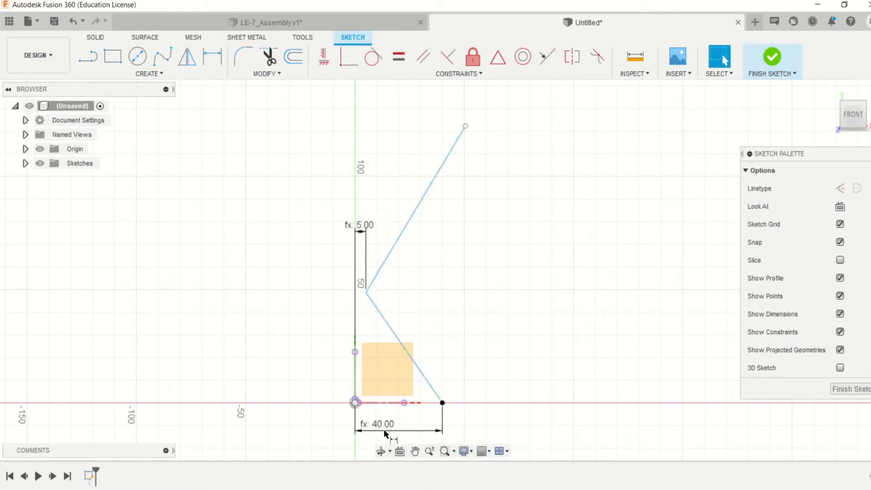
- Dimension the horizontal distance from the vertical axis to the profile's upper endpoint as De/2
{"action": "left_click", "coordinate": [465, 128]}
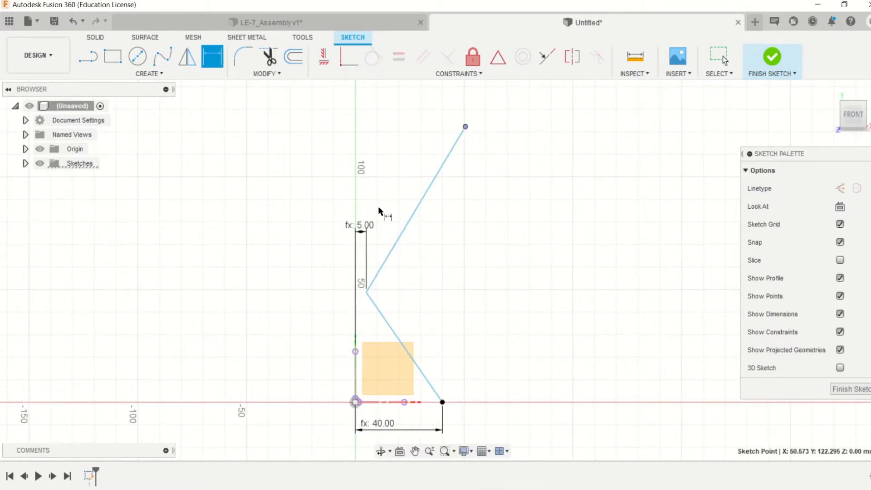
{"action": "left_click", "coordinate": [357, 374]}
{"action": "left_click", "coordinate": [388, 104]}
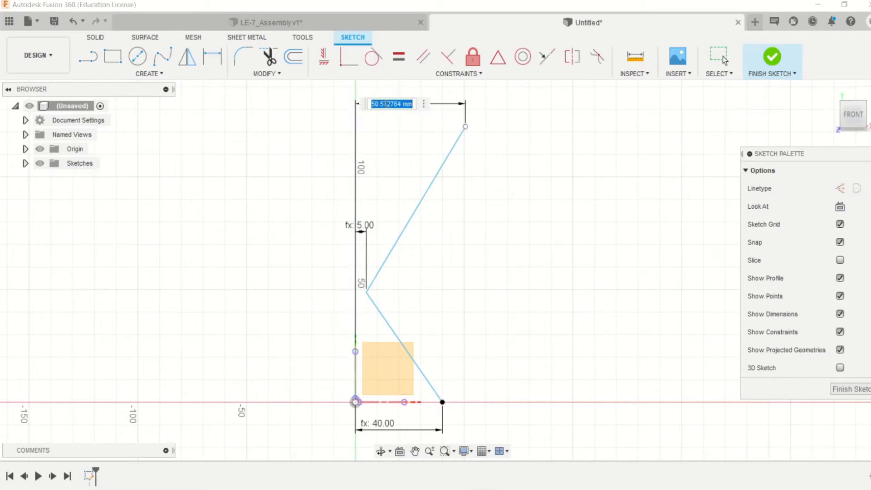
{"action": "type", "text": "De/2"}
{"action": "key", "text": "Return"}
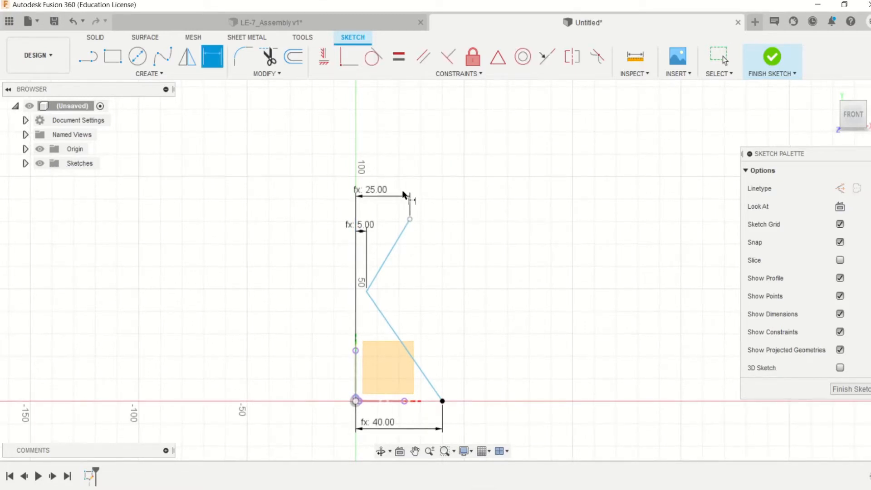
- Add an angle dimension of 50 degrees between the lower profile line and the horizontal axis
{"action": "scroll", "coordinate": [412, 219], "scroll_direction": "up", "scroll_amount": 3}
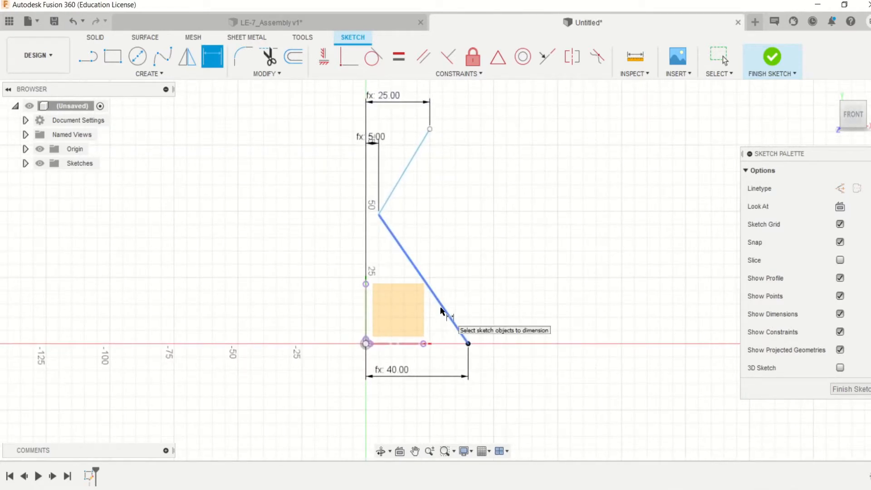
{"action": "left_click", "coordinate": [442, 311]}
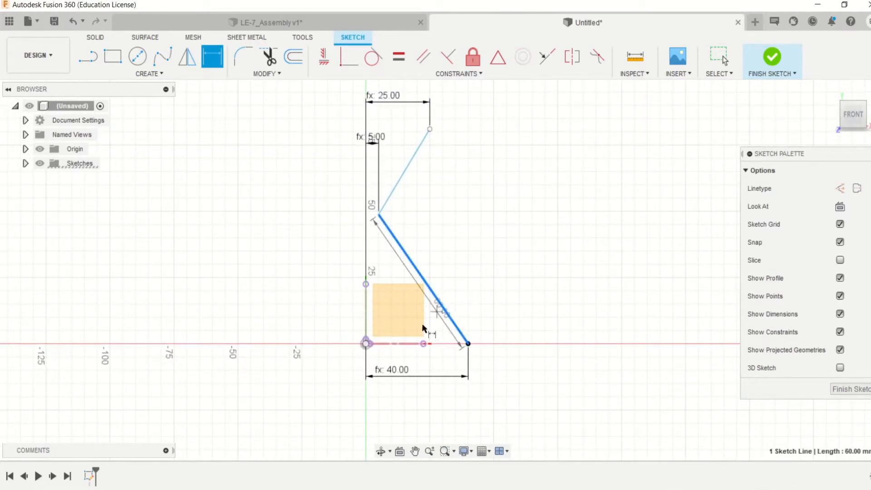
{"action": "left_click", "coordinate": [398, 343]}
{"action": "left_click", "coordinate": [406, 314]}
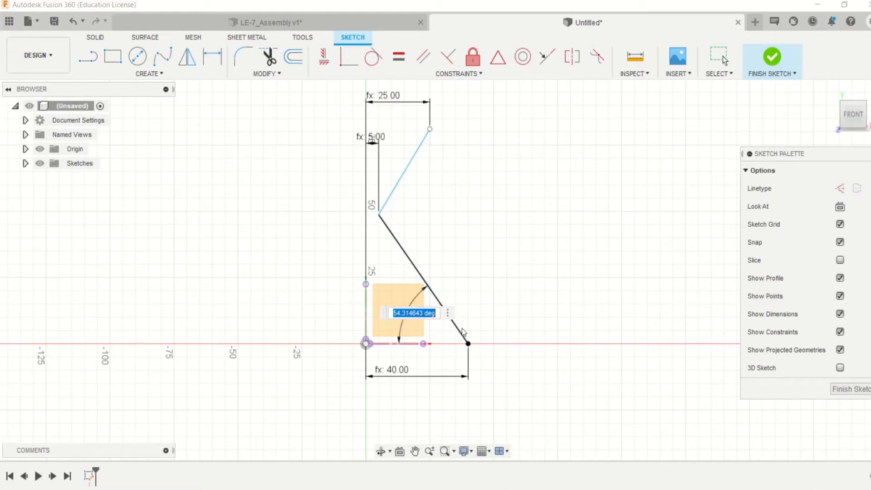
{"action": "type", "text": "50"}
{"action": "key", "text": "Return"}
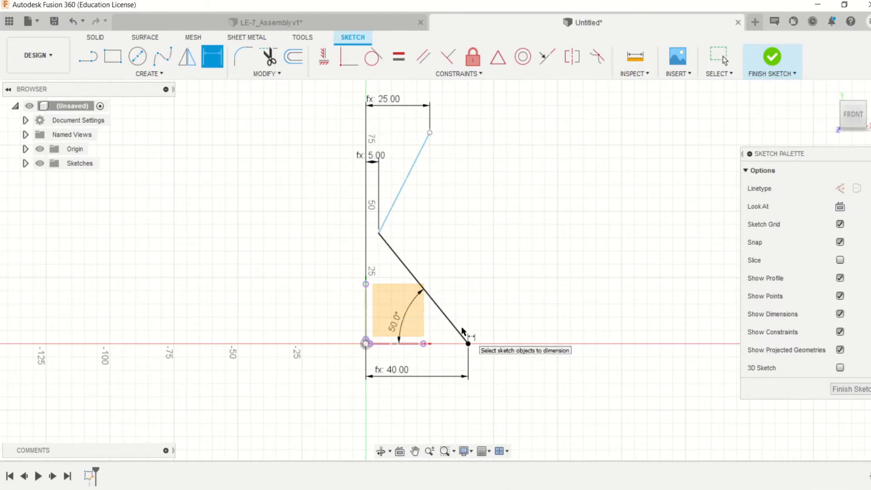
- Add an angle dimension of 20 degrees between the upper profile line and the vertical axis
{"action": "left_click", "coordinate": [385, 212]}
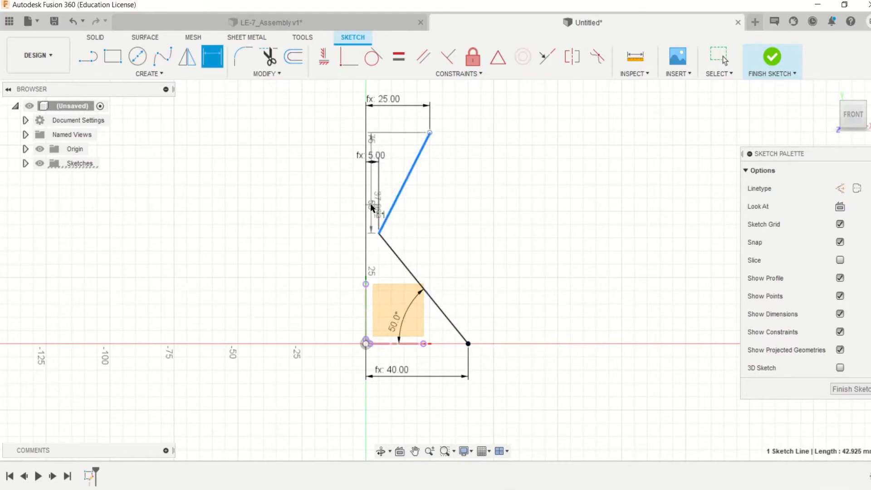
{"action": "left_click", "coordinate": [367, 309]}
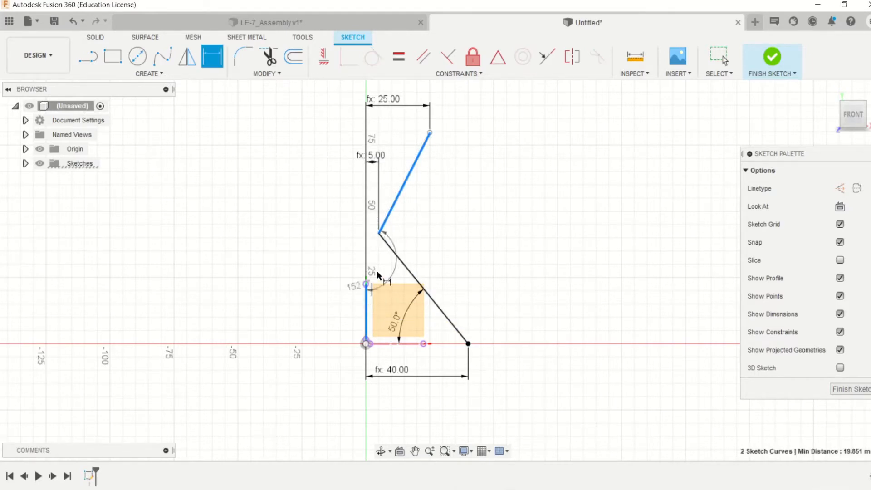
{"action": "left_click", "coordinate": [404, 142]}
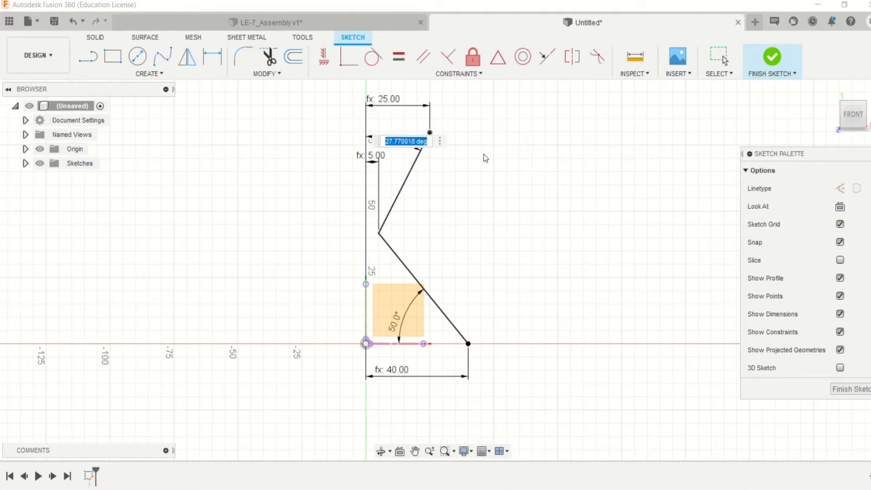
{"action": "type", "text": "20"}
{"action": "key", "text": "Return"}
{"action": "middle_click_drag", "start_coordinate": [483, 152], "coordinate": [481, 193]}
- Set the angle between the lower profile line and the horizontal axis to 45 degrees
{"action": "scroll", "coordinate": [481, 192], "scroll_direction": "down", "scroll_amount": 1}
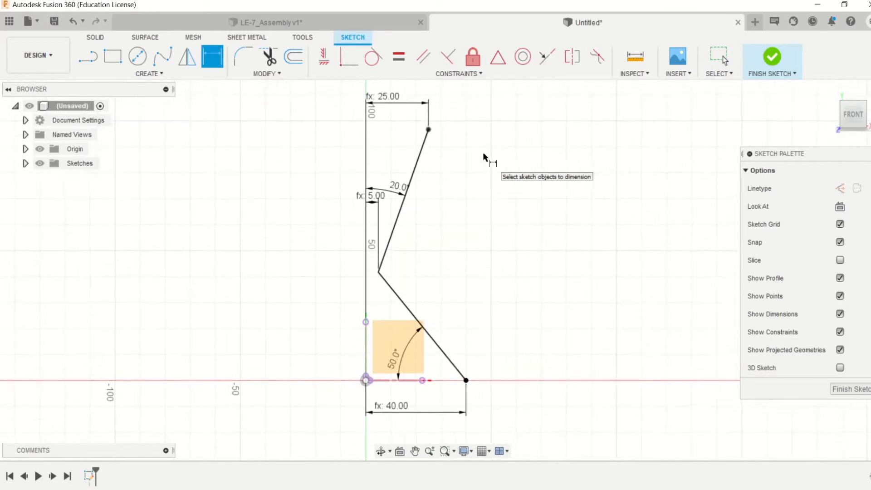
{"action": "double_click", "coordinate": [393, 367]}
{"action": "type", "text": "45"}
{"action": "key", "text": "Return"}
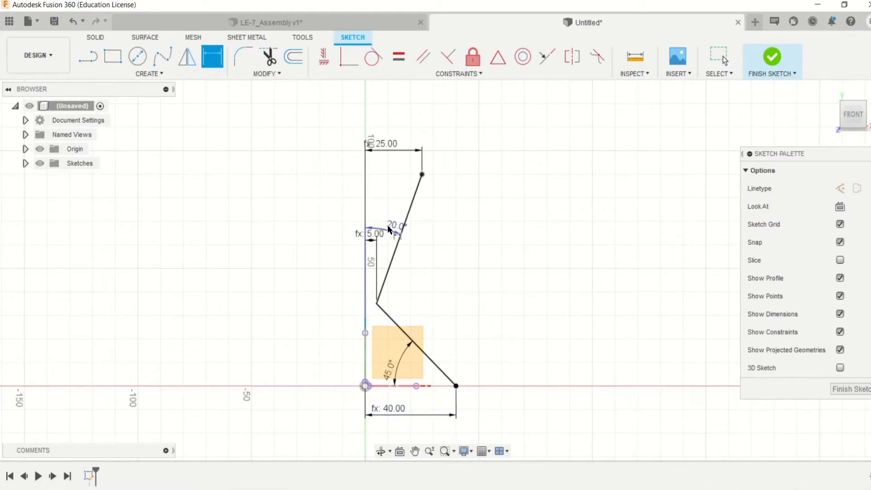
- Try to draw a 2 mm line outward from the profile's upper endpoint, and undo the attempt
{"action": "scroll", "coordinate": [404, 306], "scroll_direction": "up", "scroll_amount": 2}
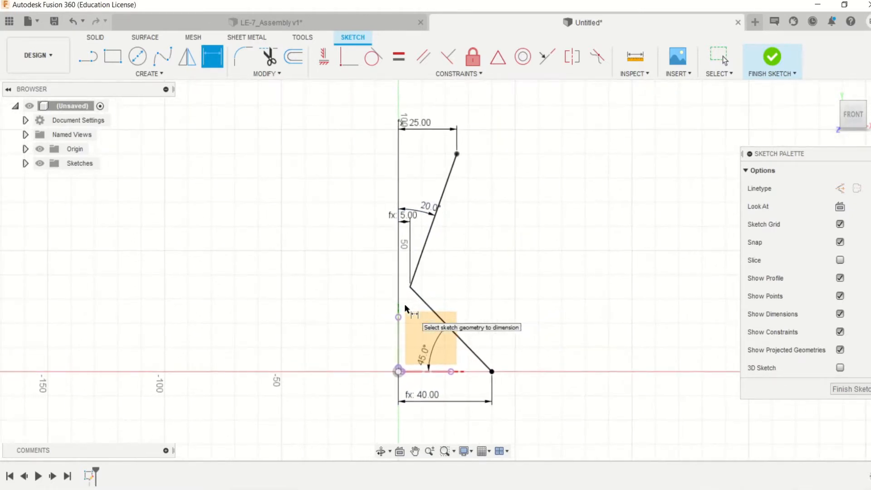
{"action": "key", "text": "l"}
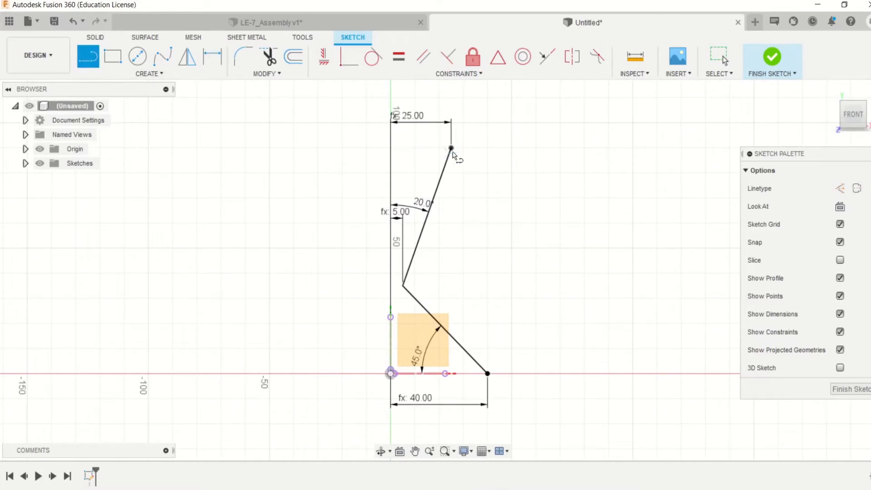
{"action": "scroll", "coordinate": [461, 160], "scroll_direction": "up", "scroll_amount": 2}
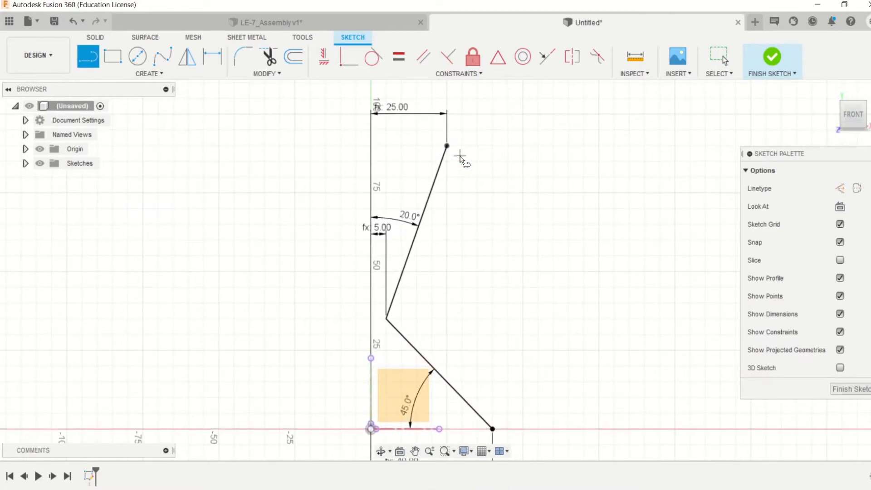
{"action": "scroll", "coordinate": [453, 163], "scroll_direction": "up", "scroll_amount": 1}
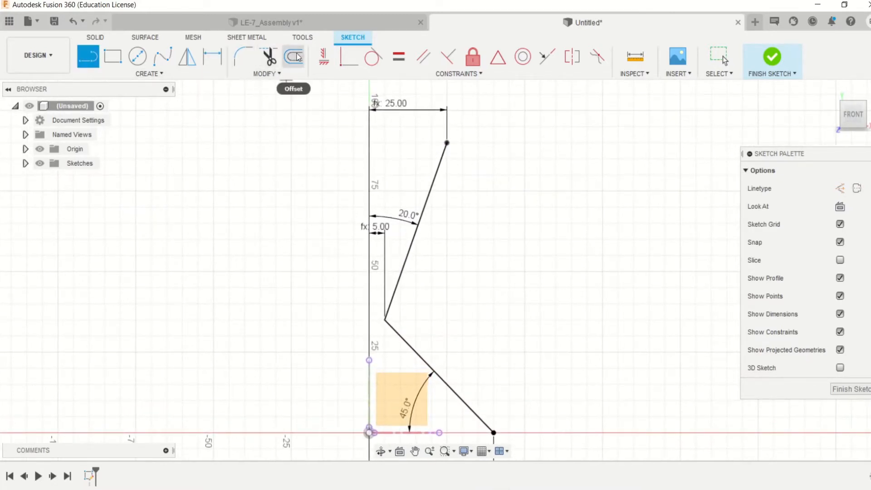
{"action": "left_click", "coordinate": [448, 144]}
{"action": "scroll", "coordinate": [465, 140], "scroll_direction": "up", "scroll_amount": 2}
{"action": "scroll", "coordinate": [465, 141], "scroll_direction": "up", "scroll_amount": 2}
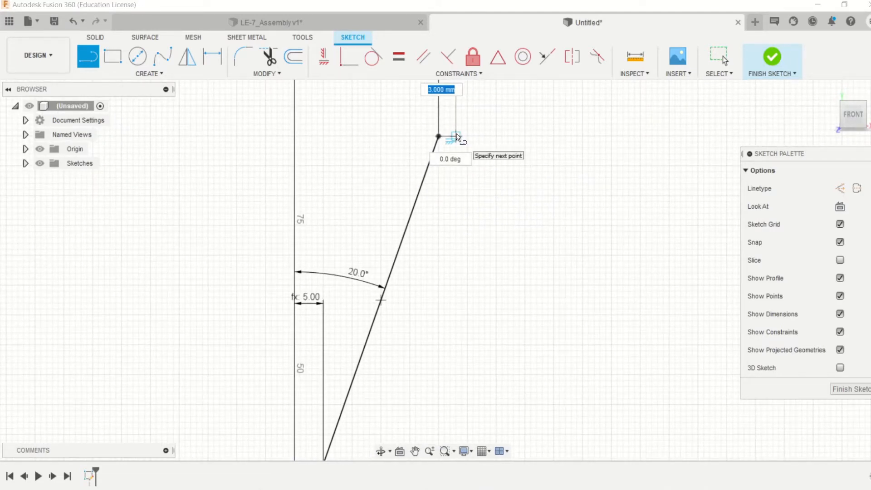
{"action": "key", "text": "Tab"}
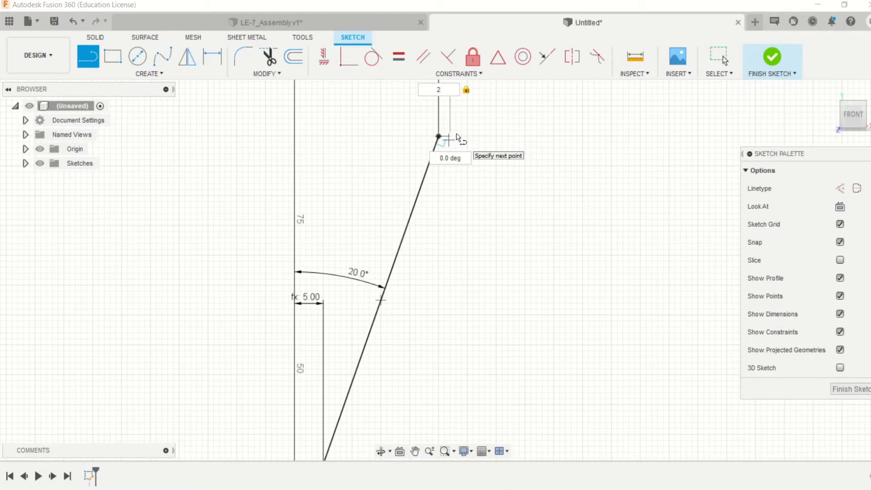
{"action": "key", "text": "Return"}
{"action": "key", "text": "Escape"}
{"action": "key", "text": "ctrl+z"}
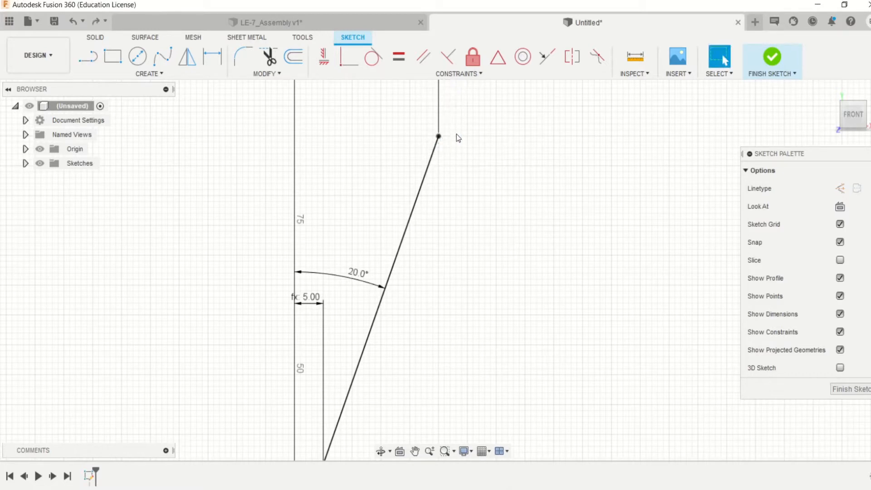
- Draw a 2 mm horizontal line outward from the upper endpoint of the nozzle profile
{"action": "left_click", "coordinate": [93, 59]}
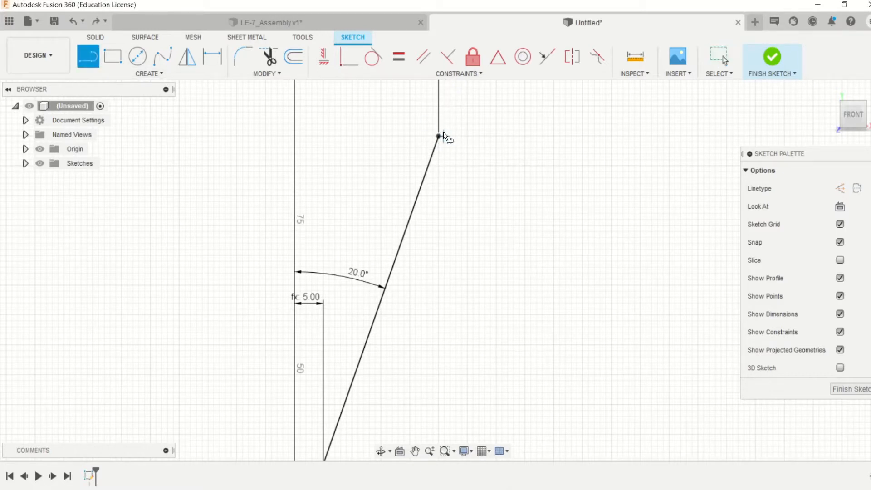
{"action": "left_click", "coordinate": [439, 136]}
{"action": "key", "text": "Escape"}
{"action": "key", "text": "l"}
{"action": "left_click", "coordinate": [439, 137]}
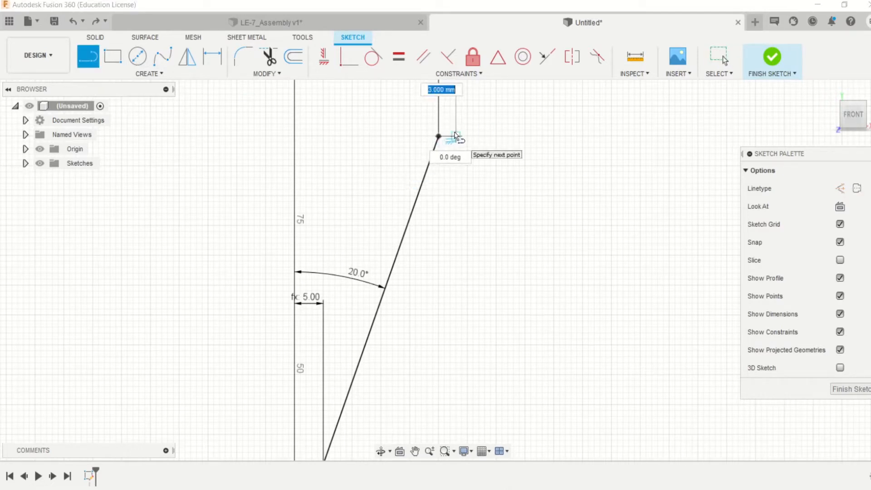
{"action": "key", "text": "Tab"}
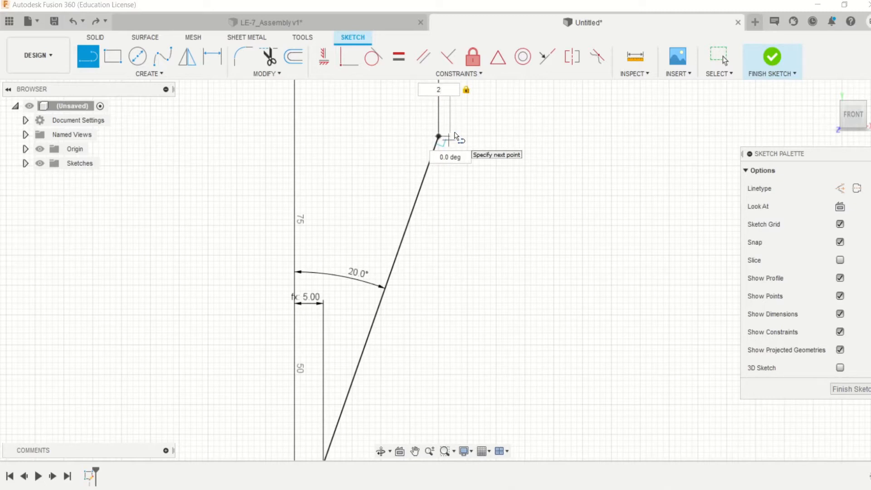
{"action": "key", "text": "Tab"}
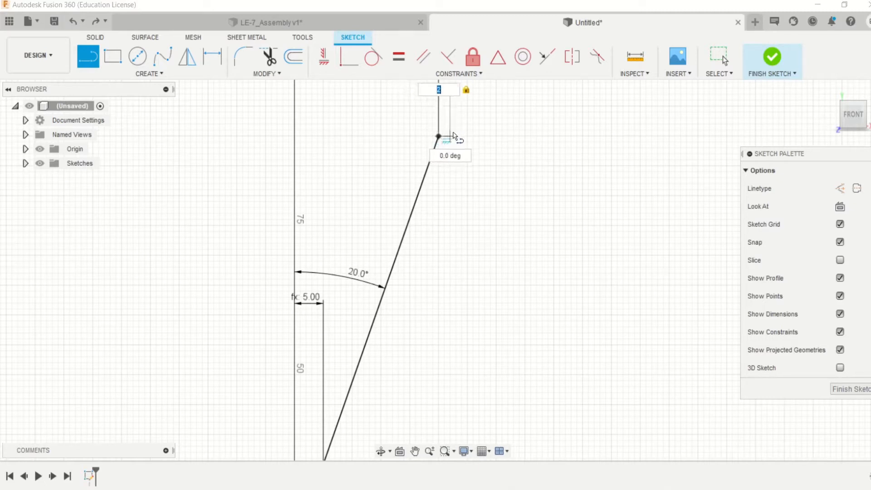
{"action": "left_click", "coordinate": [451, 136]}
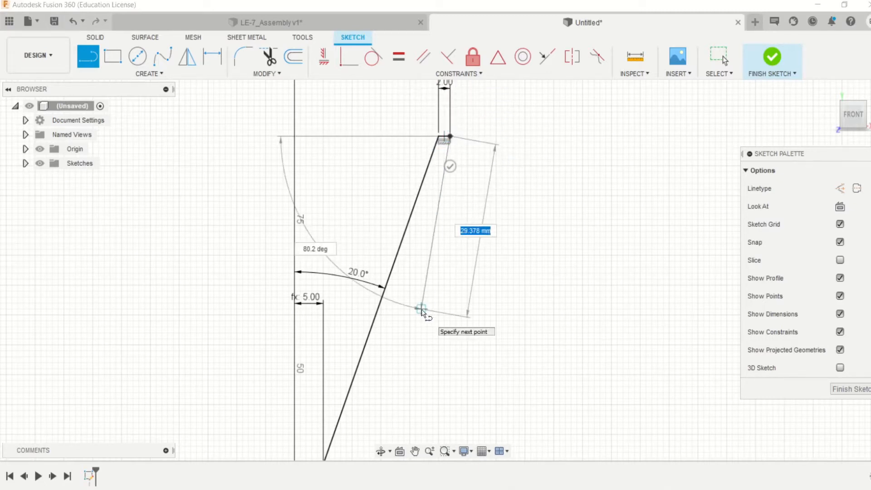
{"action": "key", "text": "Escape"}
- Try twice to draw a 2 mm line outward from the throat vertex, undoing both attempts
{"action": "scroll", "coordinate": [421, 314], "scroll_direction": "down", "scroll_amount": 5}
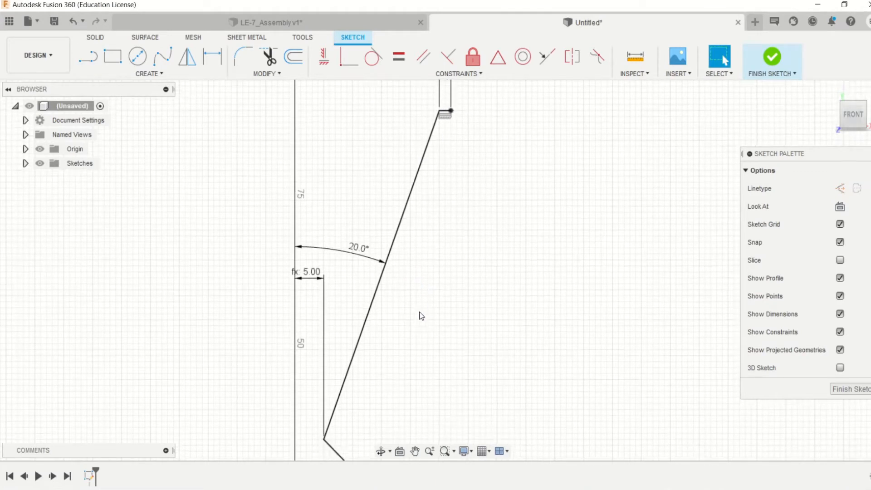
{"action": "key", "text": "l"}
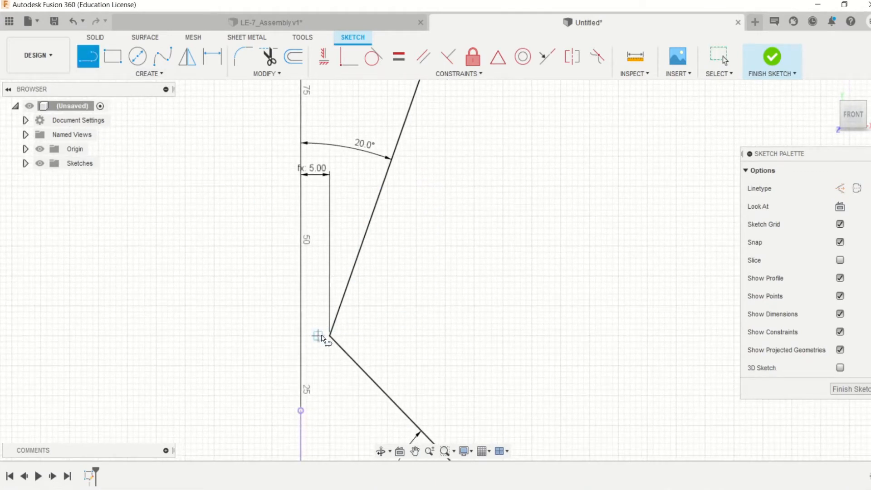
{"action": "left_click", "coordinate": [330, 335]}
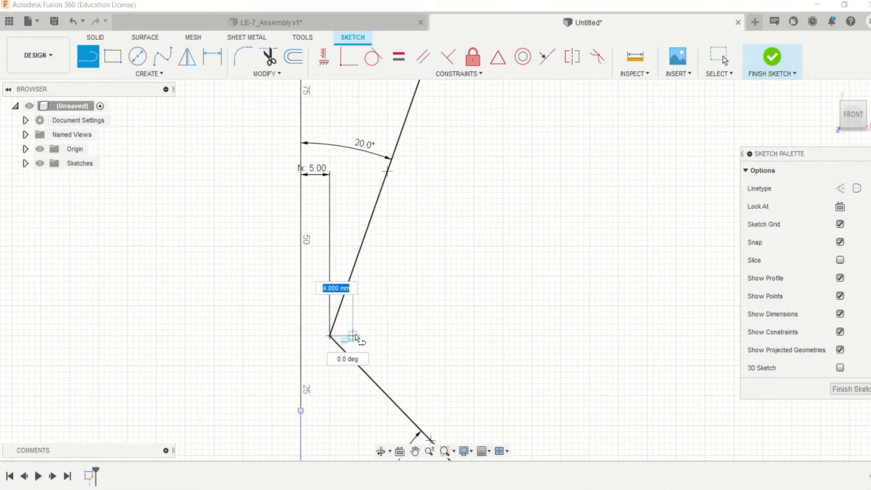
{"action": "type", "text": "2"}
{"action": "key", "text": "Return"}
{"action": "key", "text": "Escape"}
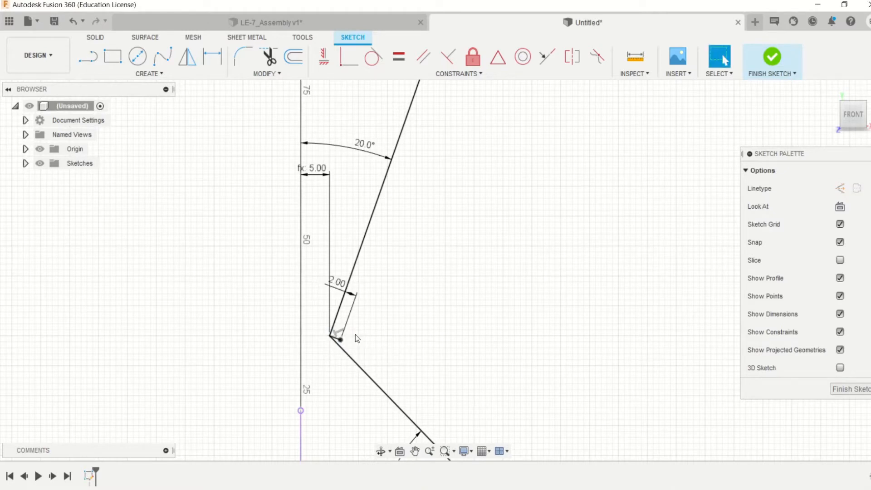
{"action": "key", "text": "ctrl+z"}
{"action": "key", "text": "l"}
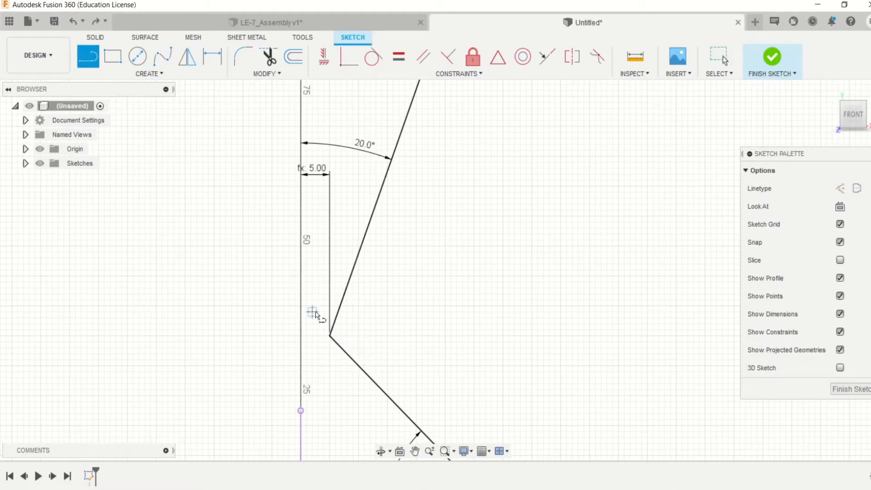
{"action": "left_click", "coordinate": [333, 336]}
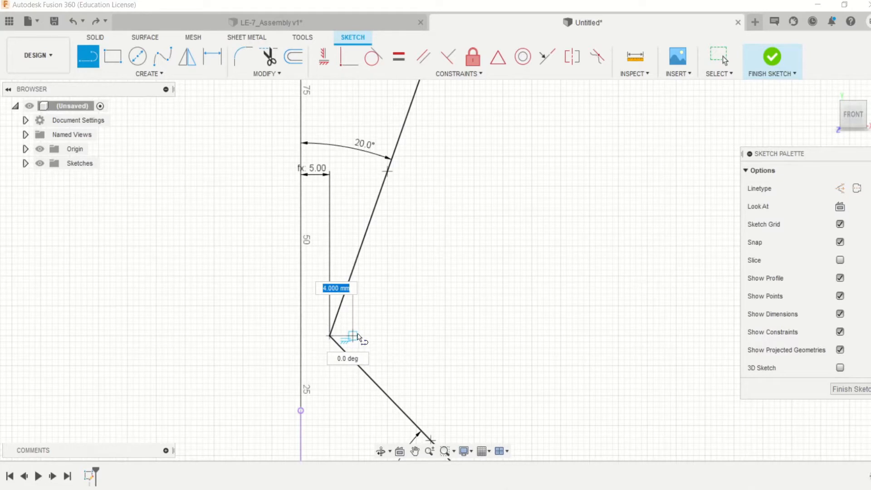
{"action": "type", "text": "2"}
{"action": "key", "text": "Tab"}
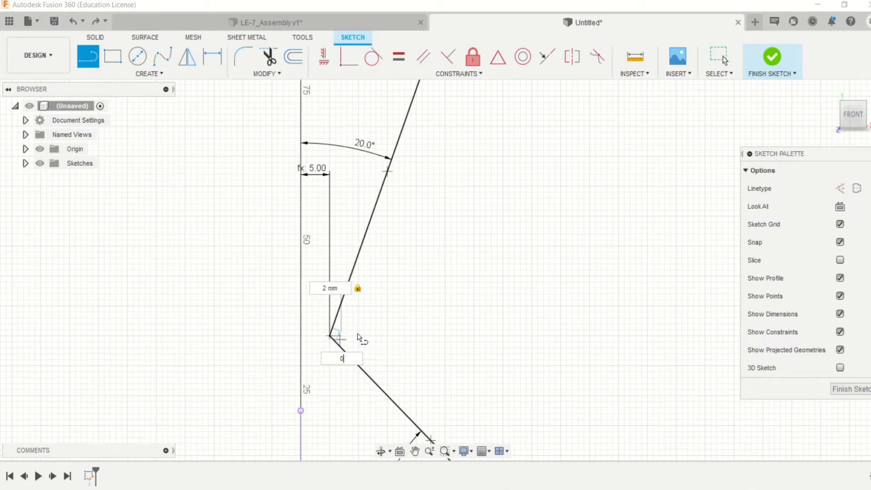
{"action": "key", "text": "Return"}
{"action": "key", "text": "ctrl+z"}
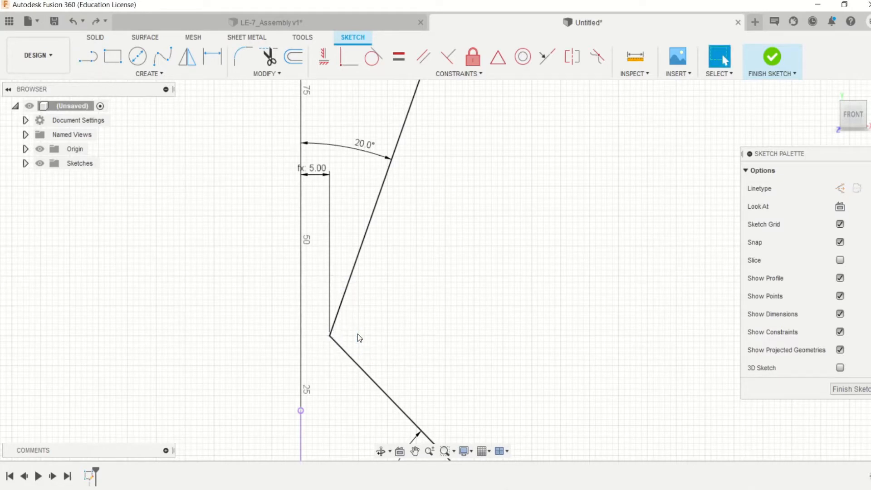
- Draw a horizontal line about 6.3 mm long outward from the throat vertex
{"action": "left_click", "coordinate": [88, 56]}
{"action": "scroll", "coordinate": [288, 303], "scroll_direction": "up", "scroll_amount": 4}
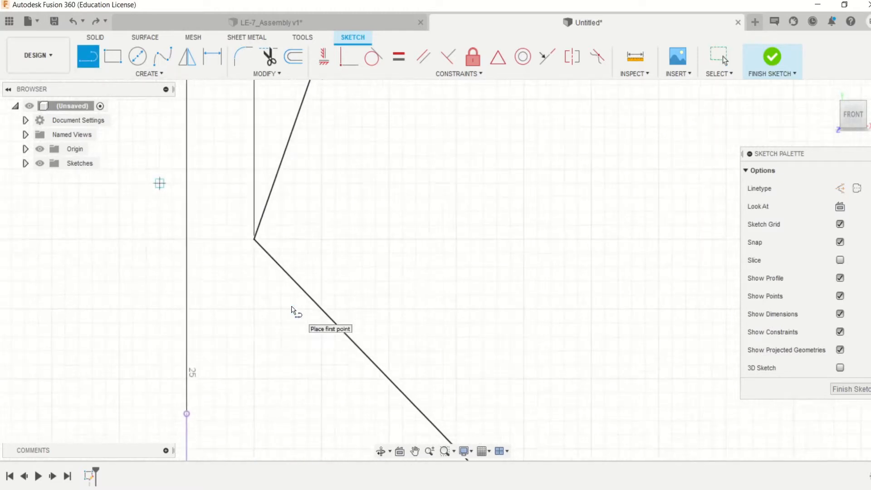
{"action": "scroll", "coordinate": [292, 310], "scroll_direction": "up", "scroll_amount": 3}
{"action": "left_click", "coordinate": [276, 222]}
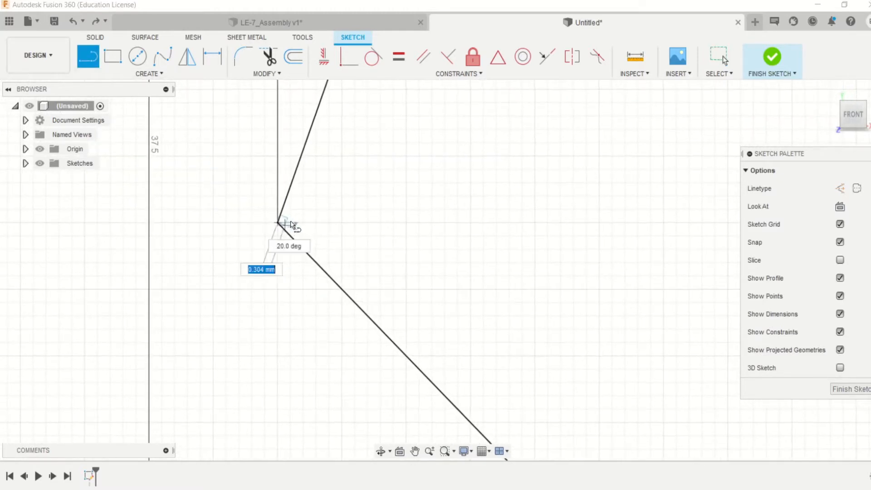
{"action": "scroll", "coordinate": [292, 195], "scroll_direction": "up", "scroll_amount": 2}
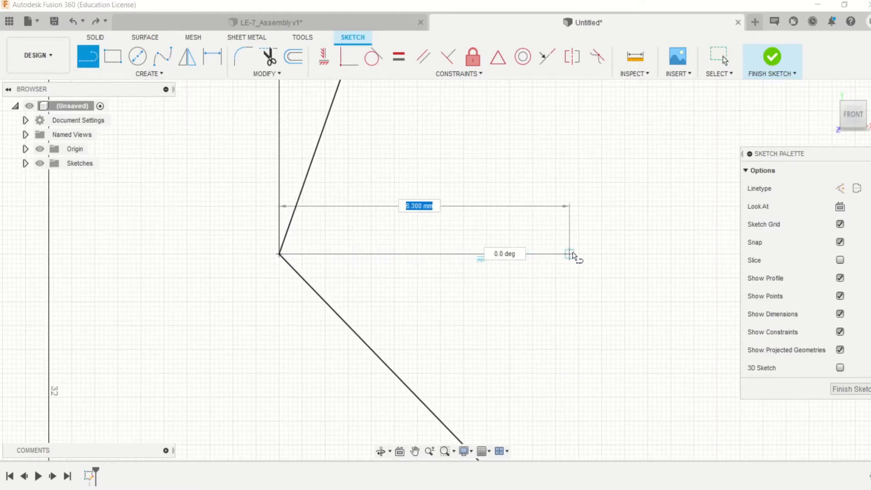
{"action": "left_click", "coordinate": [570, 254]}
{"action": "key", "text": "Escape"}
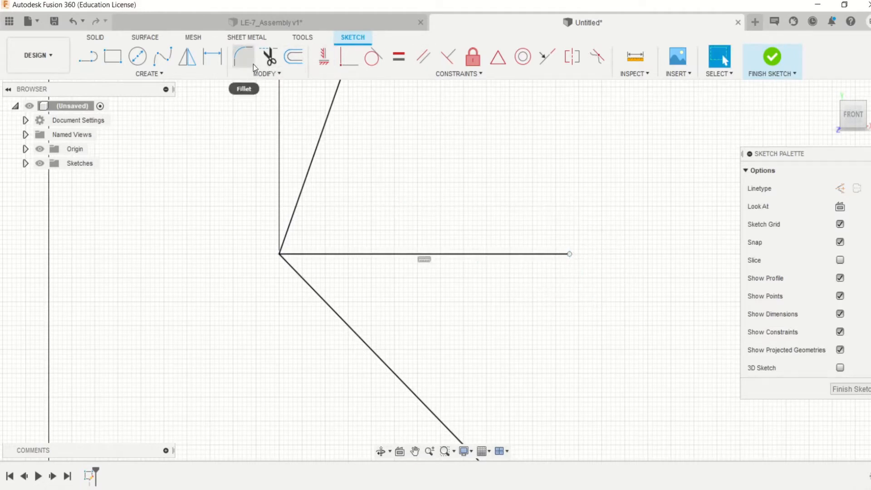
- Dimension the horizontal line at the throat to 2 mm
{"action": "left_click", "coordinate": [212, 64]}
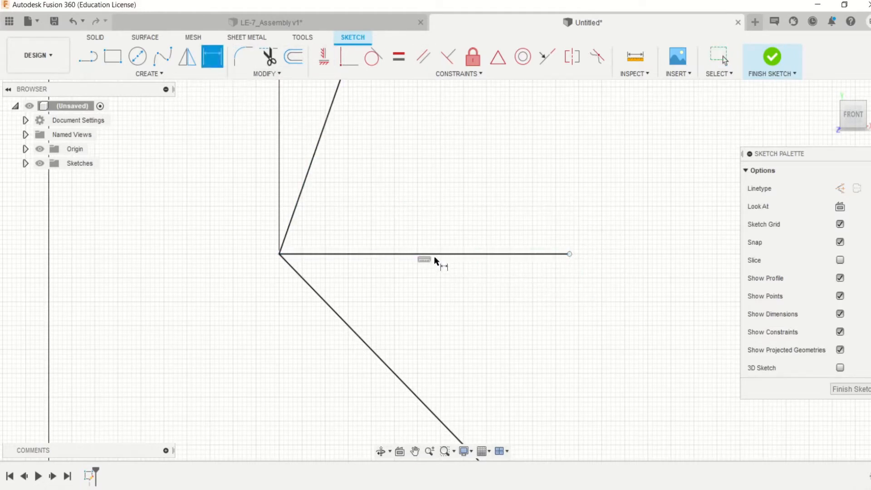
{"action": "left_click", "coordinate": [435, 257]}
{"action": "left_click", "coordinate": [453, 212]}
{"action": "type", "text": "2"}
{"action": "key", "text": "Return"}
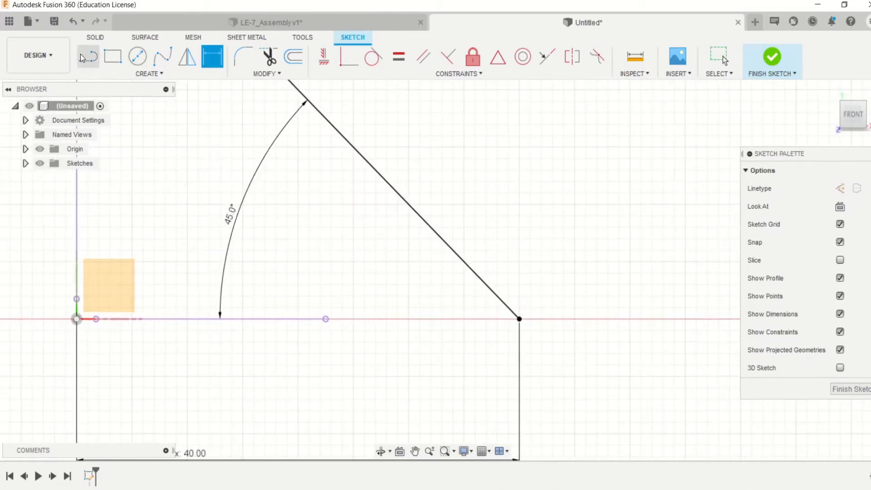
- Draw a 2 mm horizontal line outward from the lower endpoint of the nozzle profile
{"action": "left_click", "coordinate": [84, 56]}
{"action": "left_click", "coordinate": [520, 319]}
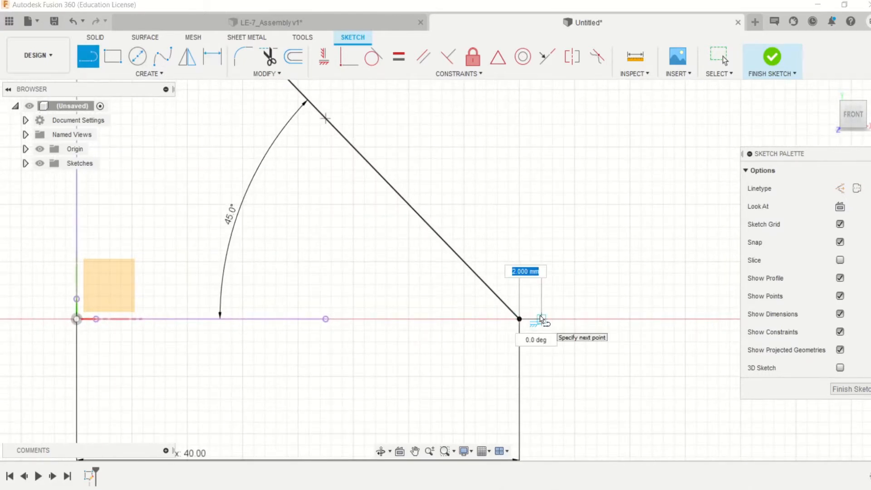
{"action": "type", "text": "2"}
{"action": "key", "text": "Return"}
{"action": "key", "text": "Escape"}
- Draw the two outer wall lines joining the outer ends of the 2 mm lines at the upper end, throat and lower end
{"action": "scroll", "coordinate": [454, 281], "scroll_direction": "down", "scroll_amount": 5}
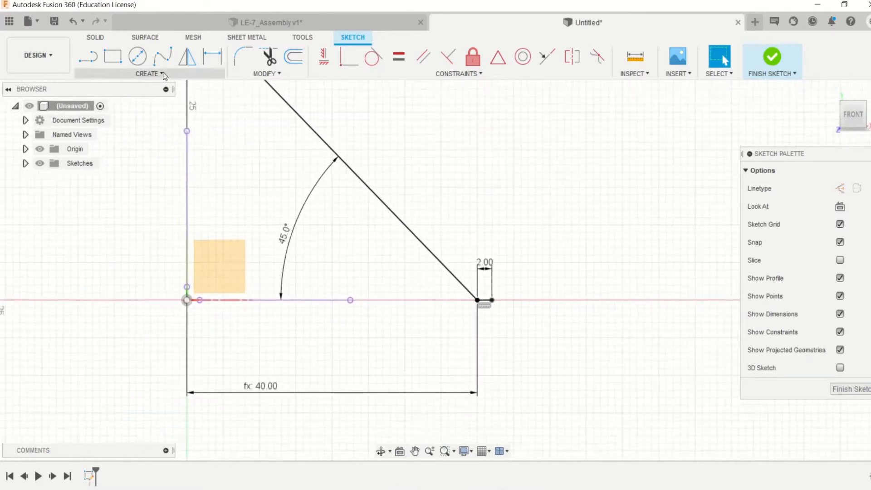
{"action": "left_click", "coordinate": [87, 57]}
{"action": "scroll", "coordinate": [311, 176], "scroll_direction": "up", "scroll_amount": 1}
{"action": "middle_click_drag", "start_coordinate": [312, 175], "coordinate": [327, 334]}
{"action": "scroll", "coordinate": [327, 181], "scroll_direction": "up", "scroll_amount": 5}
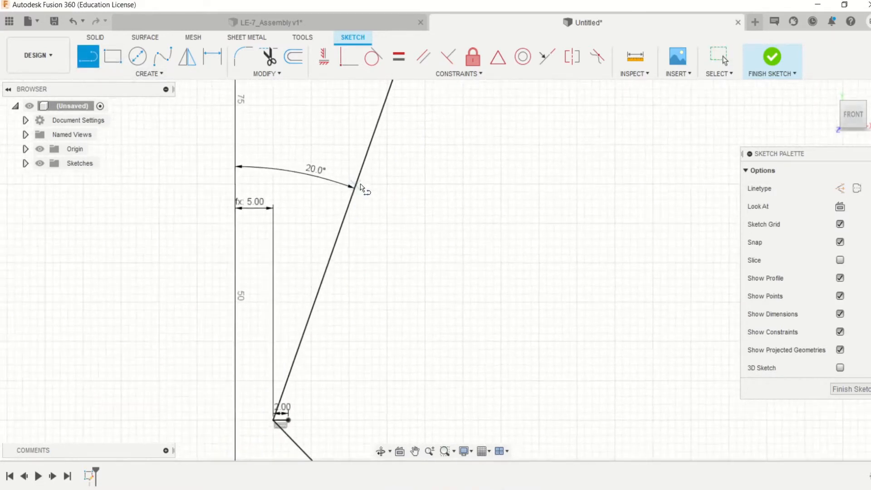
{"action": "left_click", "coordinate": [438, 99]}
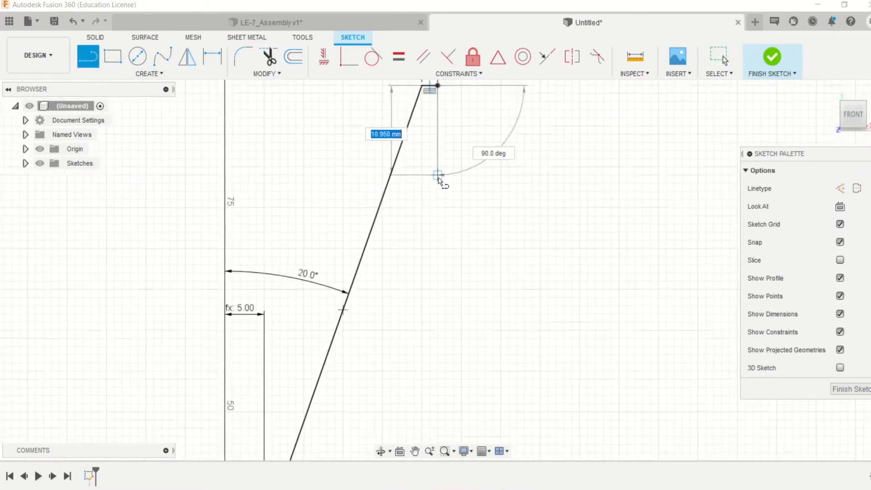
{"action": "left_click", "coordinate": [344, 353]}
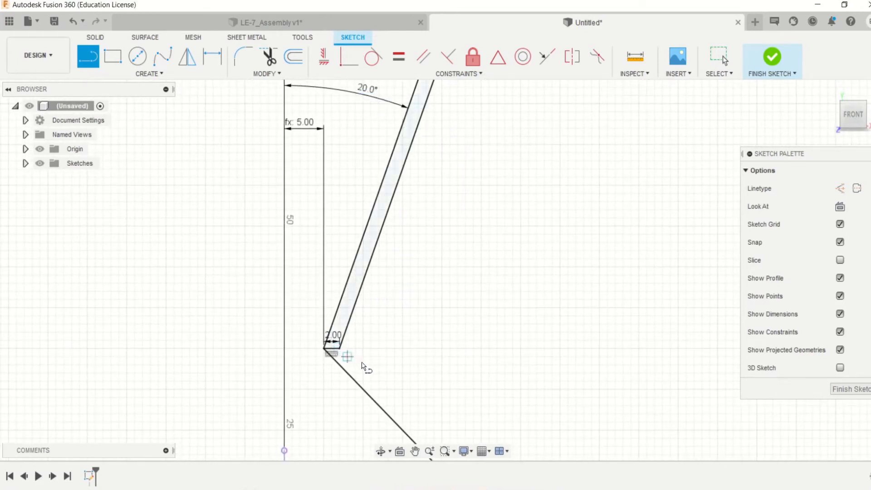
{"action": "left_click", "coordinate": [340, 348]}
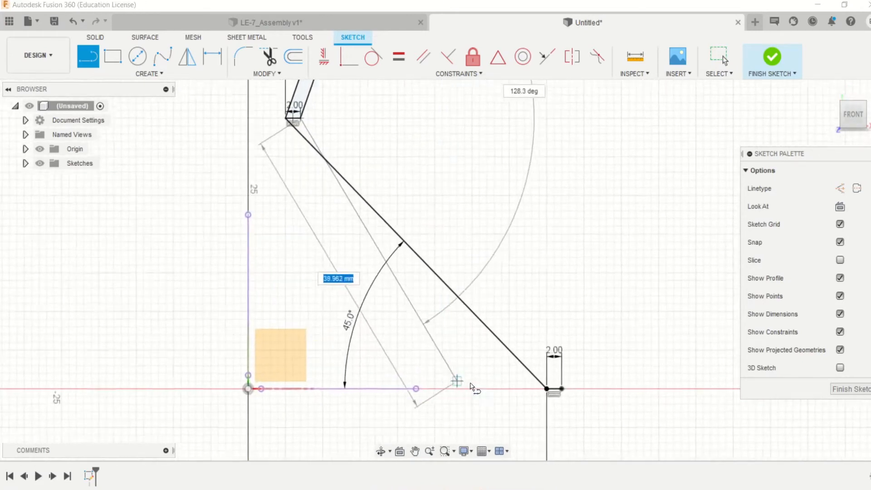
{"action": "left_click", "coordinate": [553, 382]}
{"action": "scroll", "coordinate": [458, 264], "scroll_direction": "down", "scroll_amount": 5}
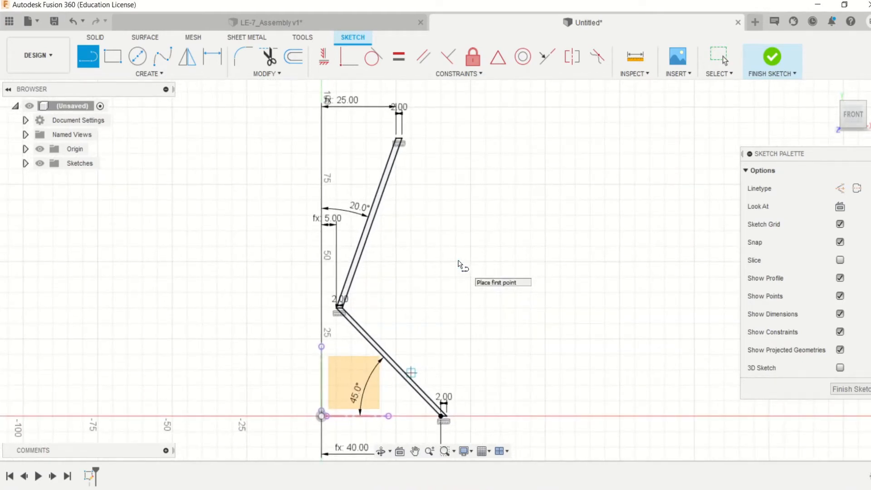
{"action": "scroll", "coordinate": [441, 246], "scroll_direction": "up", "scroll_amount": 1}
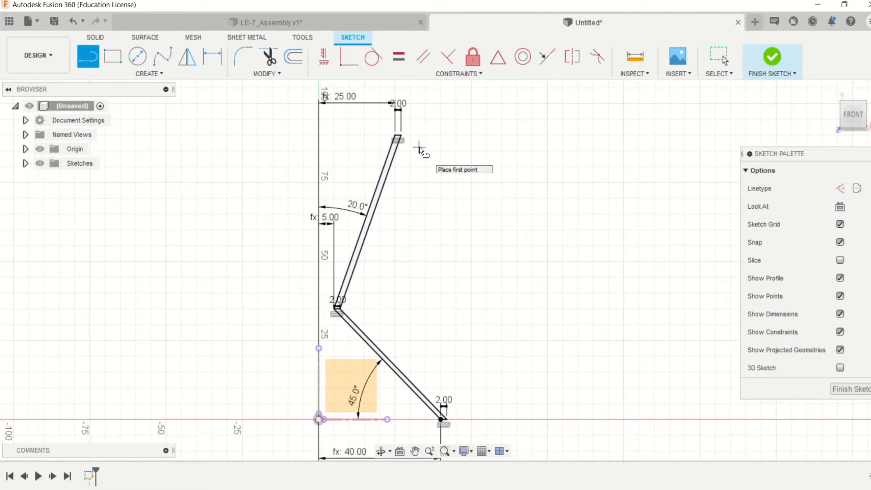
{"action": "middle_click_drag", "start_coordinate": [419, 148], "coordinate": [426, 147]}
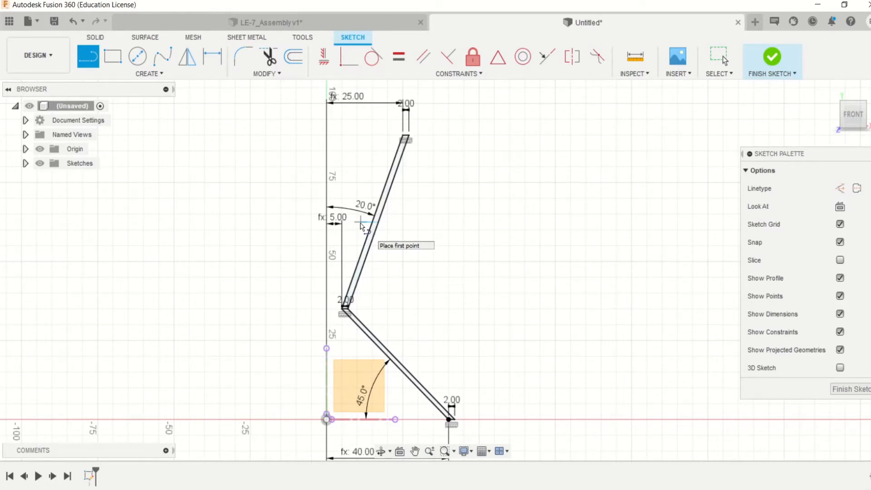
{"action": "scroll", "coordinate": [362, 227], "scroll_direction": "down", "scroll_amount": 1}
{"action": "scroll", "coordinate": [361, 227], "scroll_direction": "up", "scroll_amount": 1}
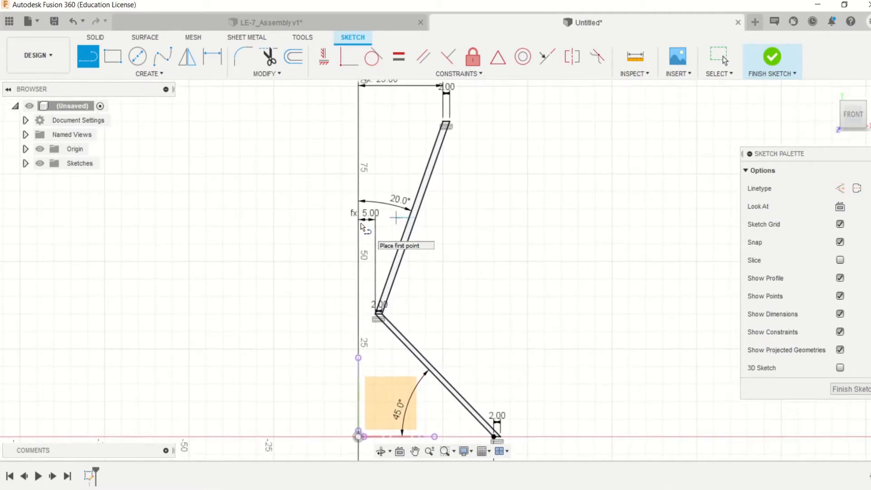
{"action": "scroll", "coordinate": [361, 227], "scroll_direction": "down", "scroll_amount": 1}
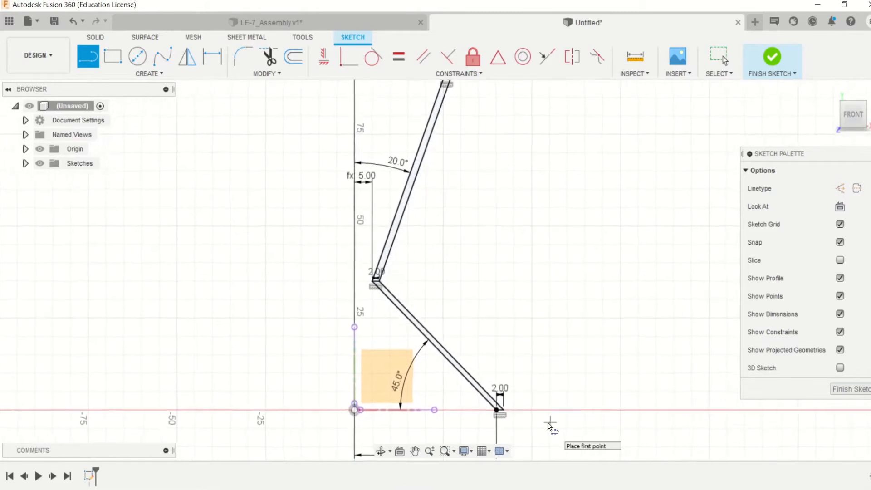
- Sketch a thin flange outline about 12 mm long outward from the profile's lower endpoint, returning its upper edge to the outer wall line
{"action": "scroll", "coordinate": [549, 424], "scroll_direction": "up", "scroll_amount": 2}
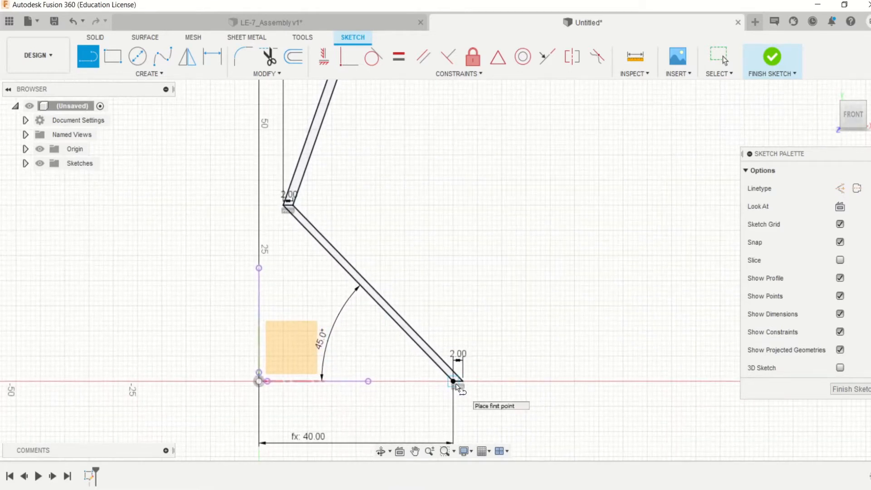
{"action": "left_click", "coordinate": [454, 381]}
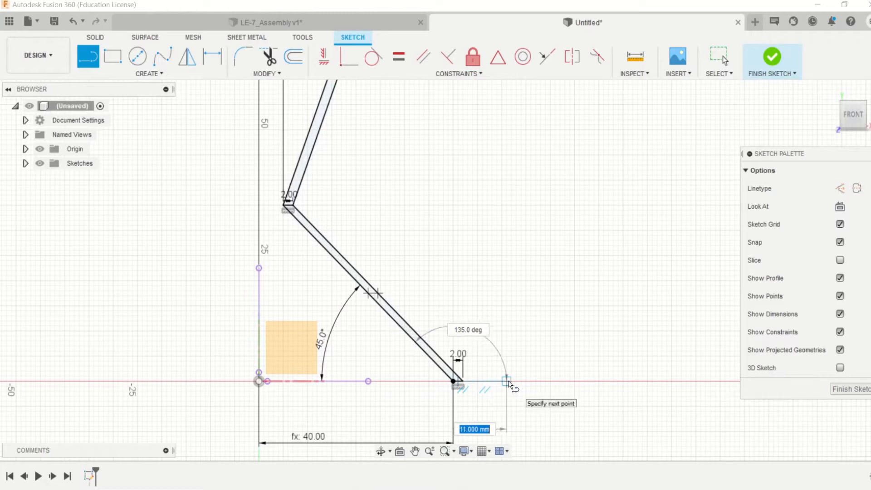
{"action": "left_click", "coordinate": [508, 381]}
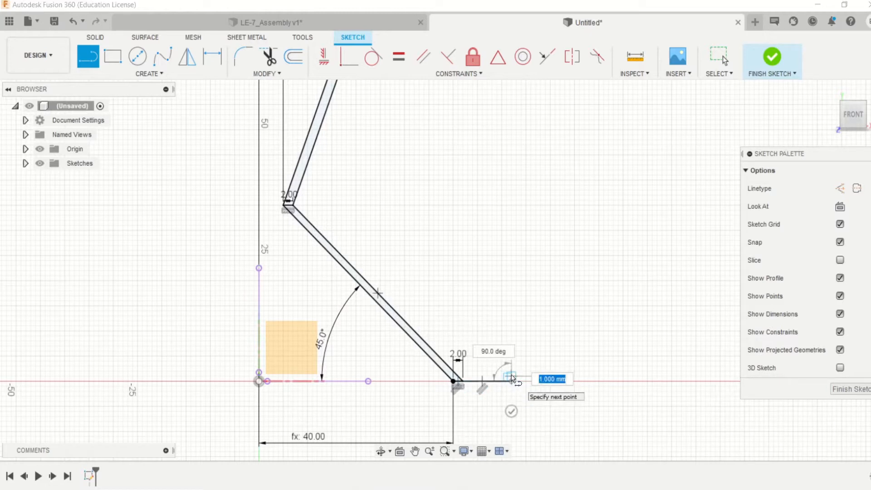
{"action": "left_click", "coordinate": [511, 373]}
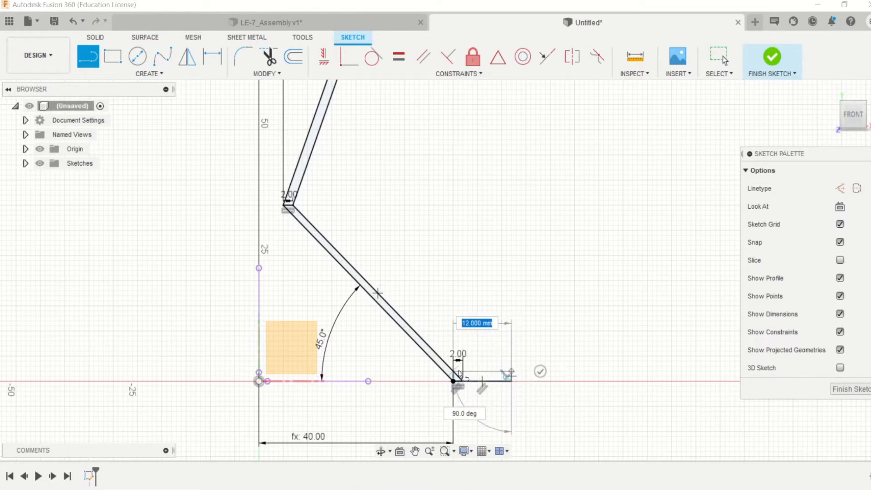
{"action": "left_click", "coordinate": [455, 373]}
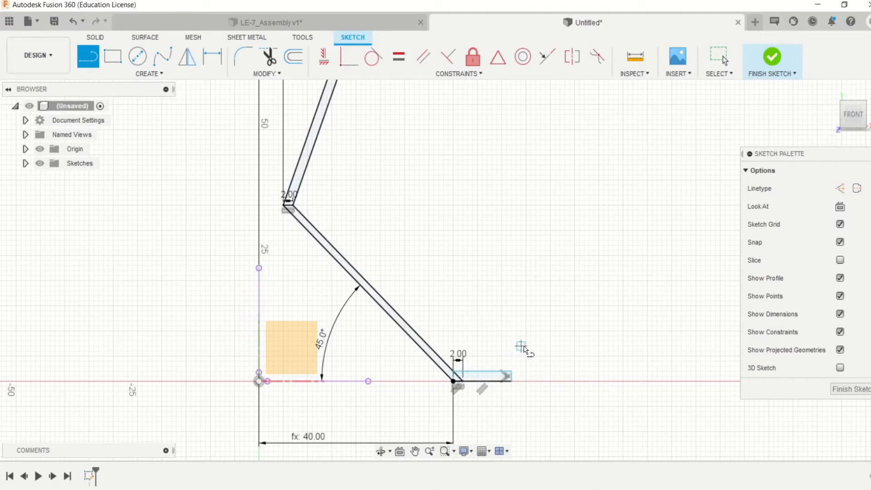
- Try to make the flange's inner upper corner coincident with the inner wall line of the lower cone
{"action": "left_click", "coordinate": [346, 58]}
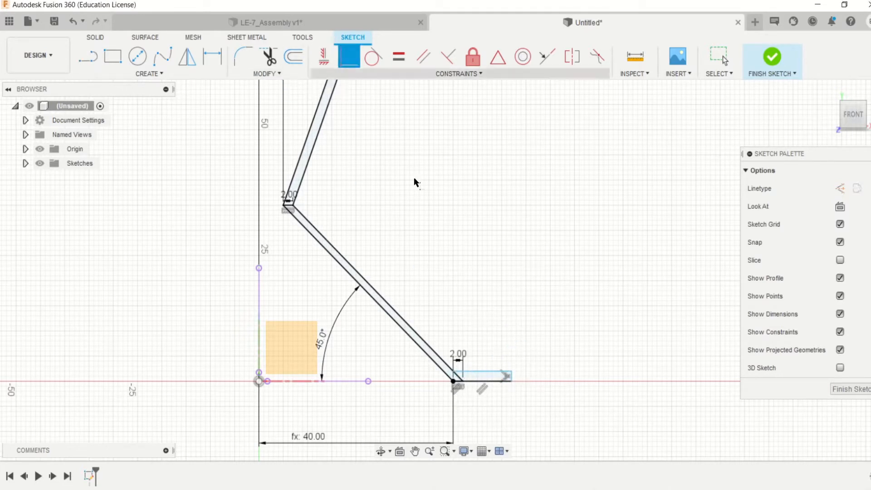
{"action": "left_click", "coordinate": [445, 370]}
{"action": "scroll", "coordinate": [486, 382], "scroll_direction": "up", "scroll_amount": 2}
{"action": "scroll", "coordinate": [499, 380], "scroll_direction": "up", "scroll_amount": 2}
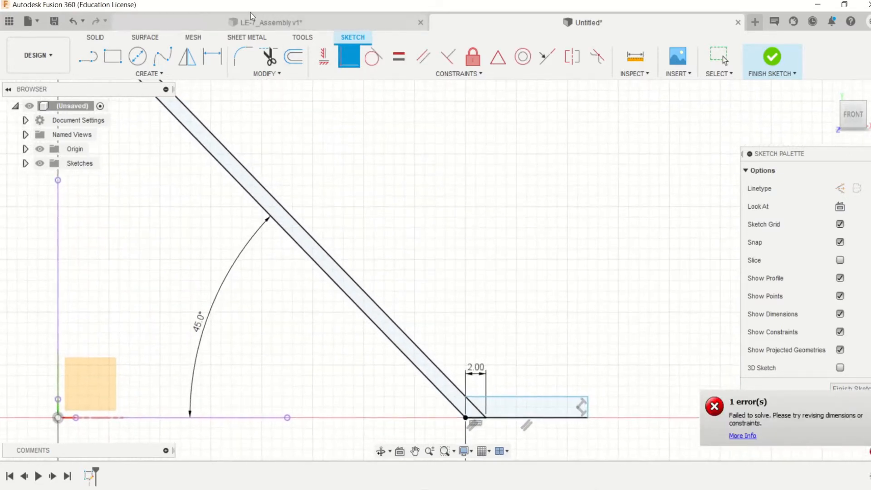
- Dimension the flange's short outer vertical edge to 2 mm
{"action": "key", "text": "d"}
{"action": "left_click", "coordinate": [588, 406]}
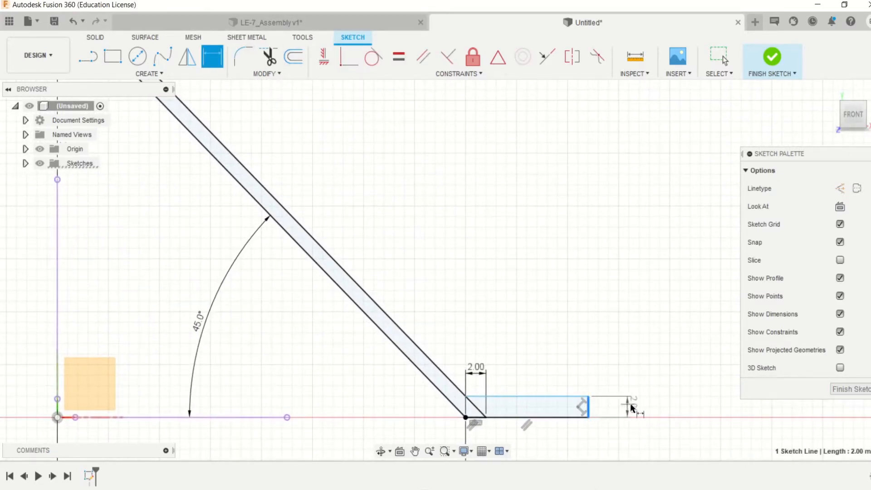
{"action": "left_click", "coordinate": [632, 404]}
{"action": "key", "text": "Return"}
{"action": "scroll", "coordinate": [643, 410], "scroll_direction": "down", "scroll_amount": 1}
{"action": "scroll", "coordinate": [644, 413], "scroll_direction": "down", "scroll_amount": 3}
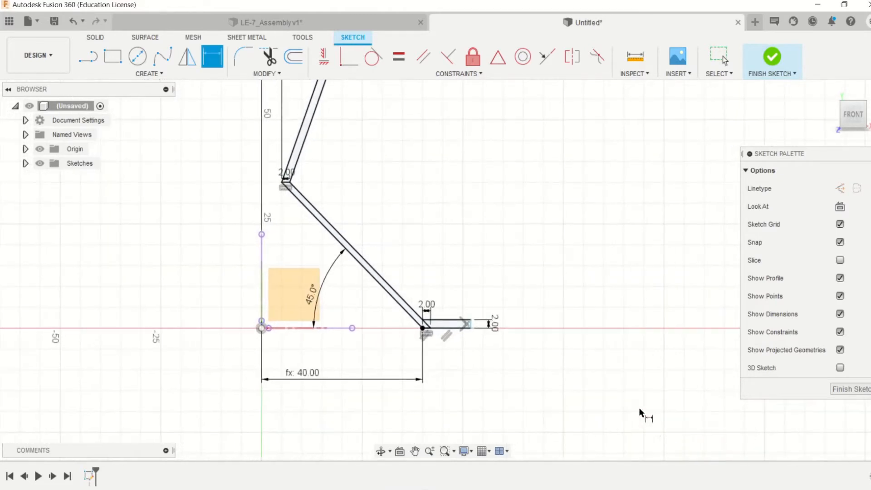
- Dimension the distance from the vertical axis to the flange's outer edge as 52 mm
{"action": "scroll", "coordinate": [460, 345], "scroll_direction": "up", "scroll_amount": 4}
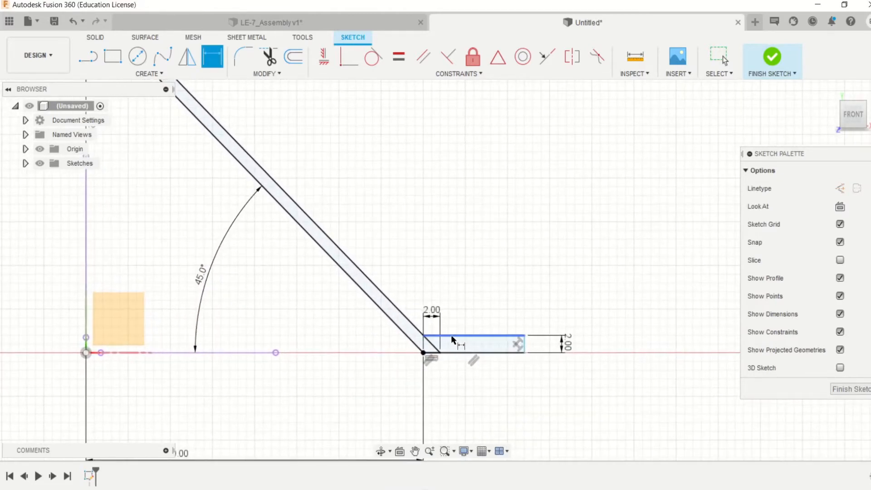
{"action": "left_click", "coordinate": [524, 344]}
{"action": "scroll", "coordinate": [200, 337], "scroll_direction": "down", "scroll_amount": 1}
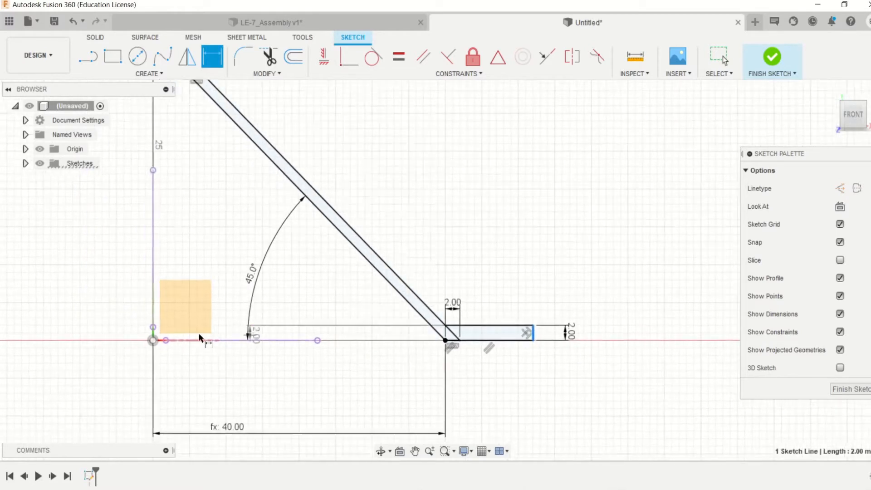
{"action": "left_click", "coordinate": [154, 318]}
{"action": "left_click", "coordinate": [235, 370]}
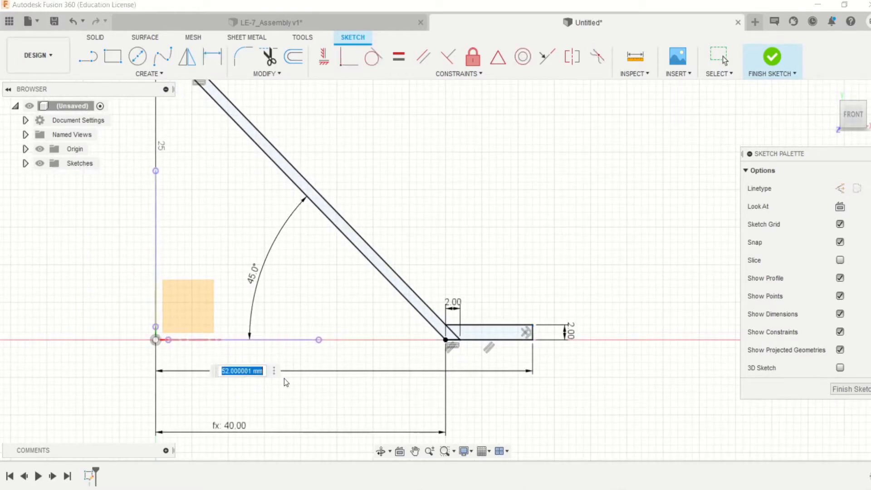
{"action": "key", "text": "Return"}
{"action": "scroll", "coordinate": [284, 376], "scroll_direction": "down", "scroll_amount": 3}
{"action": "scroll", "coordinate": [284, 381], "scroll_direction": "down", "scroll_amount": 2}
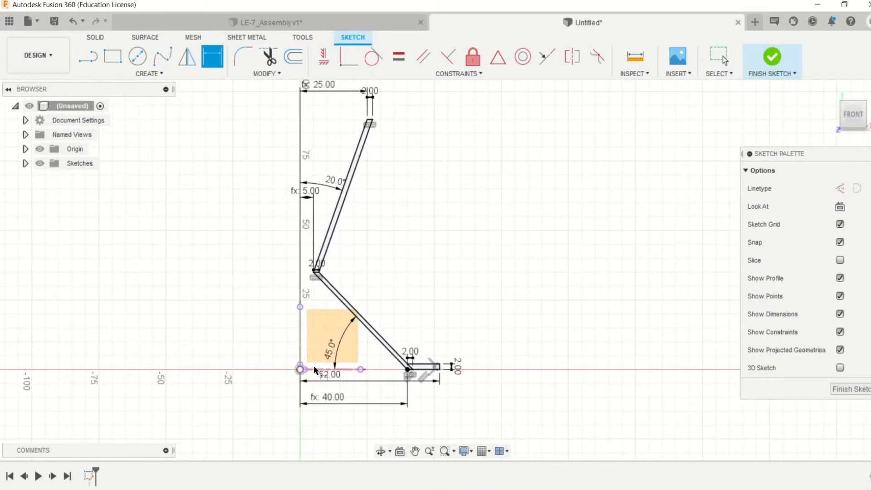
{"action": "scroll", "coordinate": [605, 191], "scroll_direction": "down", "scroll_amount": 2}
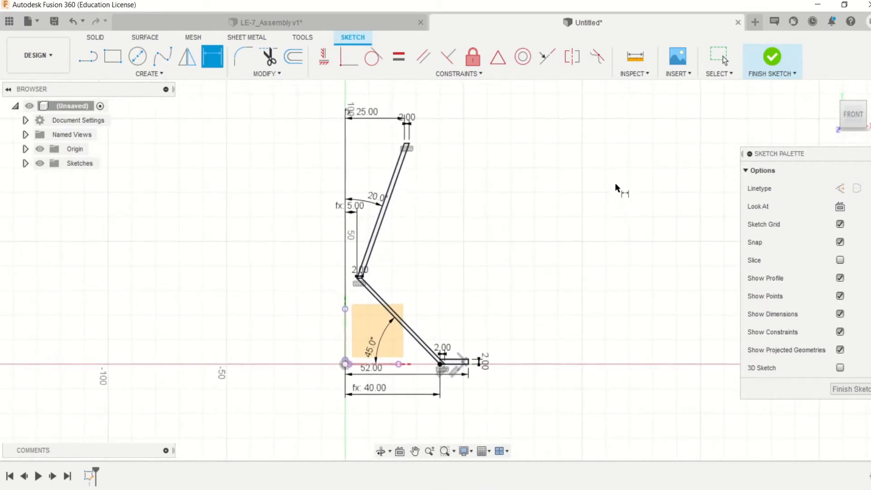
- Finish the sketch and revolve the two wall profiles and the flange profile 360 degrees about the vertical axis as a new body
{"action": "left_click", "coordinate": [774, 56]}
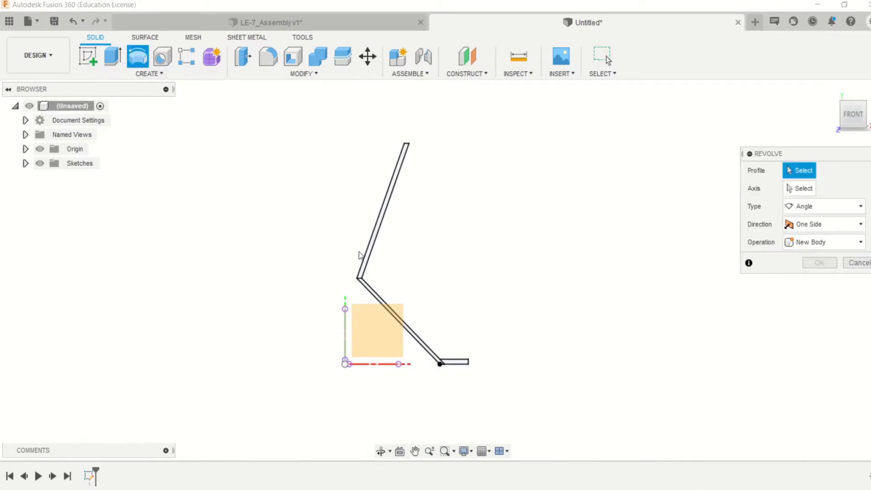
{"action": "left_click", "coordinate": [368, 274]}
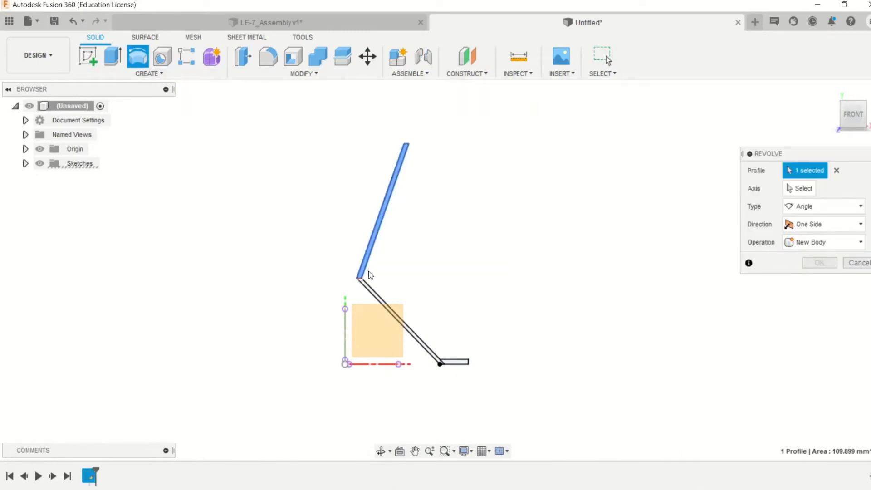
{"action": "left_click", "coordinate": [379, 298]}
{"action": "left_click", "coordinate": [455, 362]}
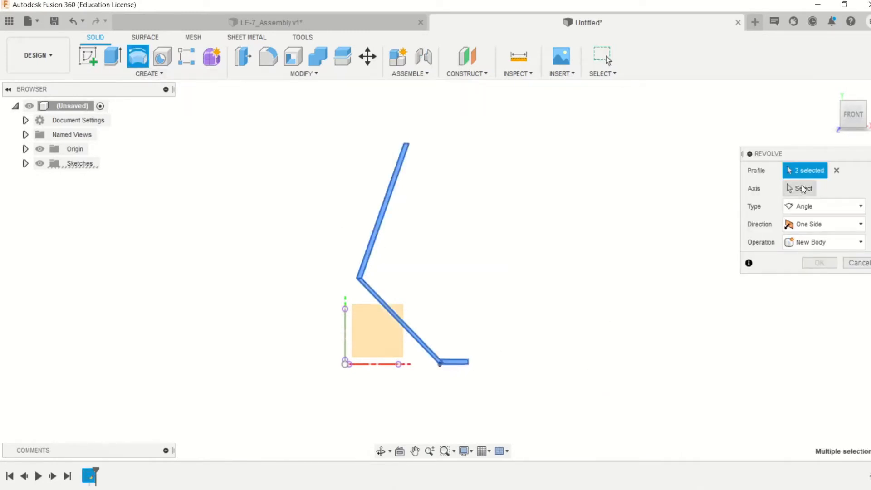
{"action": "left_click", "coordinate": [799, 188]}
{"action": "left_click", "coordinate": [345, 329]}
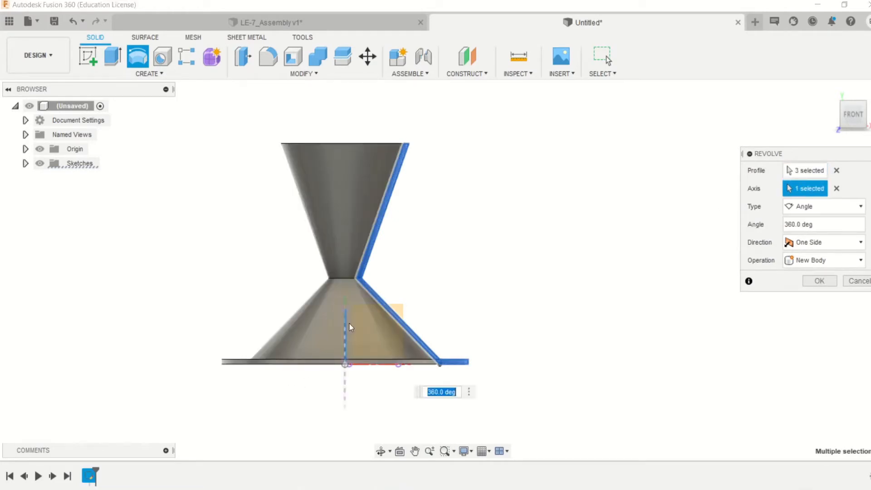
{"action": "left_click", "coordinate": [819, 281]}
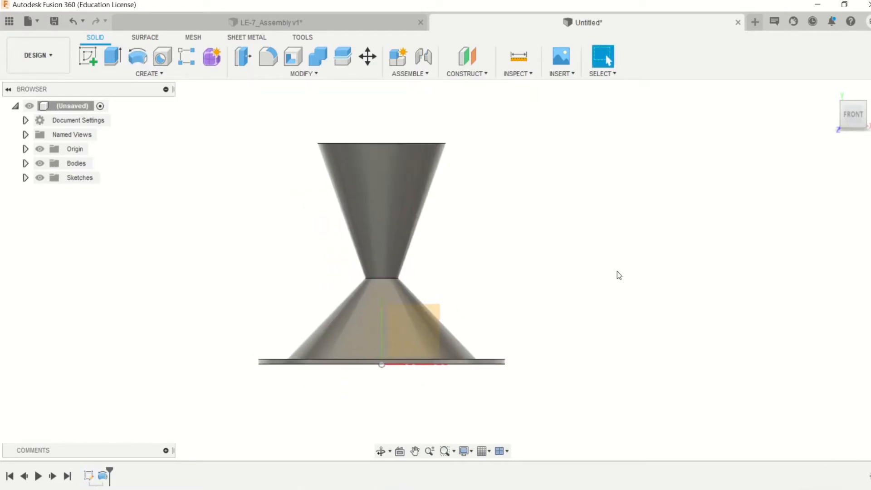
- Start a sketch on the front plane and draw a vertical line about 73 mm long to the right of the nozzle
{"action": "key", "text": "F6"}
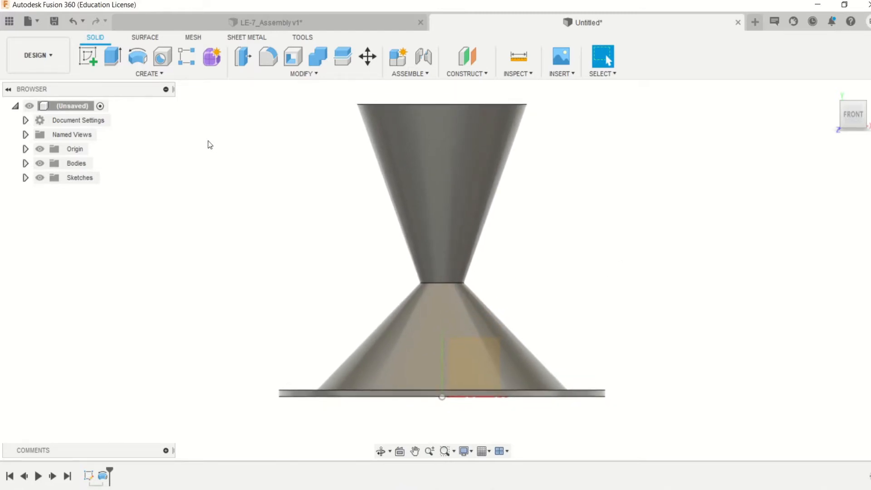
{"action": "middle_click_drag", "start_coordinate": [409, 265], "coordinate": [410, 265], "text": "shift"}
{"action": "scroll", "coordinate": [409, 265], "scroll_direction": "up", "scroll_amount": 5}
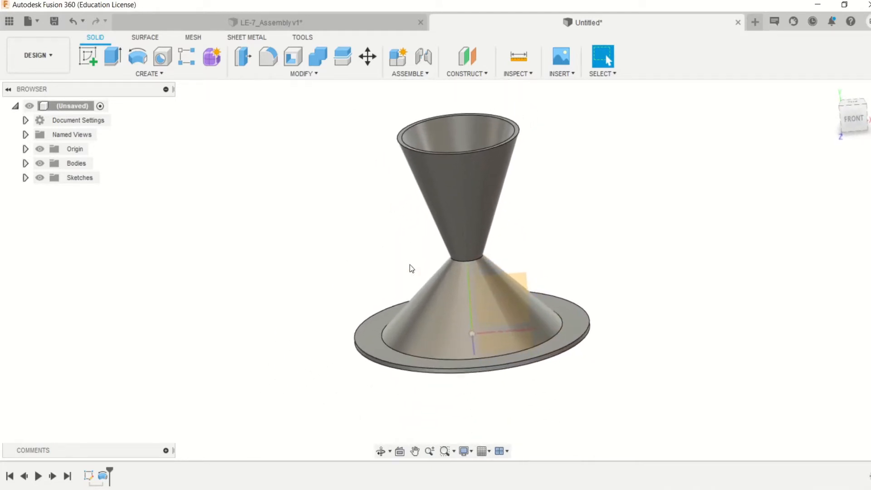
{"action": "middle_click_drag", "start_coordinate": [410, 265], "coordinate": [410, 265]}
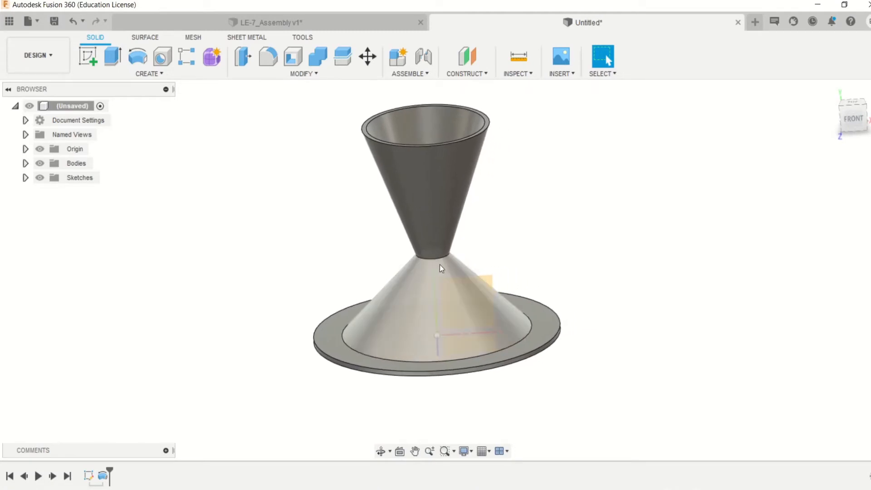
{"action": "key", "text": "l"}
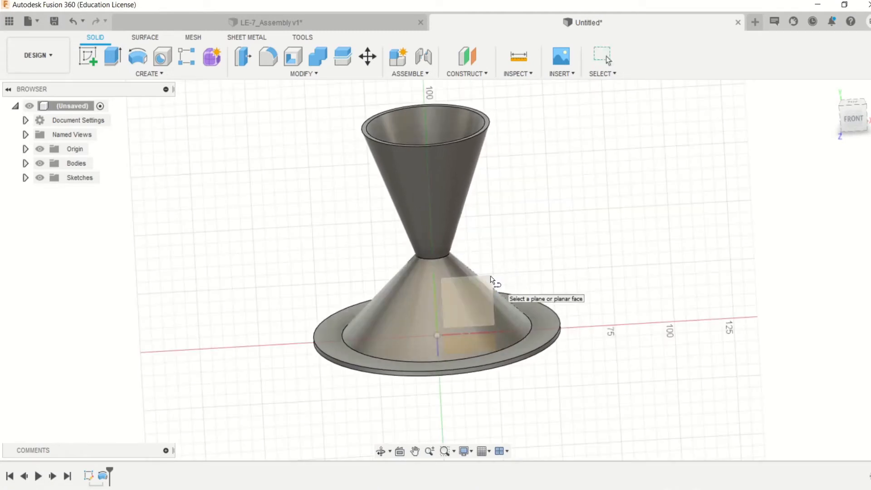
{"action": "left_click", "coordinate": [491, 278]}
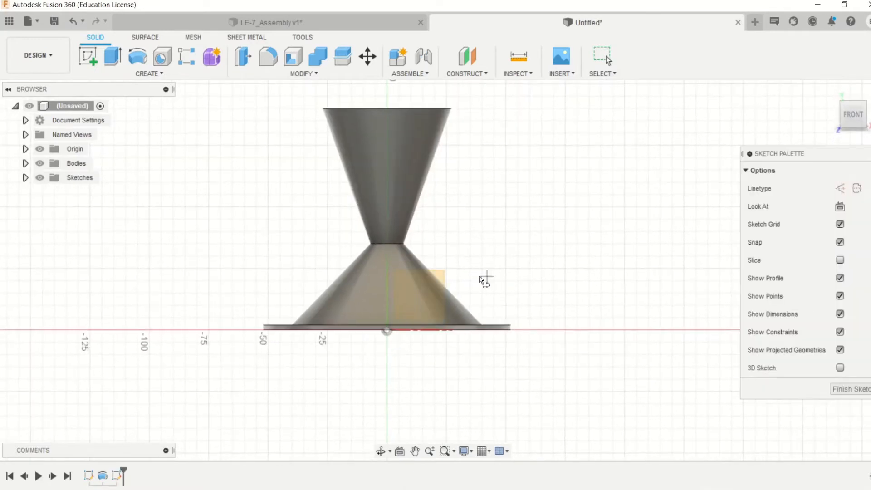
{"action": "scroll", "coordinate": [386, 315], "scroll_direction": "up", "scroll_amount": 3}
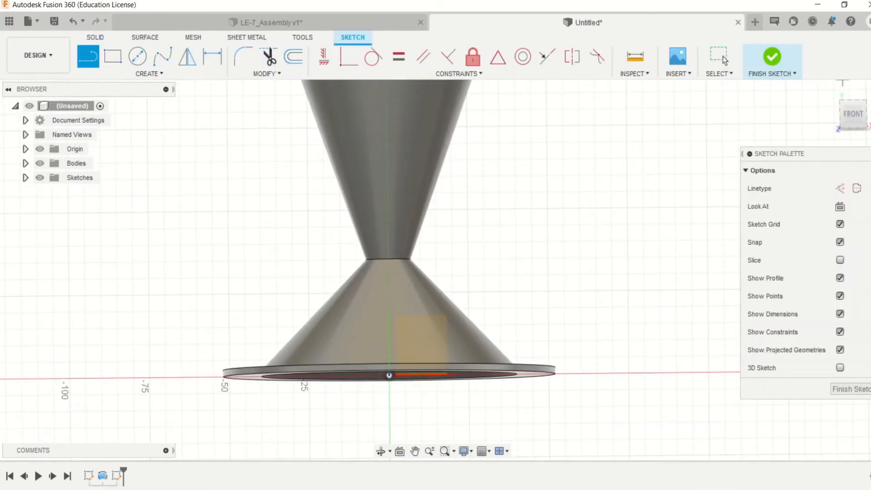
{"action": "left_click", "coordinate": [849, 116]}
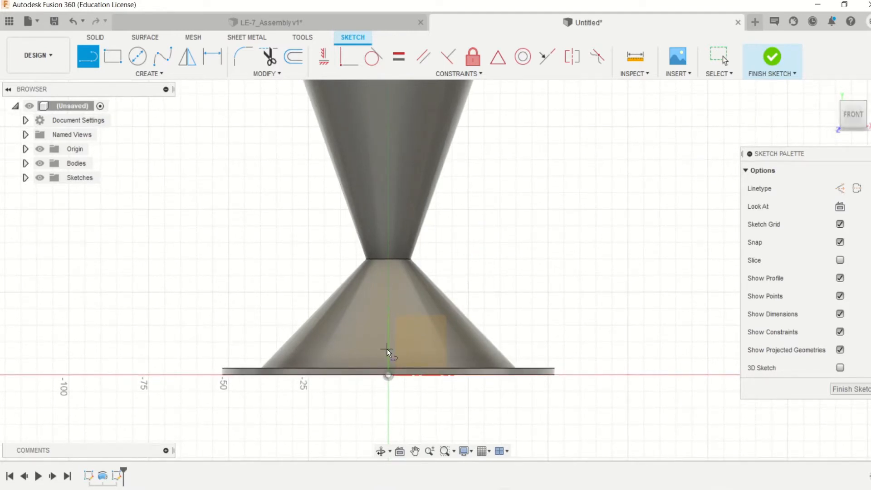
{"action": "left_click", "coordinate": [676, 342]}
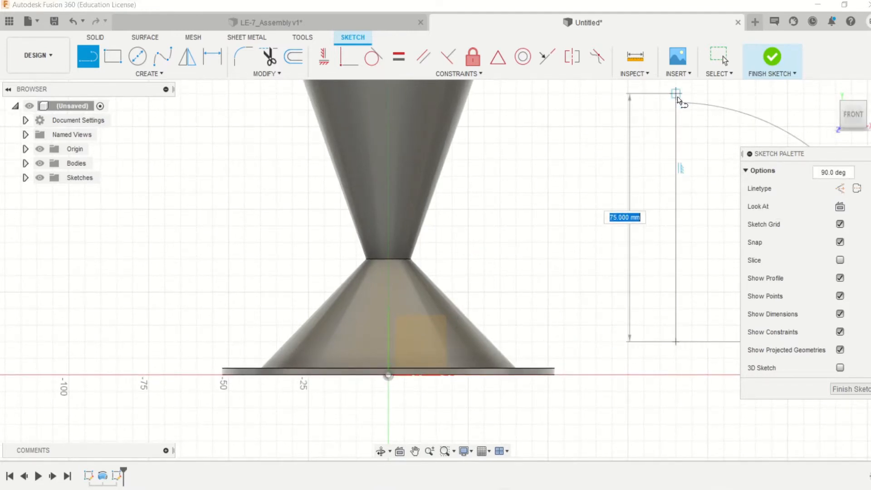
{"action": "left_click", "coordinate": [676, 100]}
{"action": "key", "text": "Escape"}
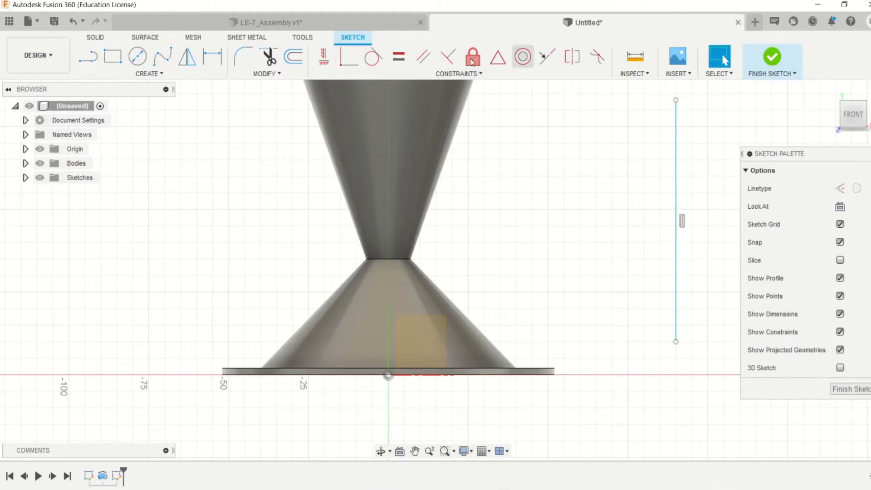
- Make the vertical line collinear with the nozzle's vertical axis
{"action": "left_click", "coordinate": [348, 57]}
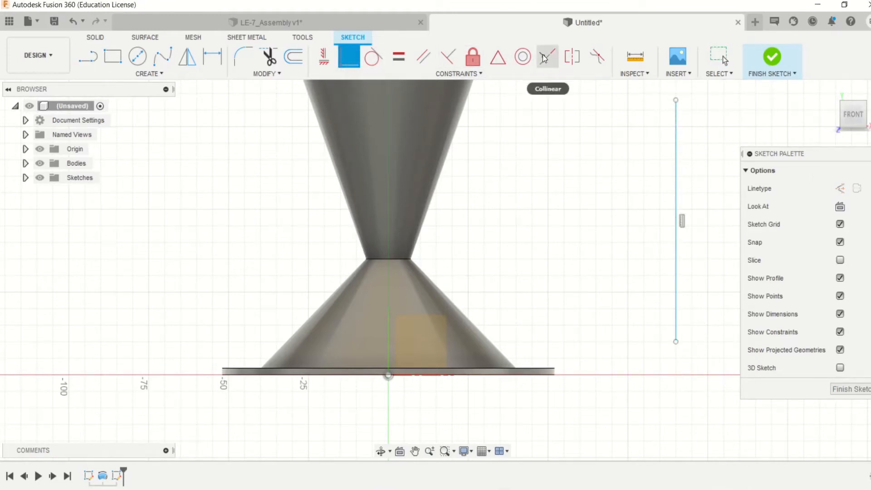
{"action": "left_click", "coordinate": [547, 57]}
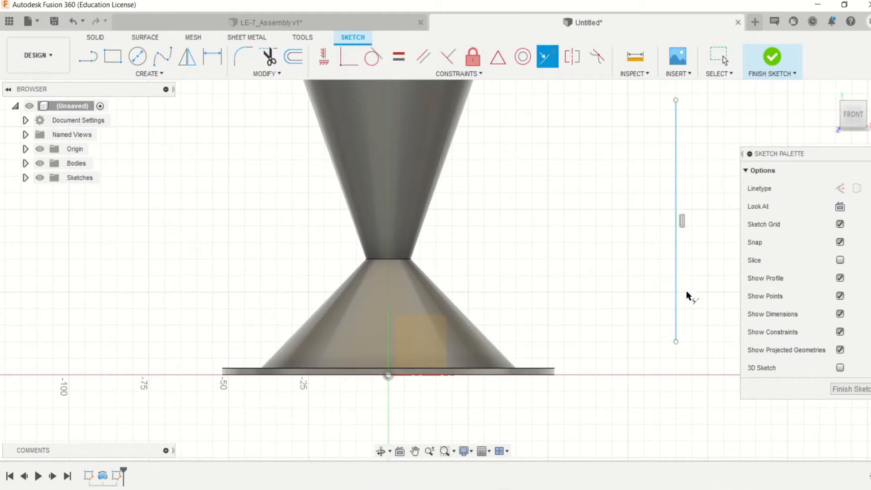
{"action": "left_click", "coordinate": [390, 330]}
{"action": "middle_click_drag", "start_coordinate": [482, 291], "coordinate": [486, 318]}
{"action": "scroll", "coordinate": [432, 289], "scroll_direction": "down", "scroll_amount": 1}
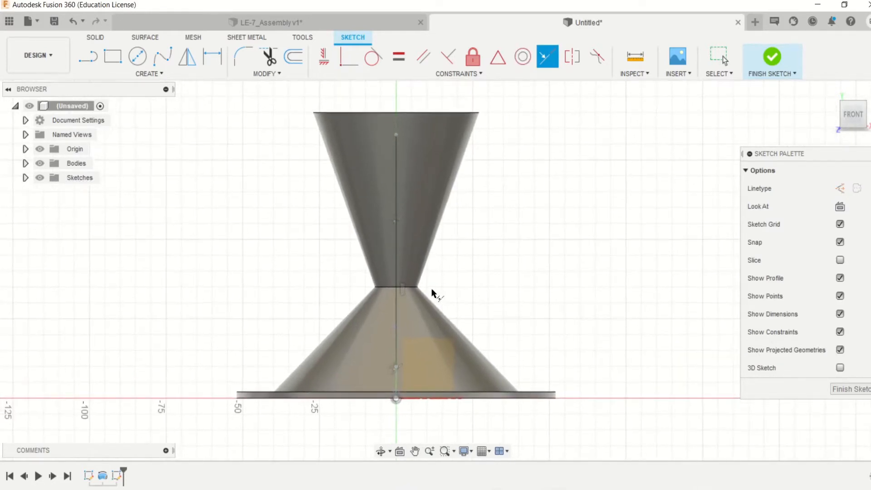
- Dimension the vertical line on the nozzle's axis to a length of 75 mm
{"action": "left_click", "coordinate": [212, 58]}
{"action": "left_click", "coordinate": [402, 211]}
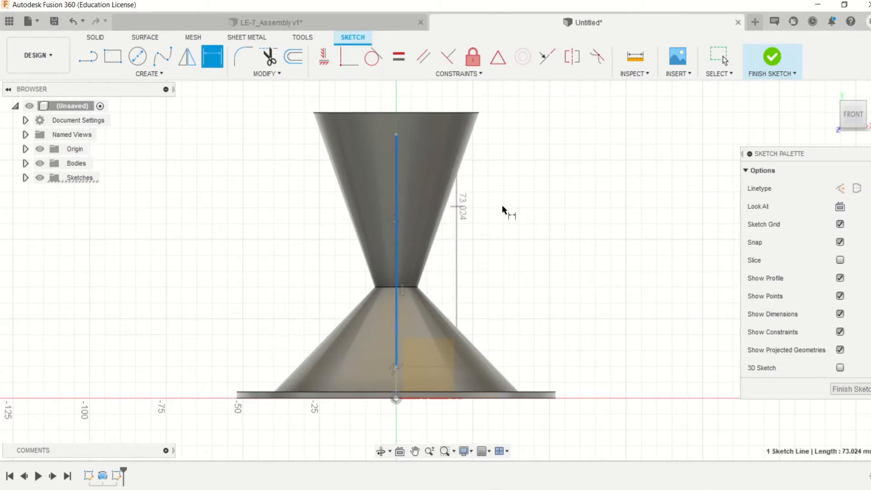
{"action": "left_click", "coordinate": [557, 207]}
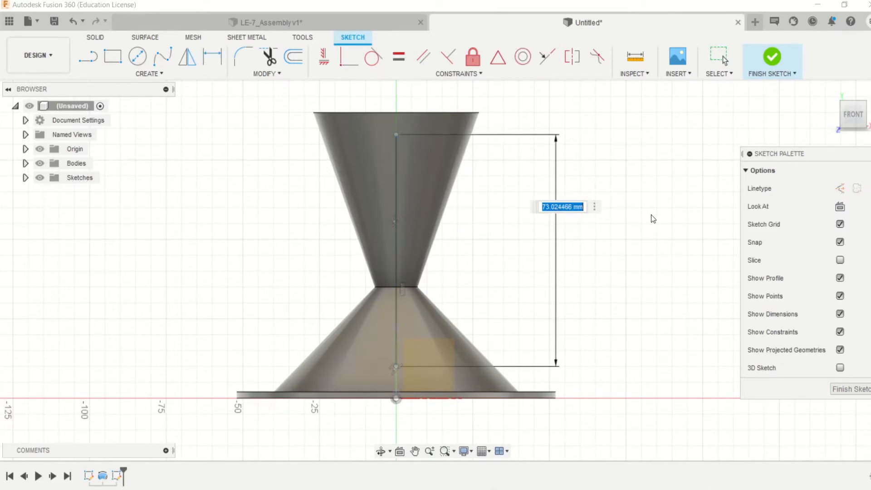
{"action": "type", "text": "75"}
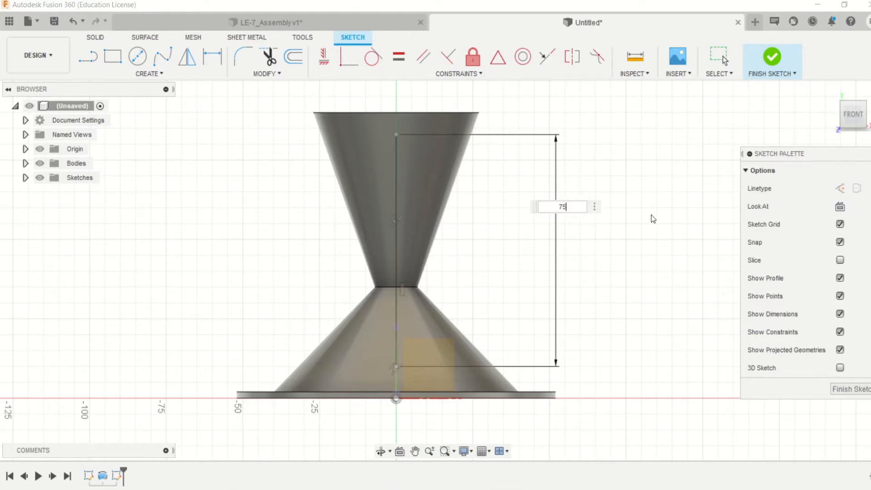
{"action": "key", "text": "Return"}
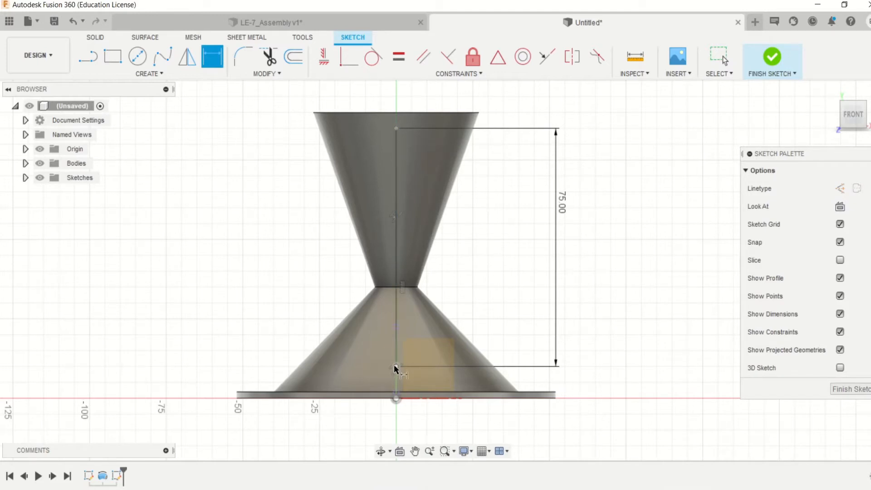
- Dimension the gap between the axis line's upper endpoint and the nozzle's upper edge to 5 mm
{"action": "left_click", "coordinate": [396, 366]}
{"action": "left_click", "coordinate": [396, 128]}
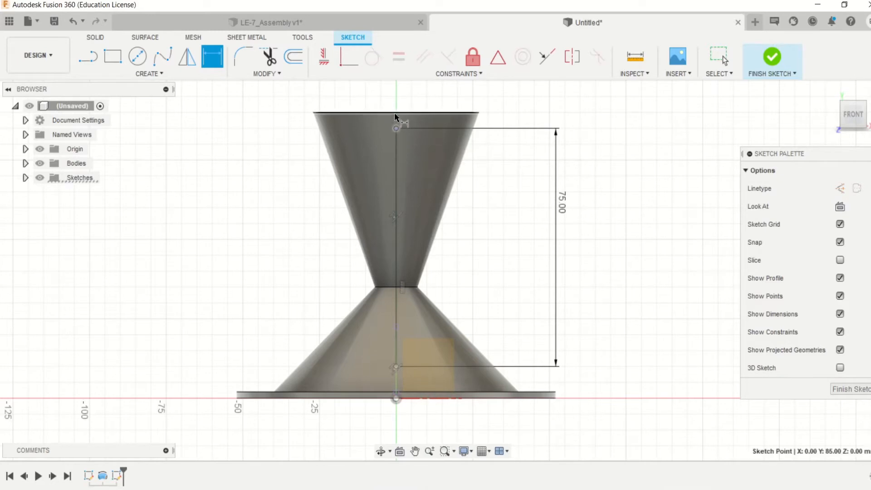
{"action": "left_click", "coordinate": [554, 127]}
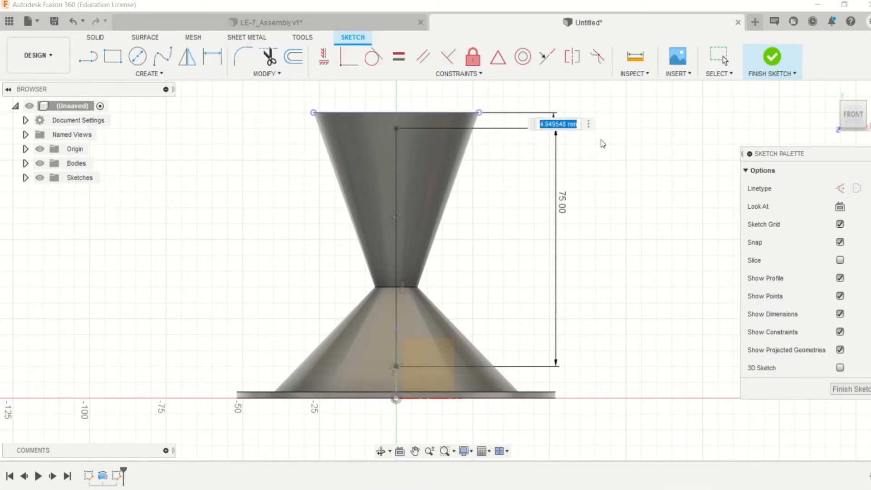
{"action": "type", "text": "5"}
{"action": "key", "text": "Return"}
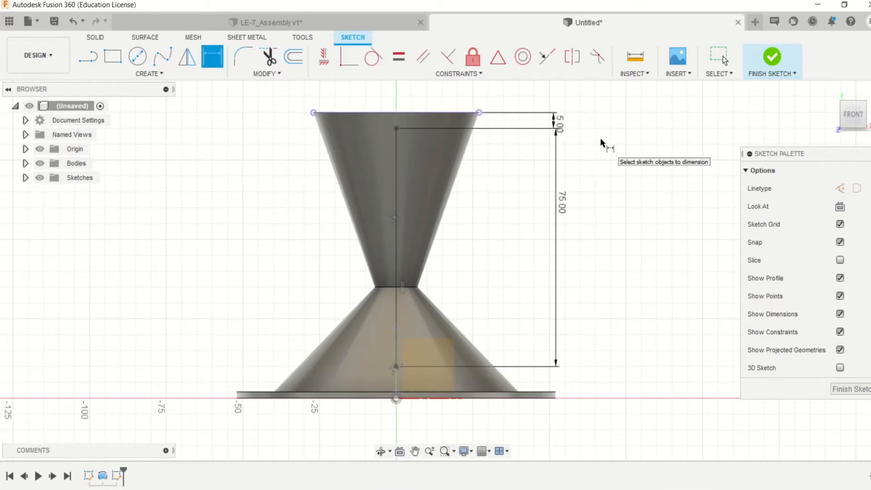
{"action": "double_click", "coordinate": [559, 211]}
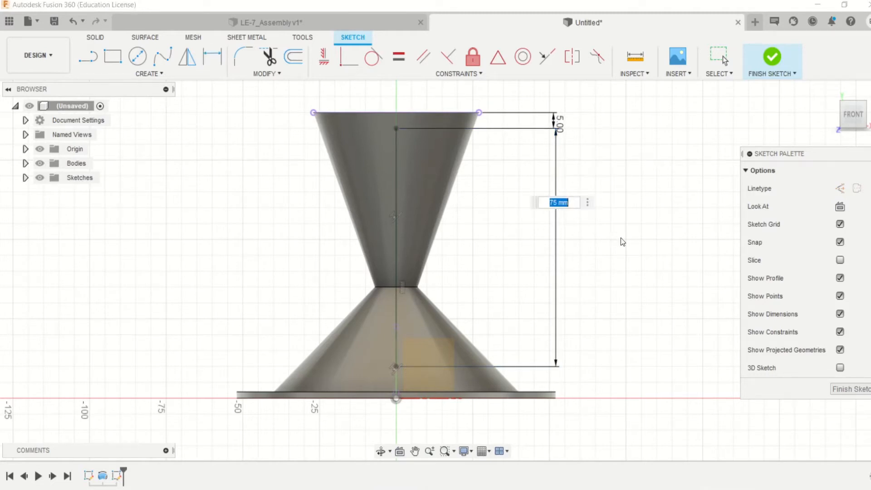
{"action": "type", "text": "50"}
{"action": "key", "text": "Escape"}
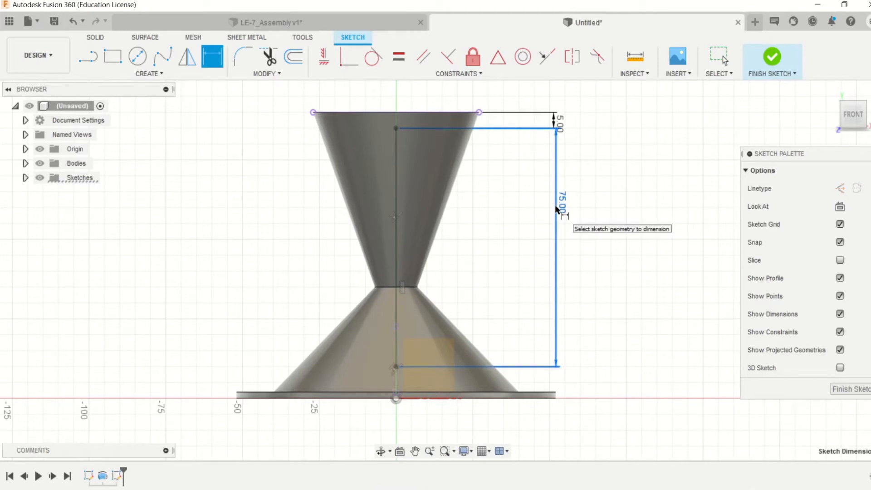
- Delete the axis line's 75 mm dimension, make its lower endpoint coincident with the nozzle's throat edge, and finish the sketch
{"action": "key", "text": "Delete"}
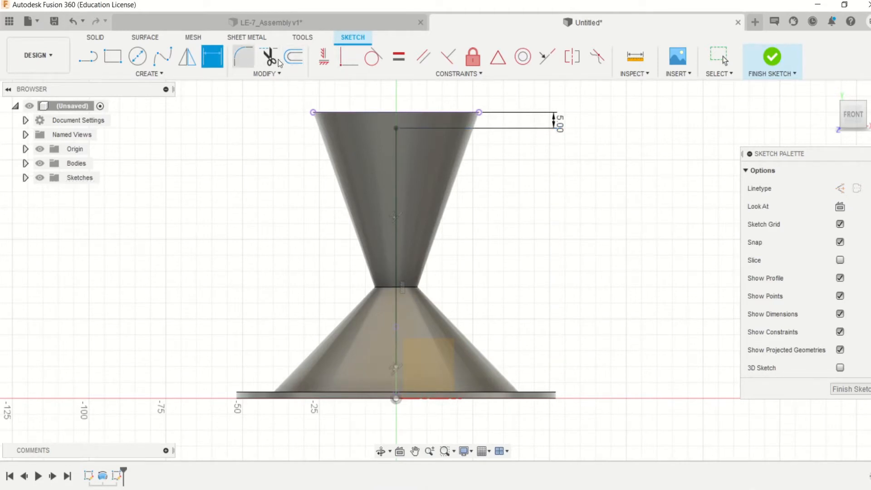
{"action": "left_click", "coordinate": [342, 58]}
{"action": "left_click", "coordinate": [397, 366]}
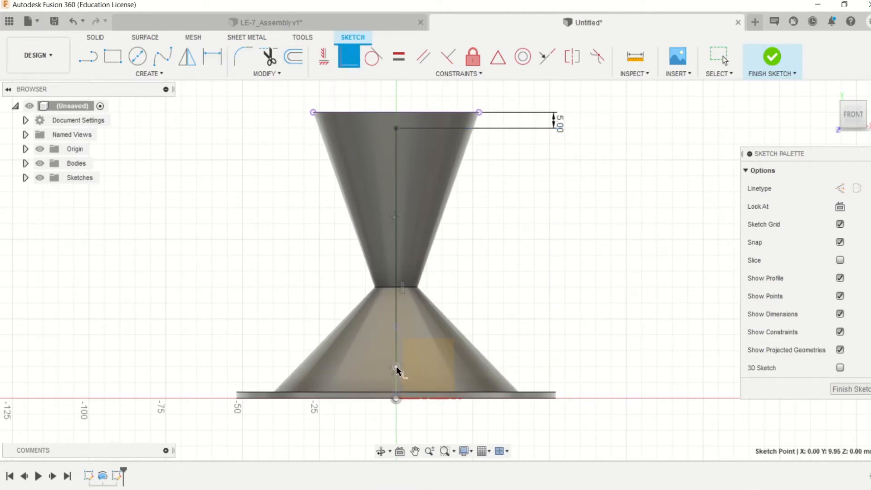
{"action": "left_click", "coordinate": [397, 287]}
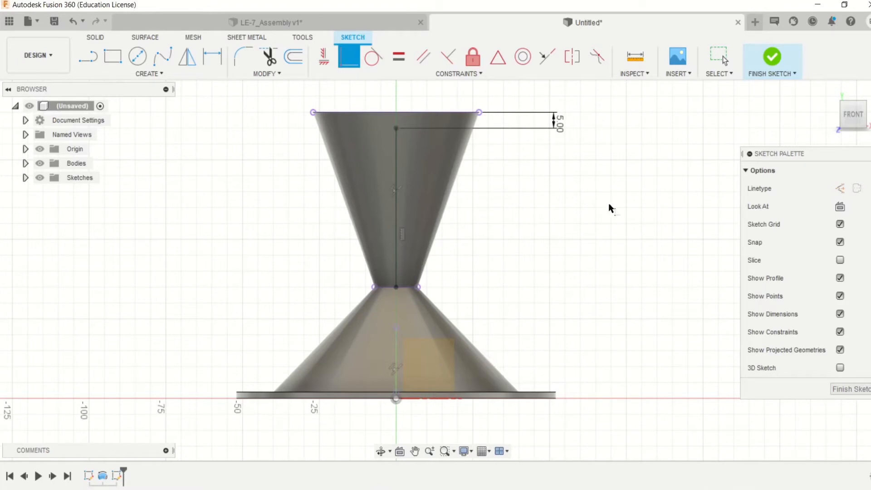
{"action": "left_click", "coordinate": [772, 61]}
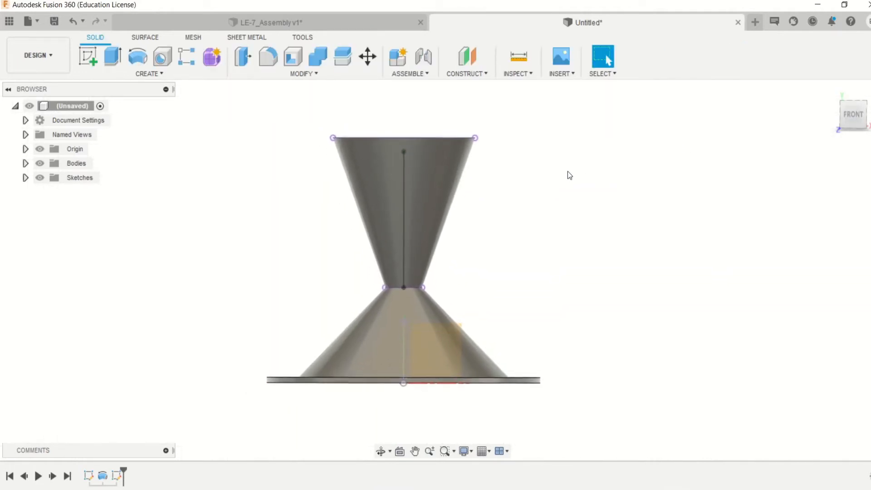
- Start a sketch on the front plane and set up a surface projection of the axis line onto the upper cone's outer face
{"action": "left_click", "coordinate": [127, 74]}
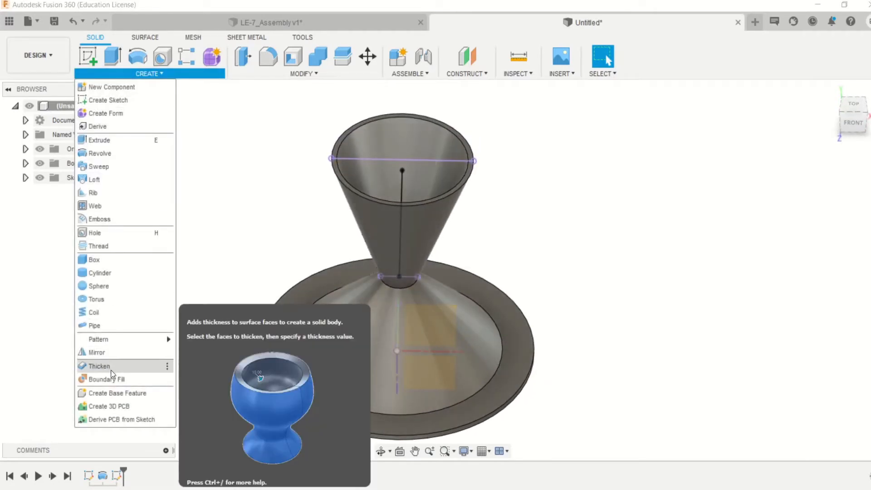
{"action": "left_click", "coordinate": [212, 230]}
{"action": "key", "text": "l"}
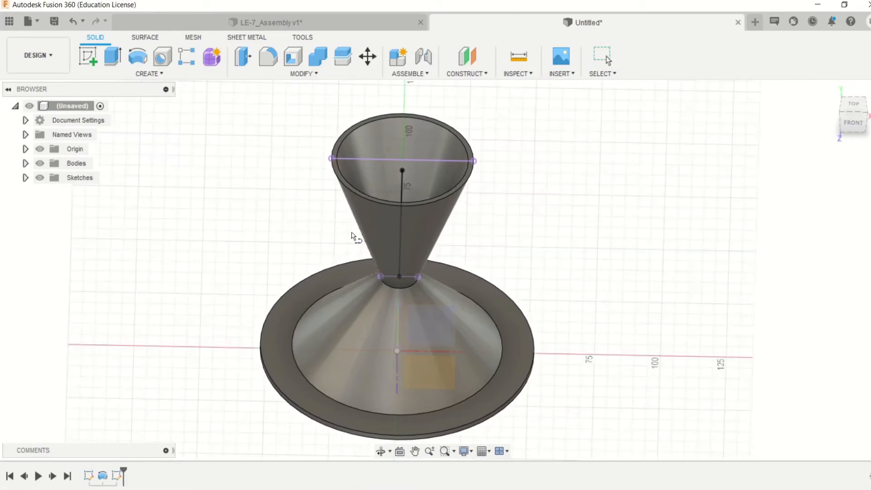
{"action": "left_click", "coordinate": [454, 311]}
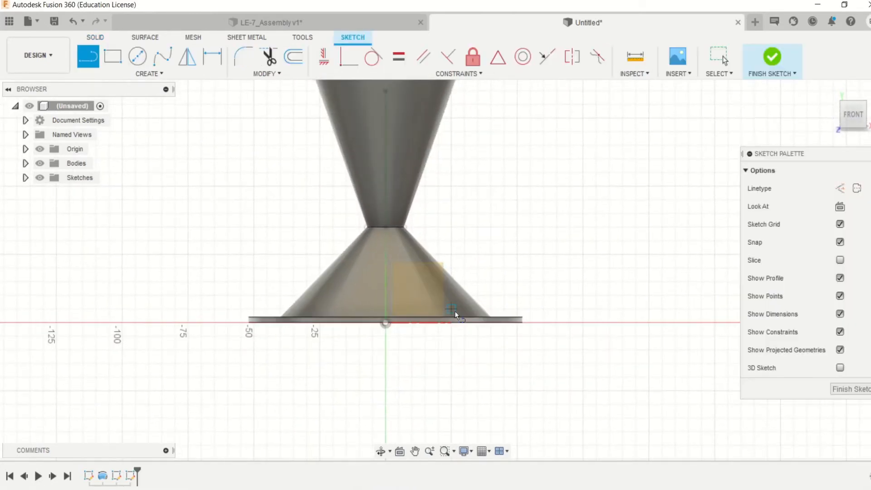
{"action": "left_click", "coordinate": [130, 74]}
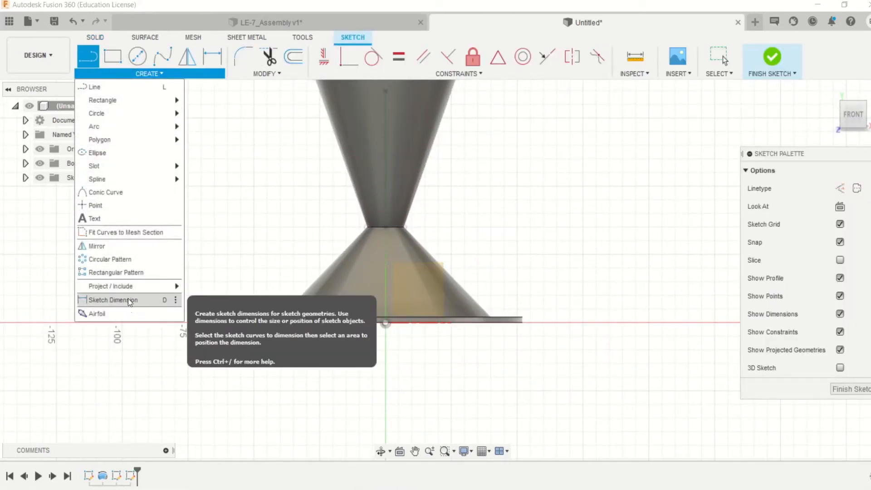
{"action": "mouse_move", "coordinate": [130, 286]}
{"action": "left_click", "coordinate": [220, 327]}
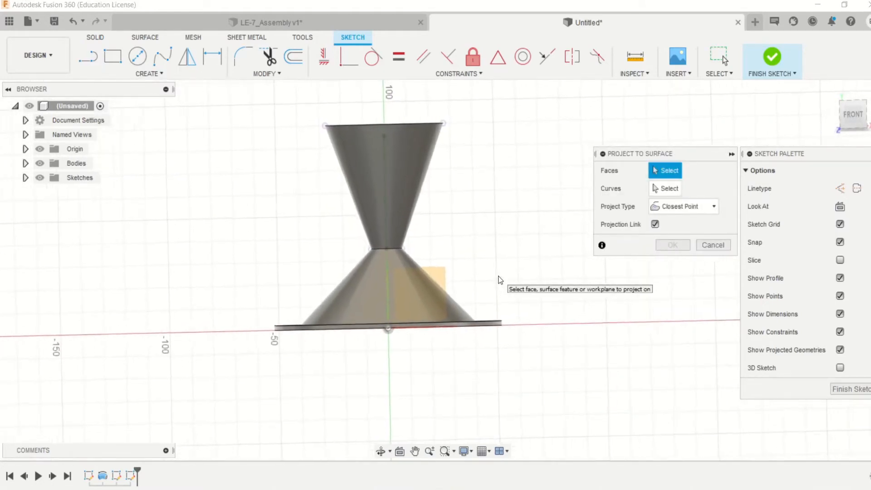
{"action": "middle_click_drag", "start_coordinate": [498, 276], "coordinate": [497, 347], "text": "shift"}
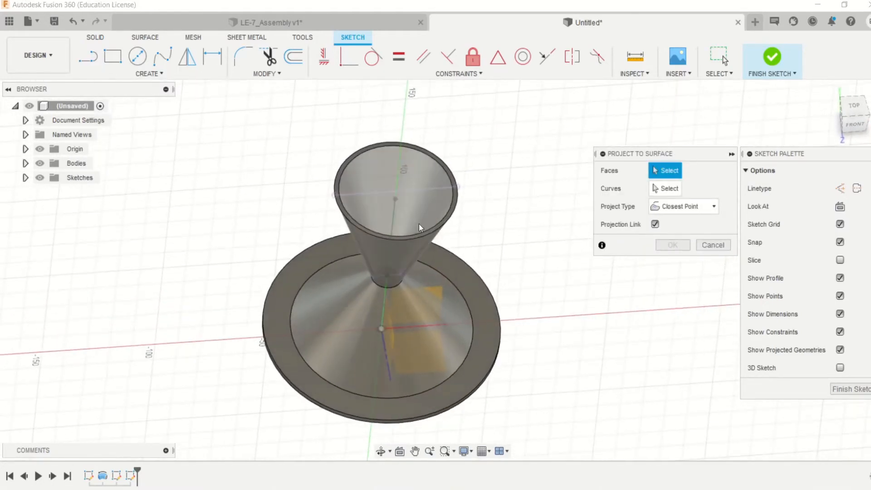
{"action": "left_click", "coordinate": [415, 254]}
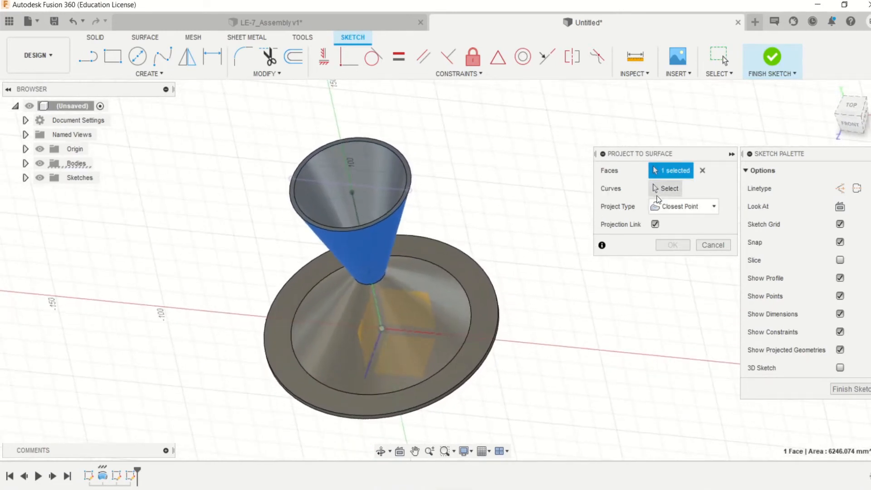
{"action": "left_click", "coordinate": [668, 189]}
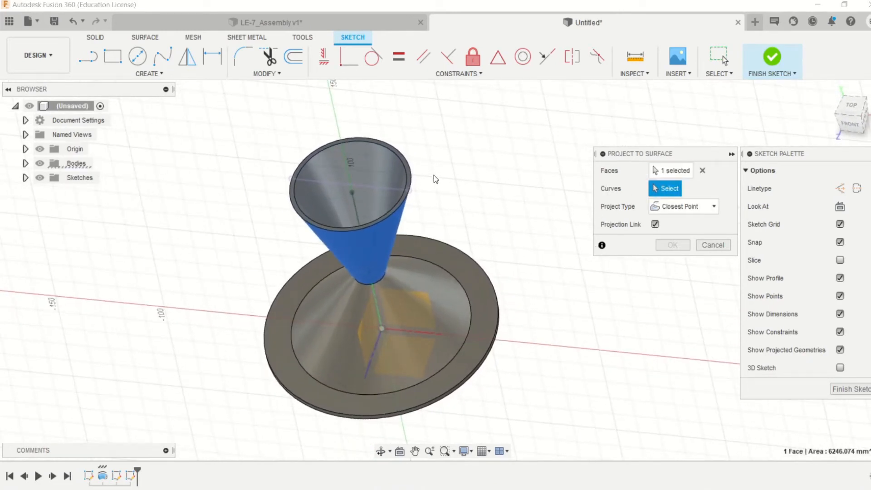
{"action": "left_click", "coordinate": [358, 208]}
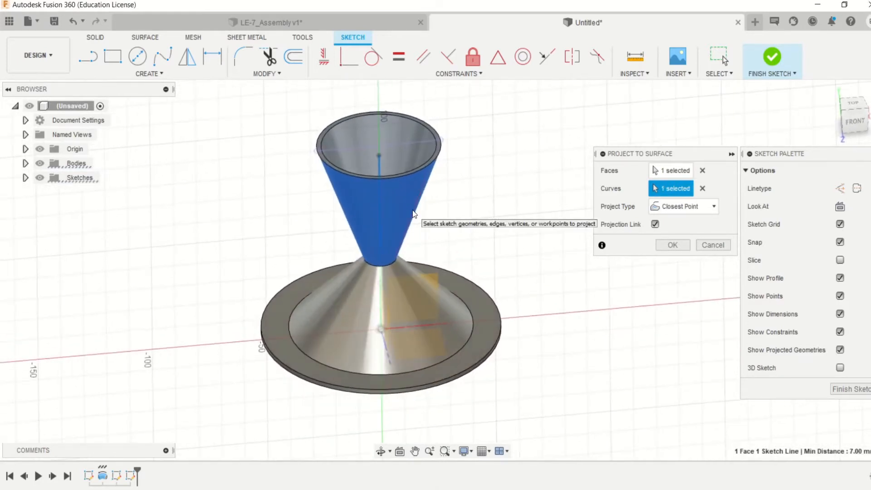
- Project the axis line onto the cone with Along Vector, using the front plane as direction, and finish the sketch
{"action": "left_click", "coordinate": [708, 207]}
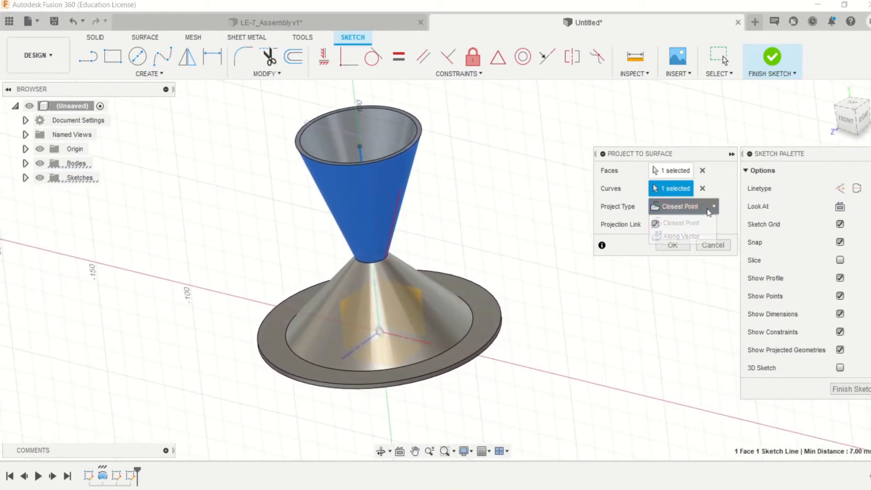
{"action": "left_click", "coordinate": [674, 232]}
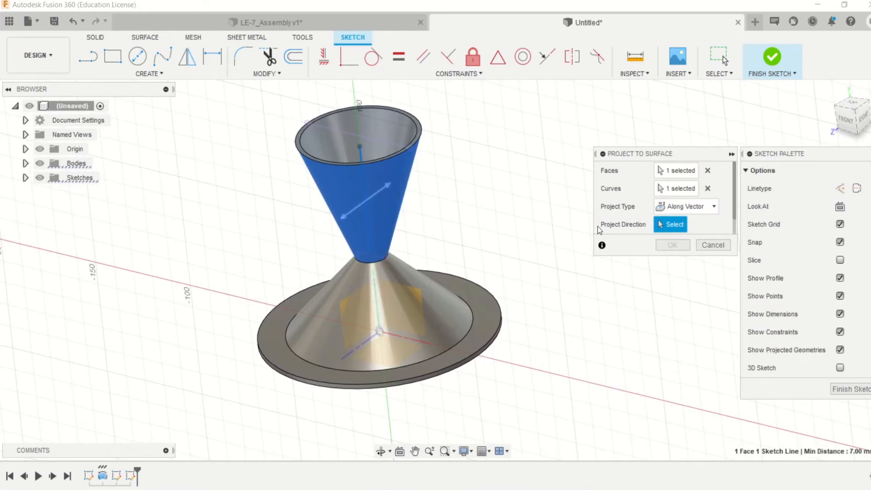
{"action": "left_click", "coordinate": [417, 300]}
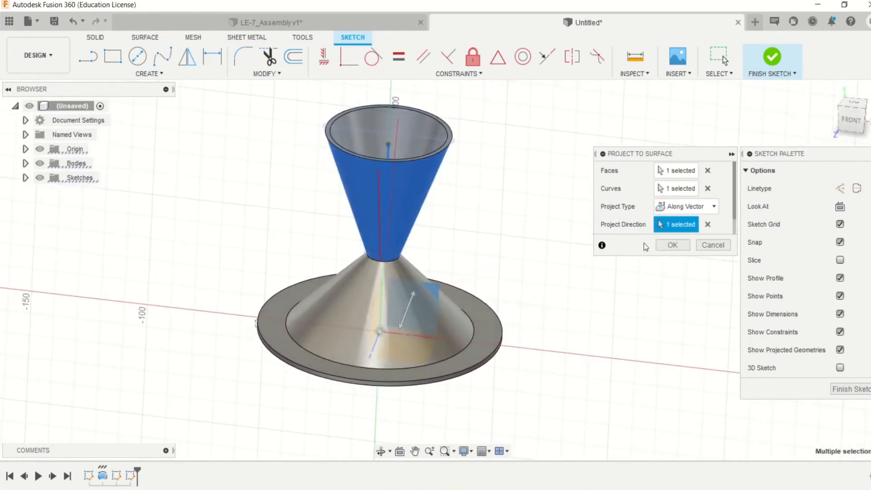
{"action": "left_click", "coordinate": [673, 245]}
{"action": "scroll", "coordinate": [545, 247], "scroll_direction": "up", "scroll_amount": 2}
{"action": "middle_click_drag", "start_coordinate": [545, 243], "coordinate": [539, 243], "text": "shift"}
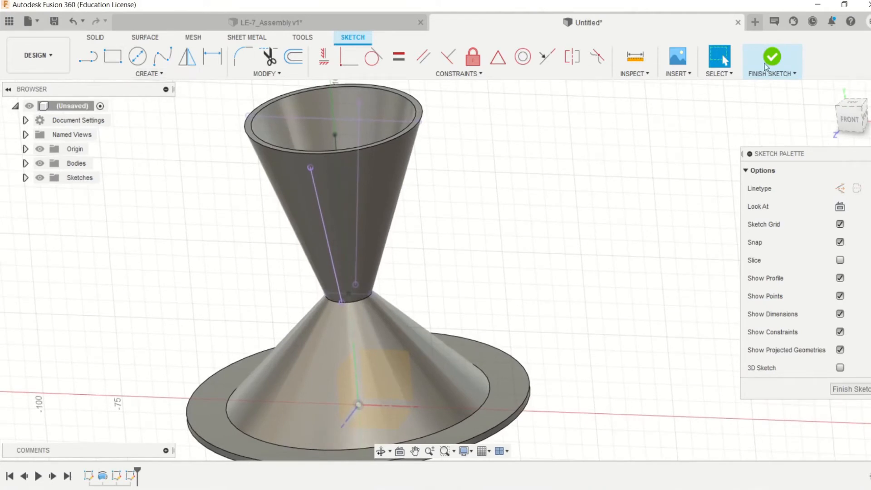
{"action": "left_click", "coordinate": [775, 58]}
{"action": "left_click", "coordinate": [142, 75]}
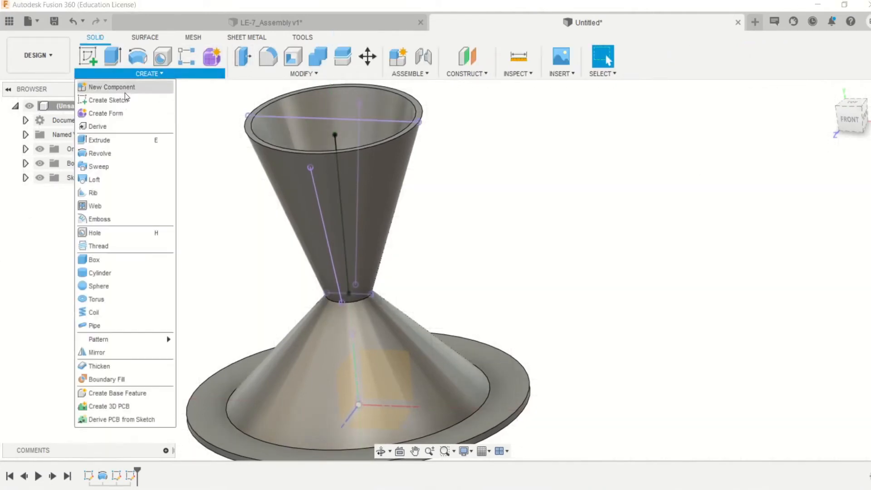
{"action": "left_click", "coordinate": [96, 326]}
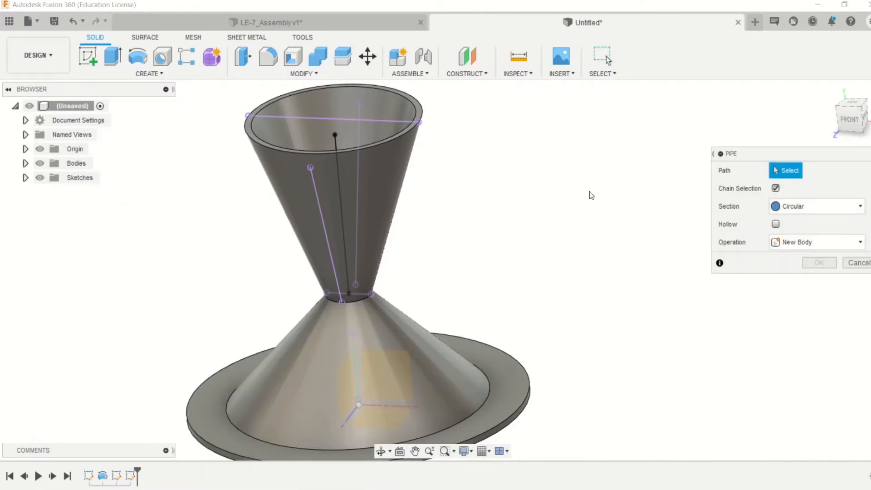
{"action": "left_click", "coordinate": [326, 239]}
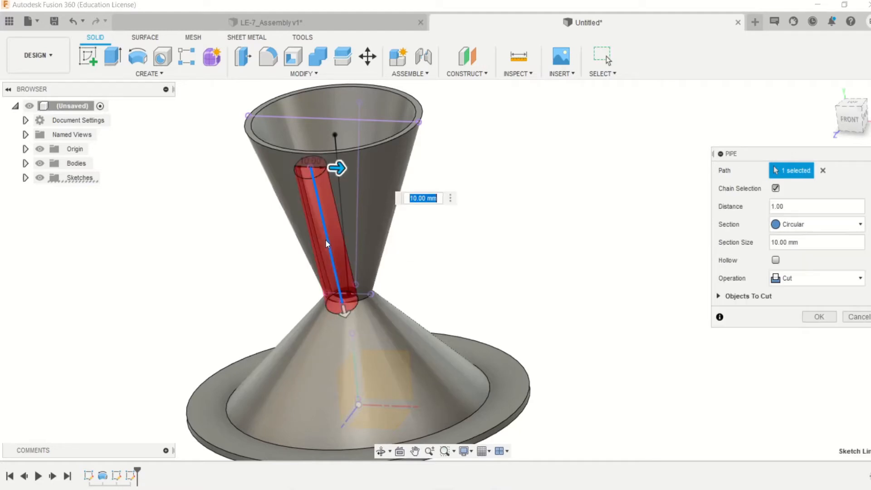
{"action": "left_click", "coordinate": [859, 317]}
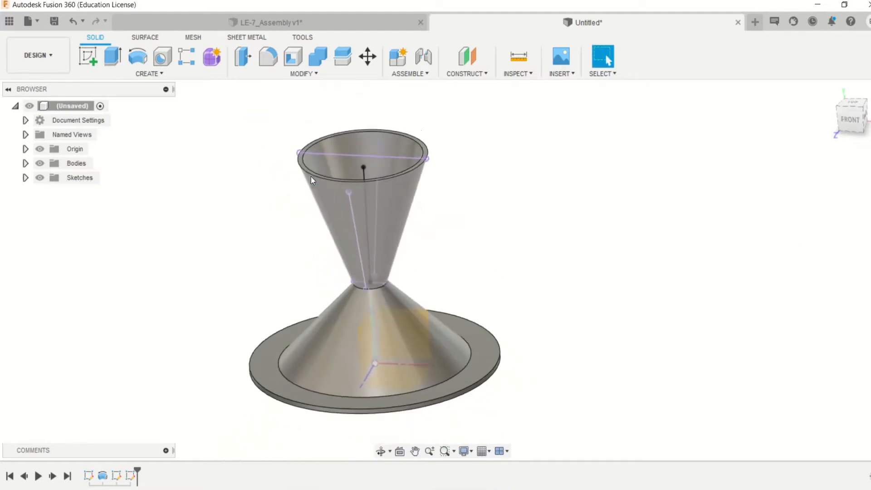
- Start another sketch on the front plane and project the whole nozzle body into it
{"action": "scroll", "coordinate": [326, 212], "scroll_direction": "up", "scroll_amount": 3}
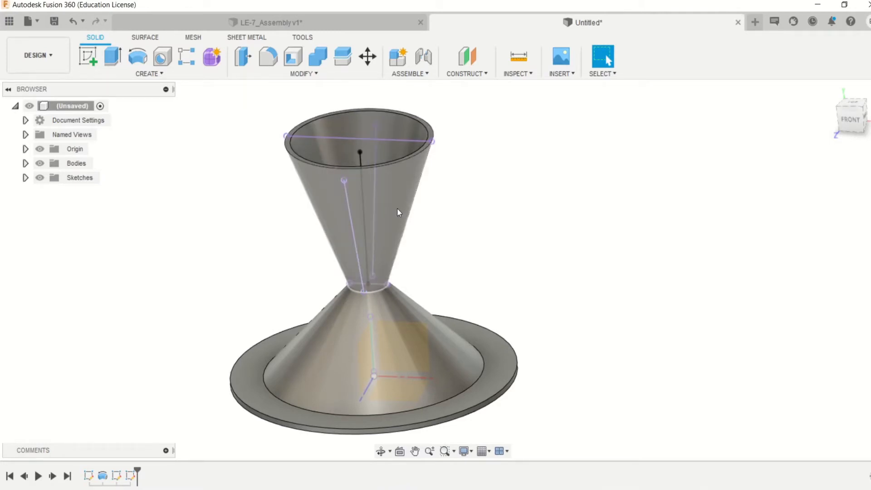
{"action": "left_click", "coordinate": [424, 326]}
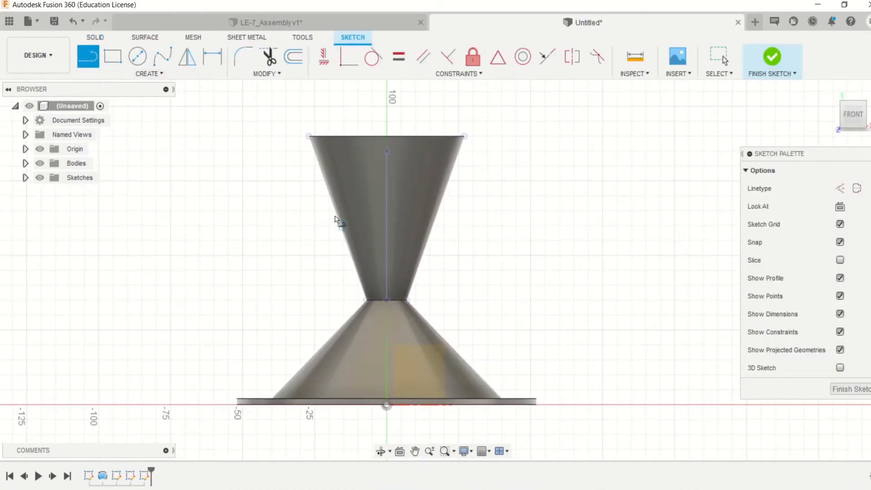
{"action": "left_click", "coordinate": [161, 74]}
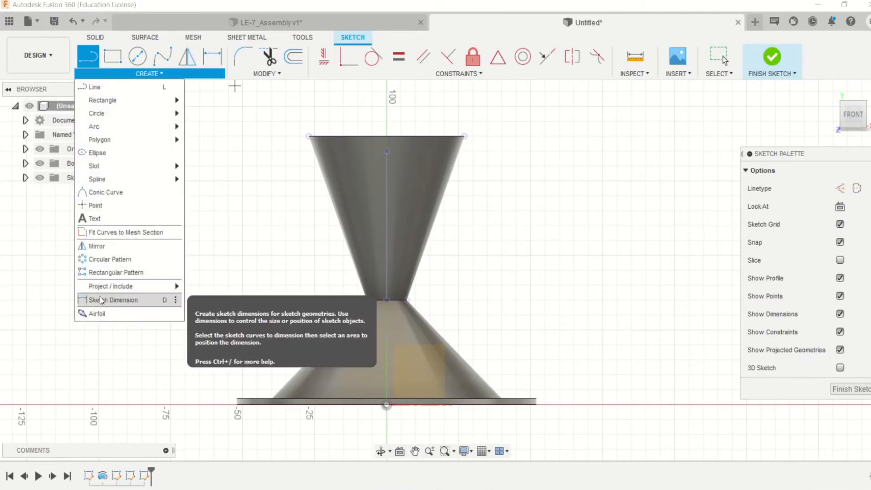
{"action": "mouse_move", "coordinate": [137, 286]}
{"action": "left_click", "coordinate": [200, 288]}
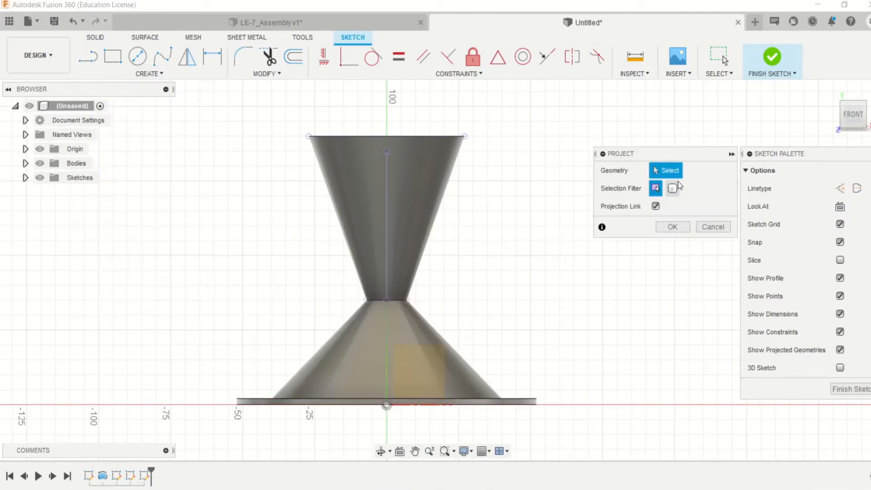
{"action": "left_click", "coordinate": [672, 188]}
{"action": "left_click", "coordinate": [399, 351]}
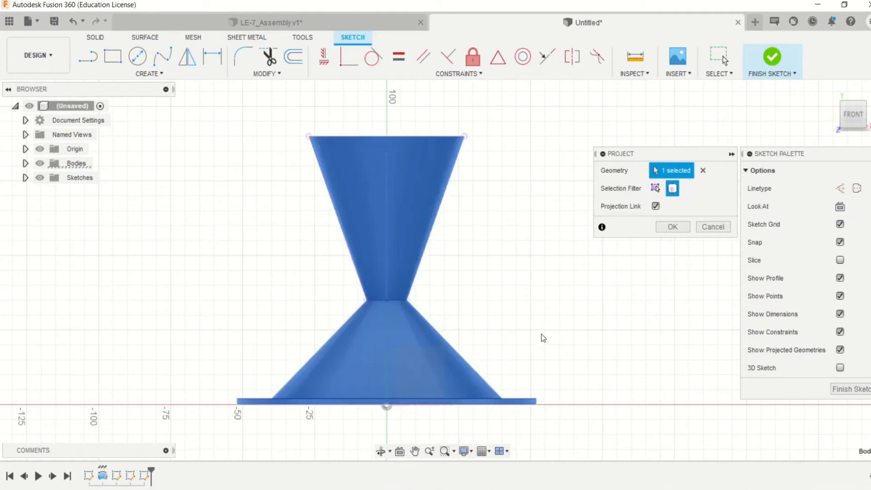
{"action": "left_click", "coordinate": [672, 227]}
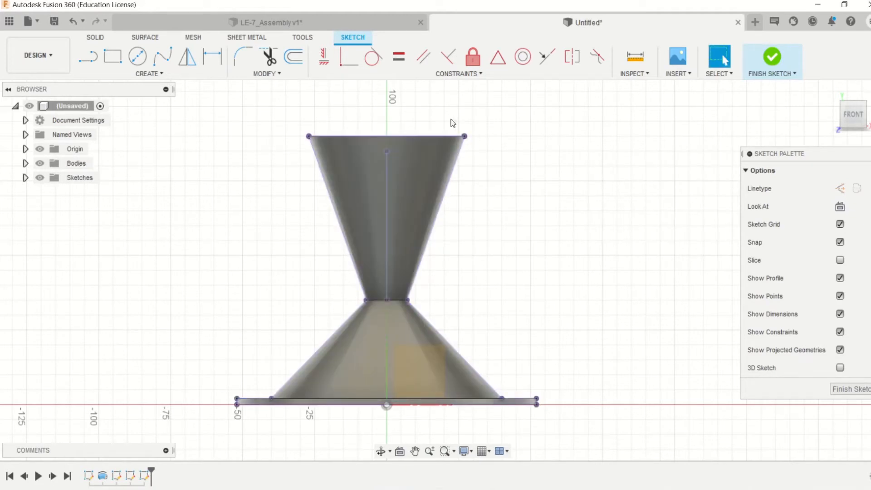
{"action": "left_click", "coordinate": [142, 63]}
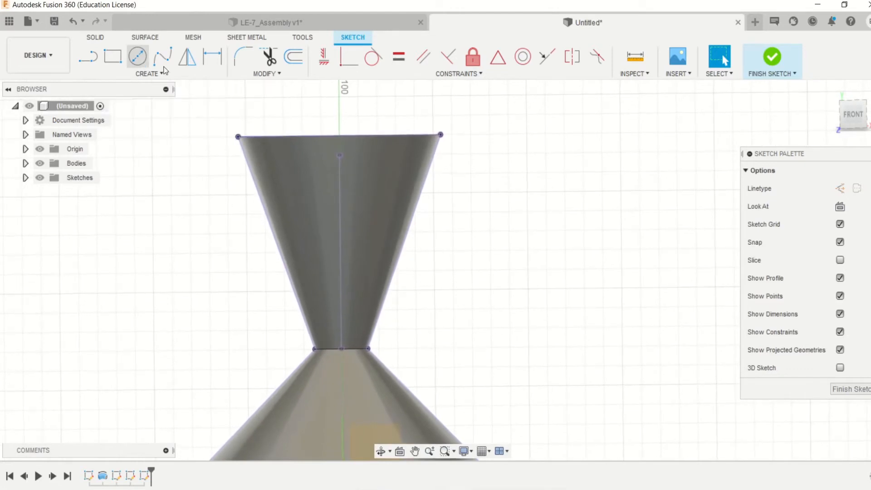
{"action": "left_click", "coordinate": [856, 119]}
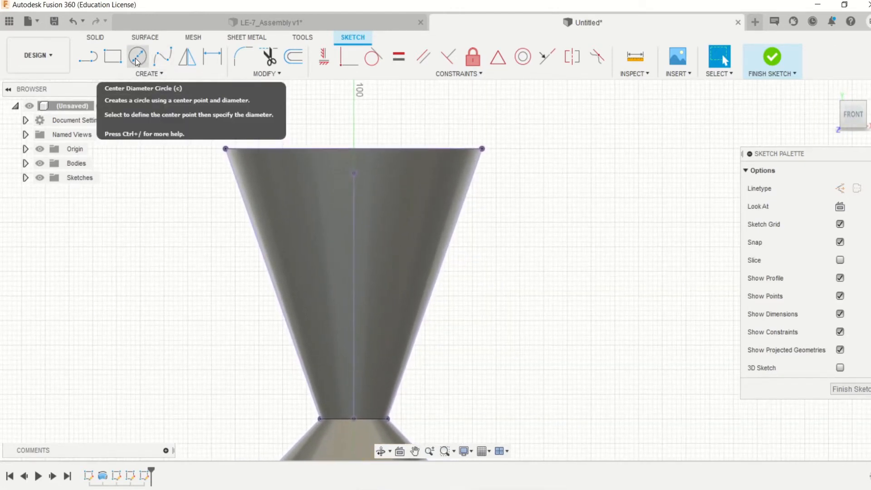
{"action": "left_click", "coordinate": [137, 58]}
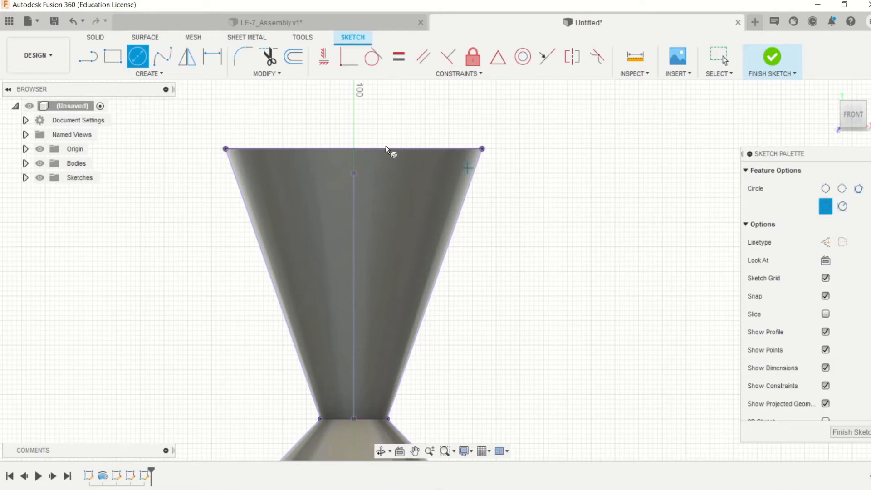
- Draw a 2 mm line outward from the upper right corner of the nozzle outline and make it horizontal
{"action": "left_click", "coordinate": [99, 57]}
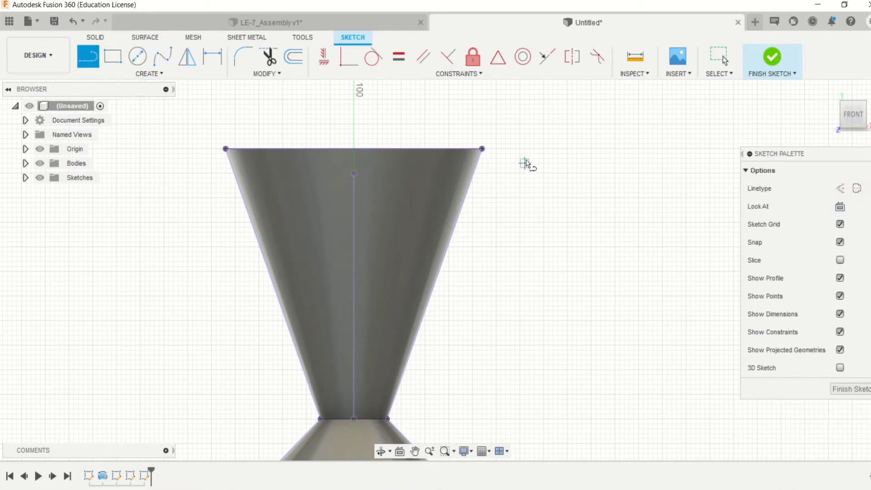
{"action": "left_click", "coordinate": [488, 149]}
{"action": "type", "text": "2"}
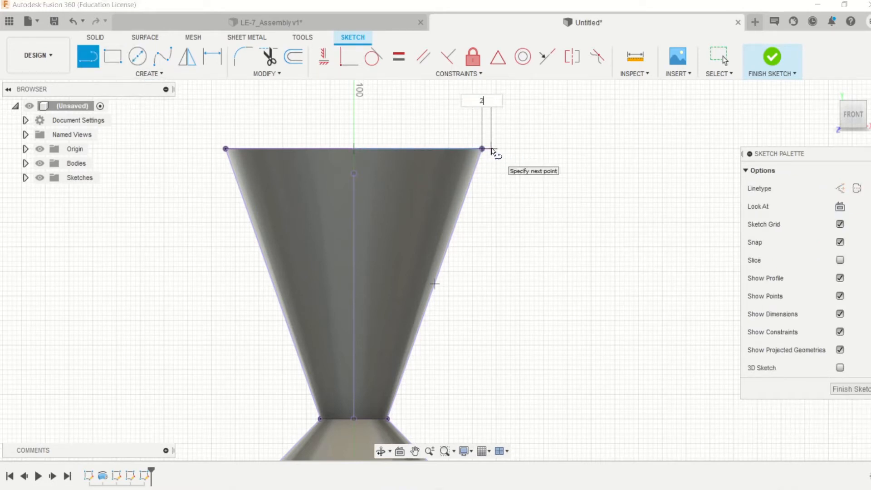
{"action": "key", "text": "Return"}
{"action": "key", "text": "Escape"}
{"action": "scroll", "coordinate": [492, 149], "scroll_direction": "up", "scroll_amount": 3}
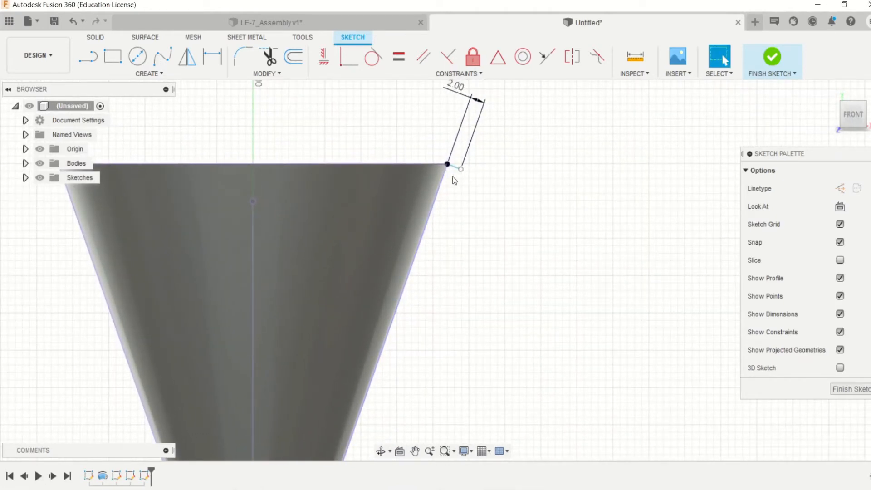
{"action": "left_click", "coordinate": [324, 57]}
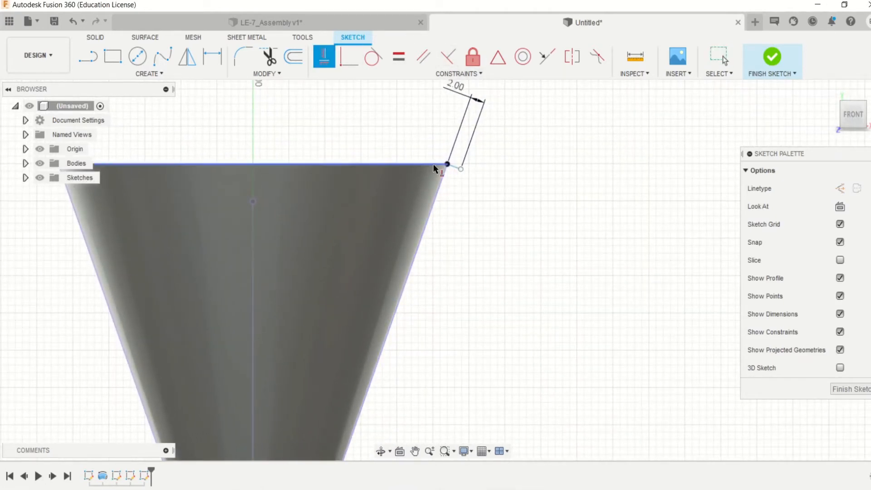
{"action": "left_click", "coordinate": [454, 169]}
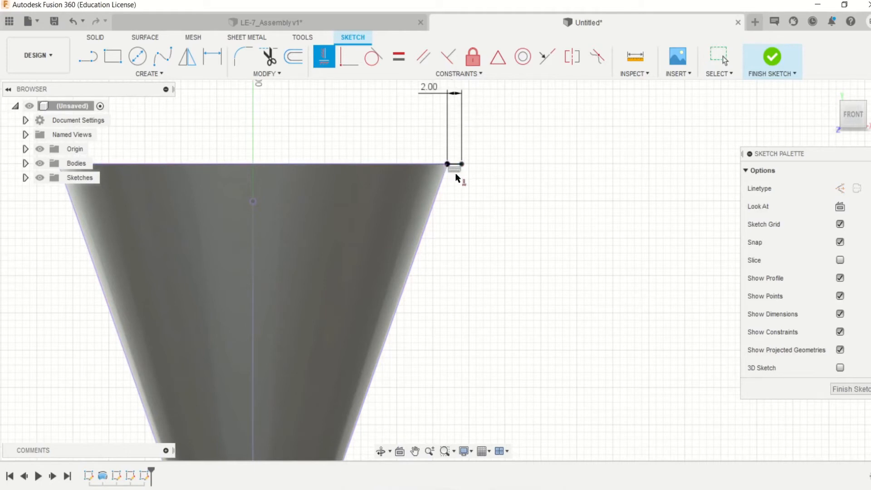
- Draw a 2 mm horizontal line outward from the right corner of the nozzle throat
{"action": "left_click", "coordinate": [88, 57]}
{"action": "scroll", "coordinate": [467, 184], "scroll_direction": "down", "scroll_amount": 4}
{"action": "scroll", "coordinate": [381, 281], "scroll_direction": "up", "scroll_amount": 3}
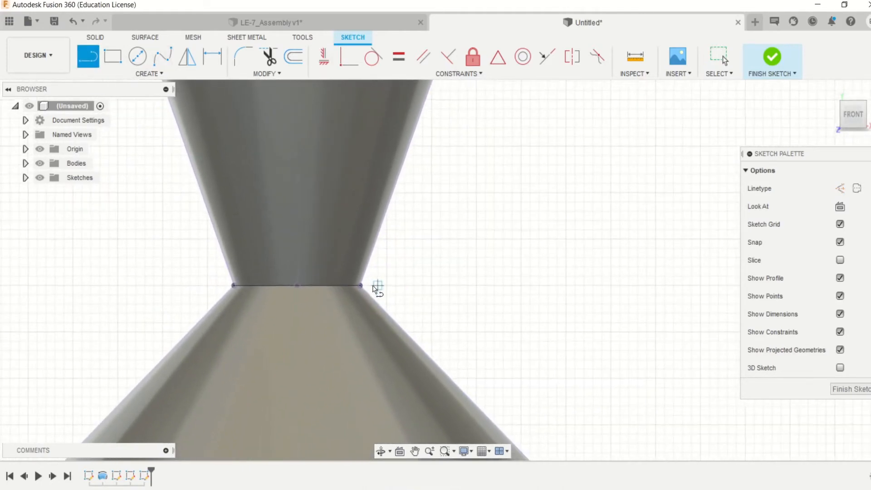
{"action": "left_click", "coordinate": [362, 285]}
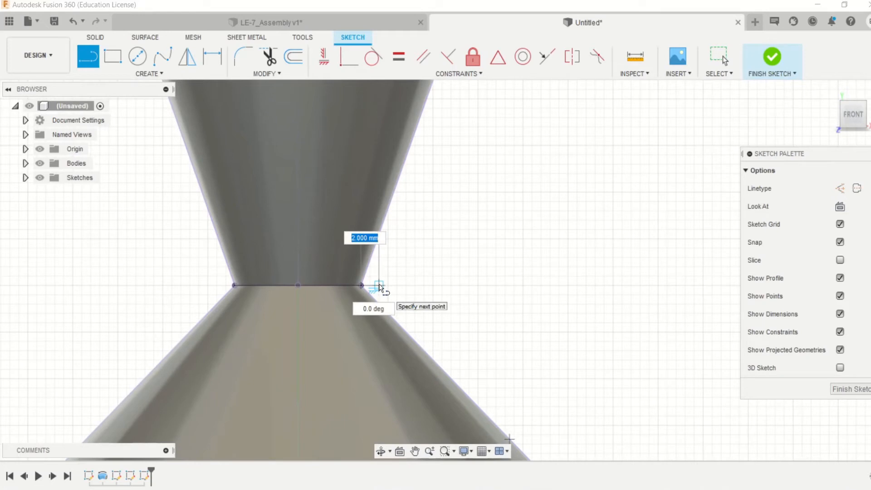
{"action": "type", "text": "2"}
{"action": "key", "text": "Return"}
{"action": "key", "text": "Escape"}
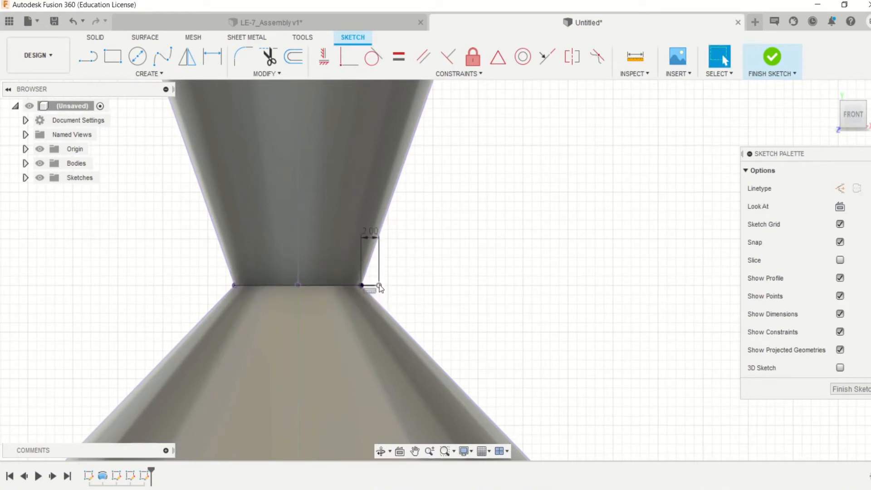
- Draw a 2 mm line outward along the flange's top edge from the lower cone's right base corner
{"action": "scroll", "coordinate": [380, 287], "scroll_direction": "down", "scroll_amount": 6}
{"action": "key", "text": "l"}
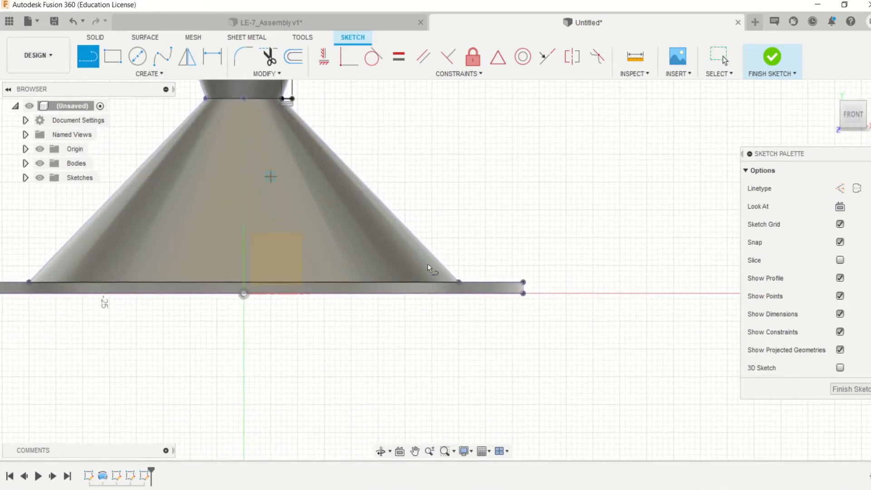
{"action": "scroll", "coordinate": [454, 291], "scroll_direction": "up", "scroll_amount": 2}
{"action": "left_click", "coordinate": [468, 312]}
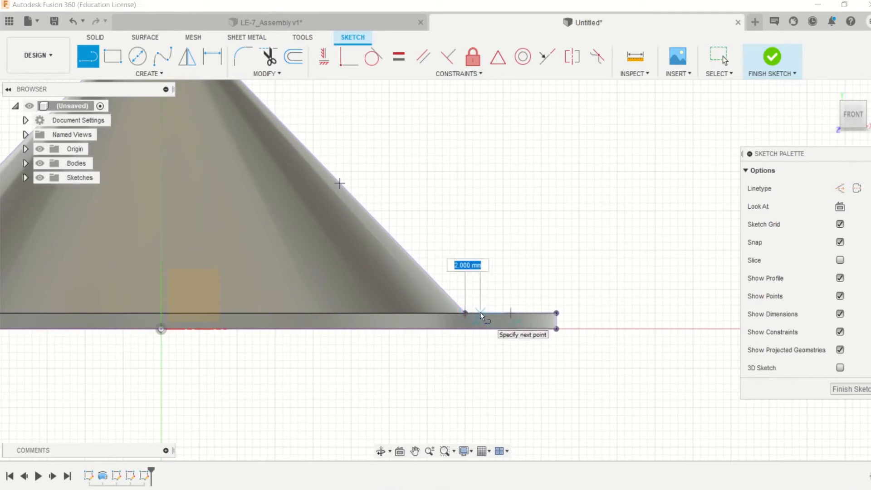
{"action": "type", "text": "2"}
{"action": "key", "text": "Return"}
{"action": "key", "text": "Escape"}
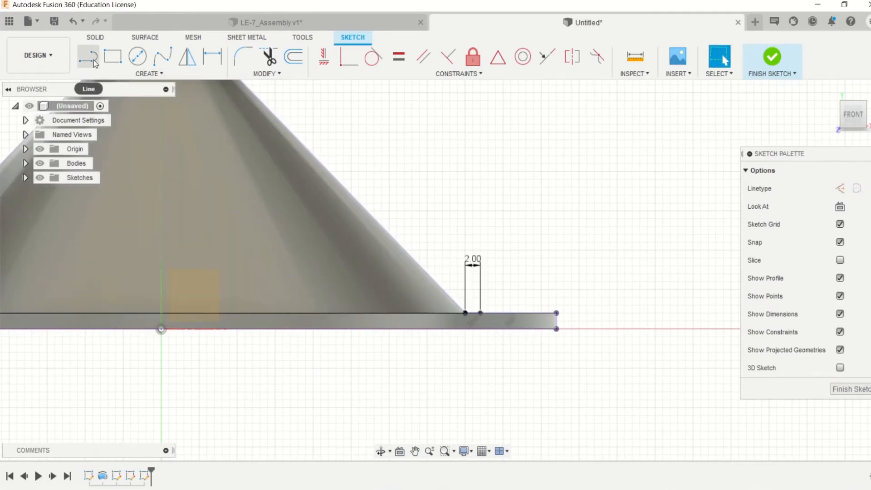
- Connect the outer ends of the three 2 mm lines with straight lines from the flange through the throat to the nozzle's upper edge
{"action": "key", "text": "l"}
{"action": "left_click", "coordinate": [483, 315]}
{"action": "scroll", "coordinate": [484, 314], "scroll_direction": "down", "scroll_amount": 1}
{"action": "middle_click_drag", "start_coordinate": [486, 269], "coordinate": [489, 323]}
{"action": "scroll", "coordinate": [489, 317], "scroll_direction": "down", "scroll_amount": 2}
{"action": "middle_click_drag", "start_coordinate": [481, 204], "coordinate": [477, 329]}
{"action": "left_click", "coordinate": [271, 283]}
{"action": "middle_click_drag", "start_coordinate": [291, 275], "coordinate": [292, 299]}
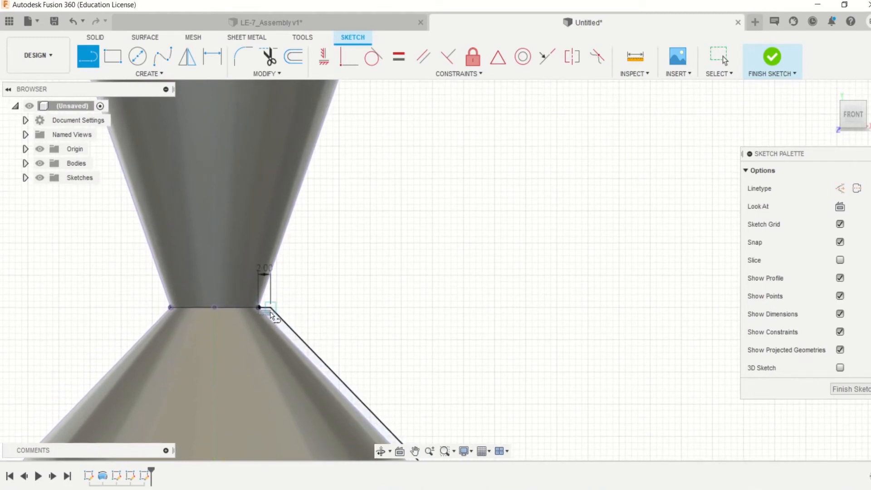
{"action": "left_click", "coordinate": [272, 307]}
{"action": "middle_click_drag", "start_coordinate": [330, 177], "coordinate": [261, 402]}
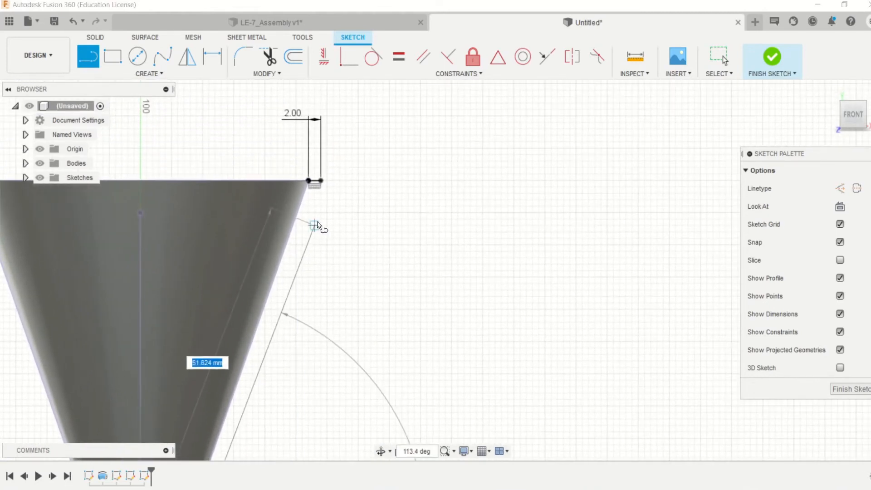
{"action": "left_click", "coordinate": [323, 180]}
{"action": "scroll", "coordinate": [346, 199], "scroll_direction": "down", "scroll_amount": 2}
{"action": "middle_click_drag", "start_coordinate": [346, 199], "coordinate": [418, 96]}
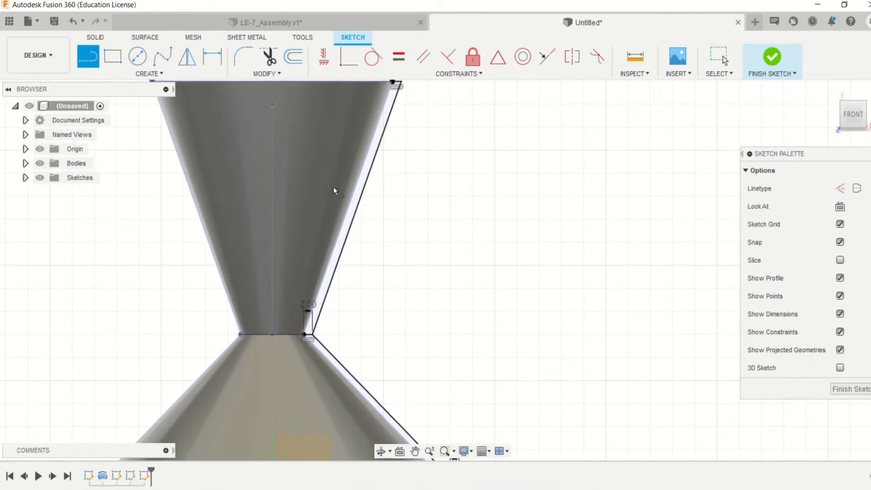
- Draw a 10 mm diameter circle outside the nozzle on its right side, level with the throat
{"action": "left_click", "coordinate": [138, 56]}
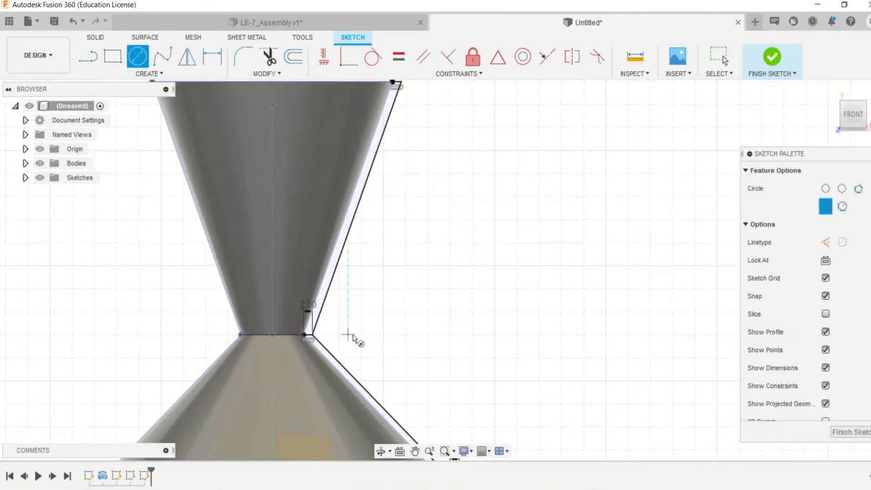
{"action": "left_click", "coordinate": [428, 335]}
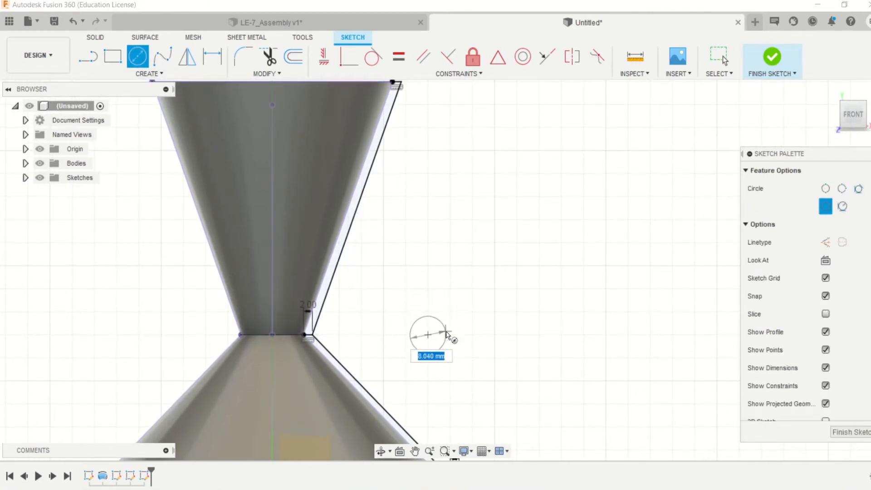
{"action": "key", "text": "Return"}
{"action": "key", "text": "Escape"}
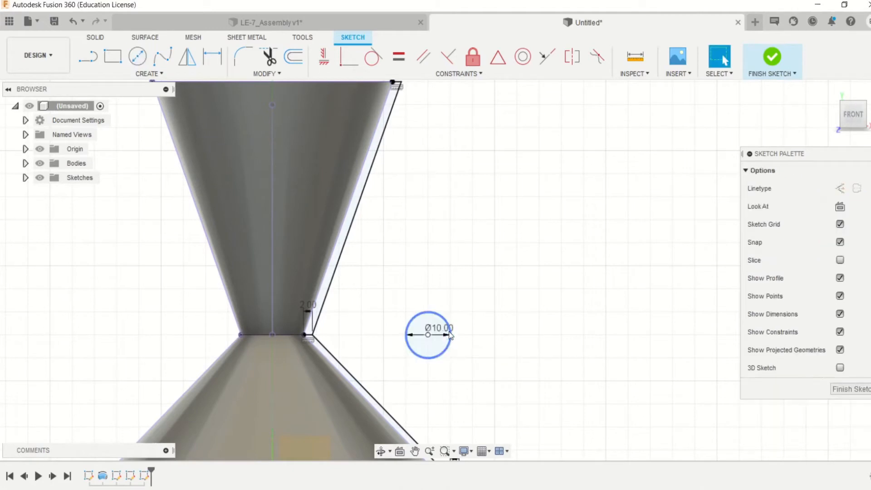
- Add a concentric 7 mm diameter circle inside the 10 mm circle
{"action": "left_click", "coordinate": [137, 57]}
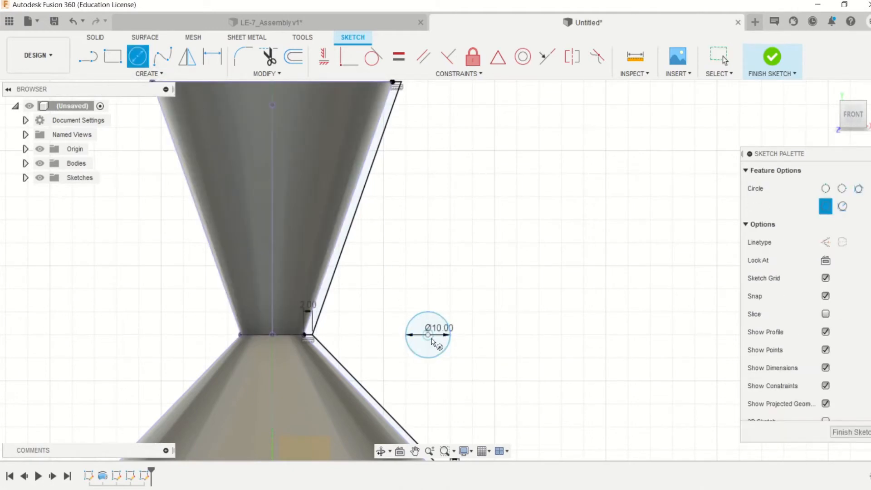
{"action": "left_click", "coordinate": [428, 335]}
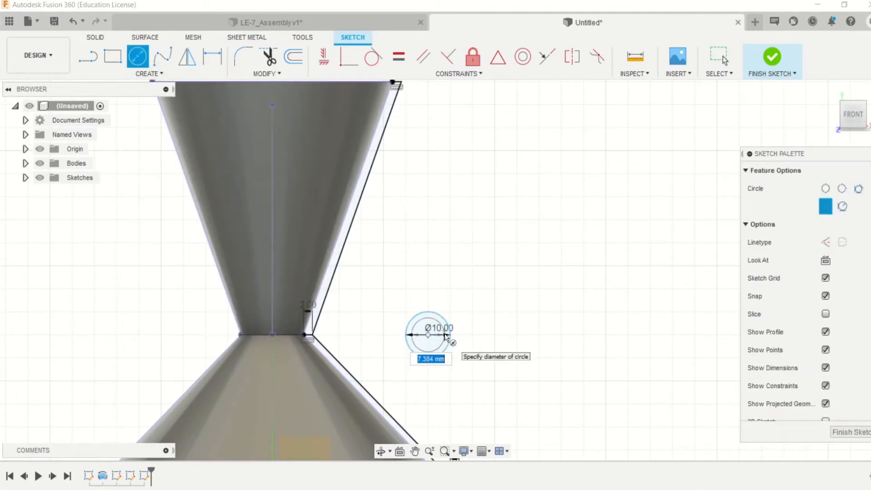
{"action": "left_click", "coordinate": [445, 338]}
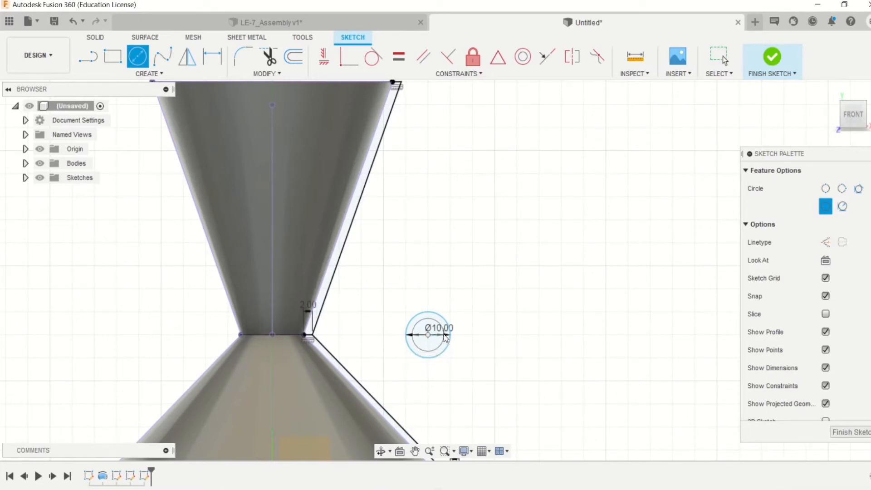
{"action": "key", "text": "Escape"}
- Dimension the circles' centre horizontally at 12 mm from the throat's midpoint on the nozzle axis
{"action": "left_click", "coordinate": [349, 58]}
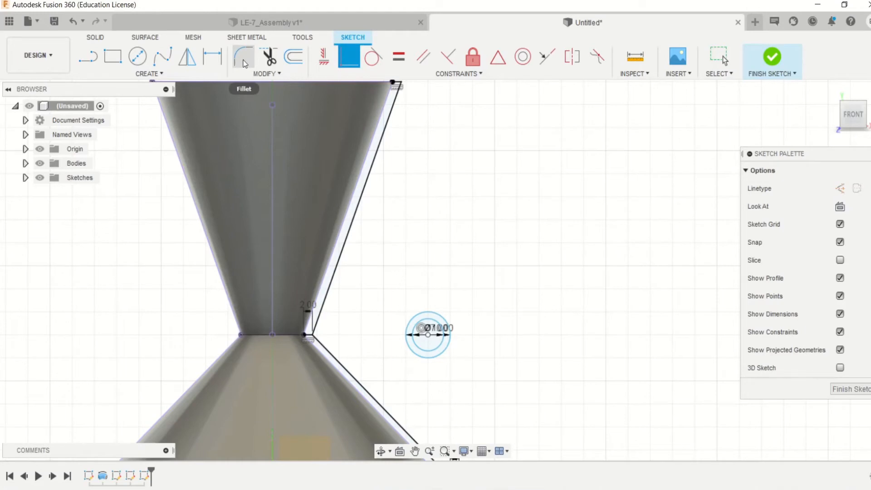
{"action": "left_click", "coordinate": [213, 56]}
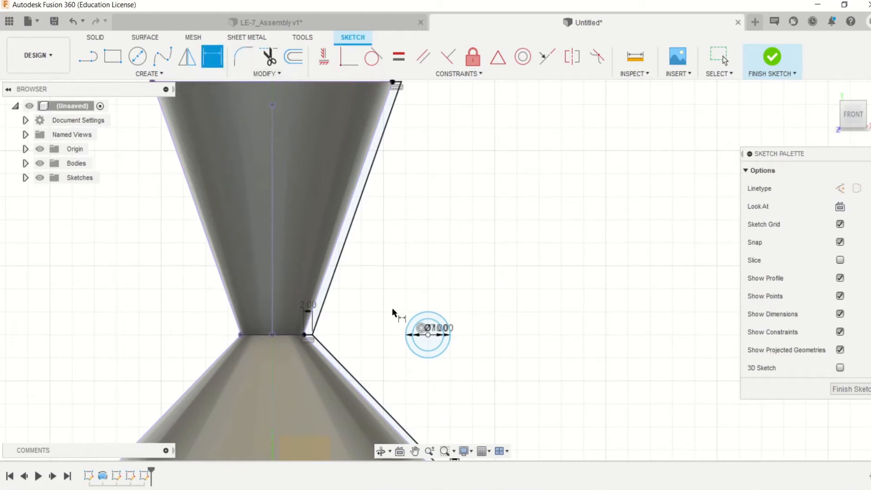
{"action": "left_click", "coordinate": [428, 335]}
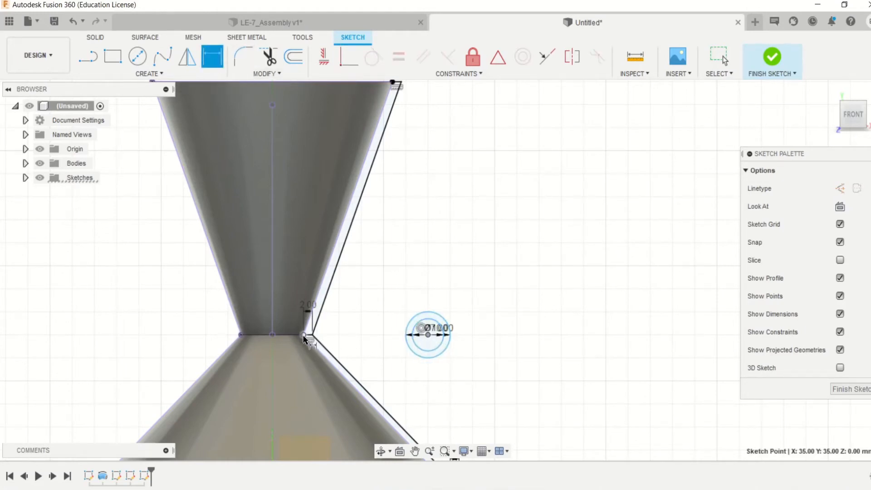
{"action": "left_click", "coordinate": [272, 335]}
{"action": "left_click", "coordinate": [388, 282]}
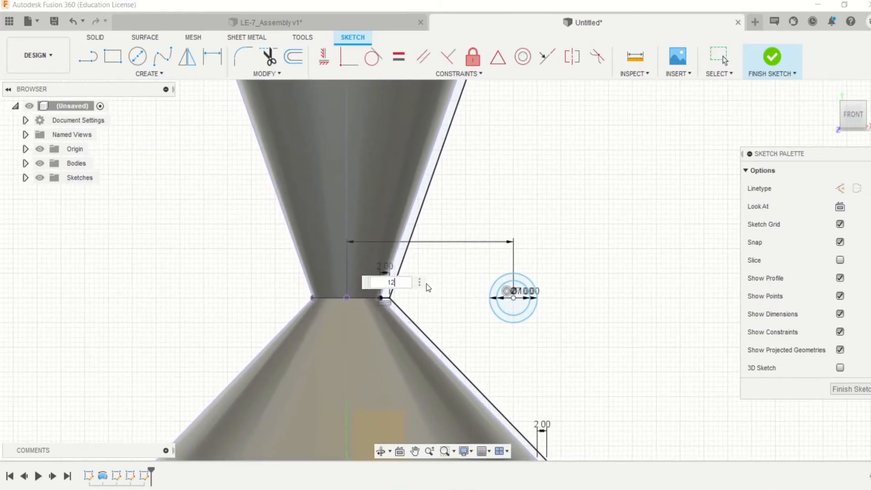
{"action": "key", "text": "Return"}
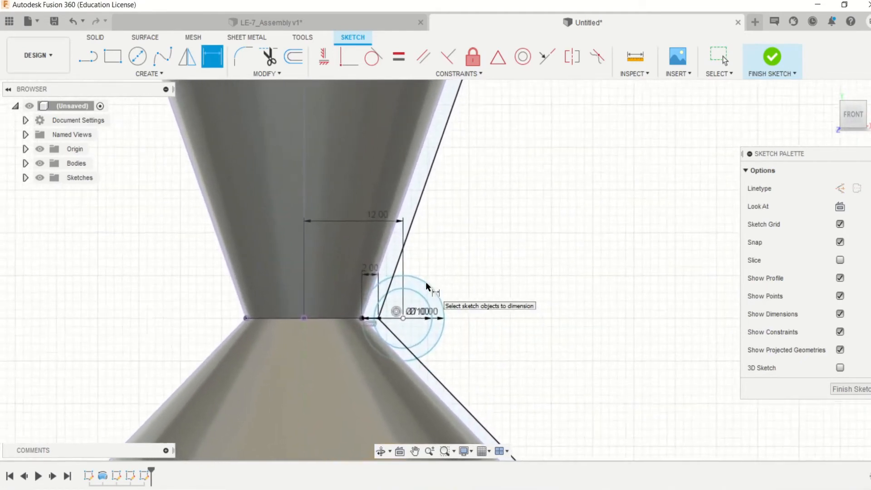
- Set the horizontal distance between the circles' centre and the nozzle axis to 10 mm
{"action": "scroll", "coordinate": [426, 282], "scroll_direction": "up", "scroll_amount": 3}
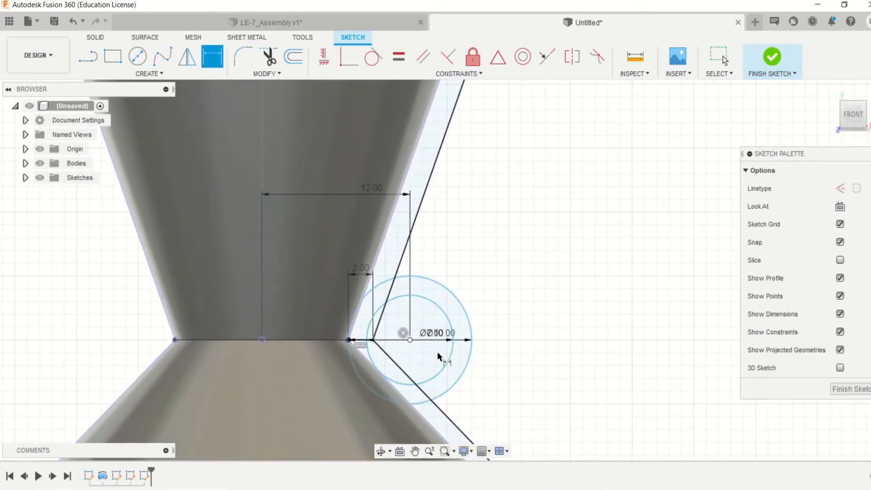
{"action": "scroll", "coordinate": [386, 278], "scroll_direction": "down", "scroll_amount": 2}
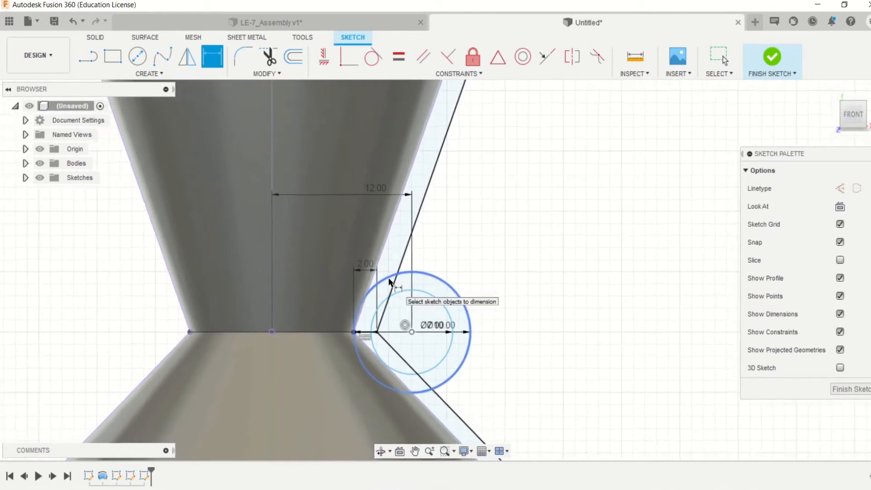
{"action": "scroll", "coordinate": [390, 306], "scroll_direction": "up", "scroll_amount": 2}
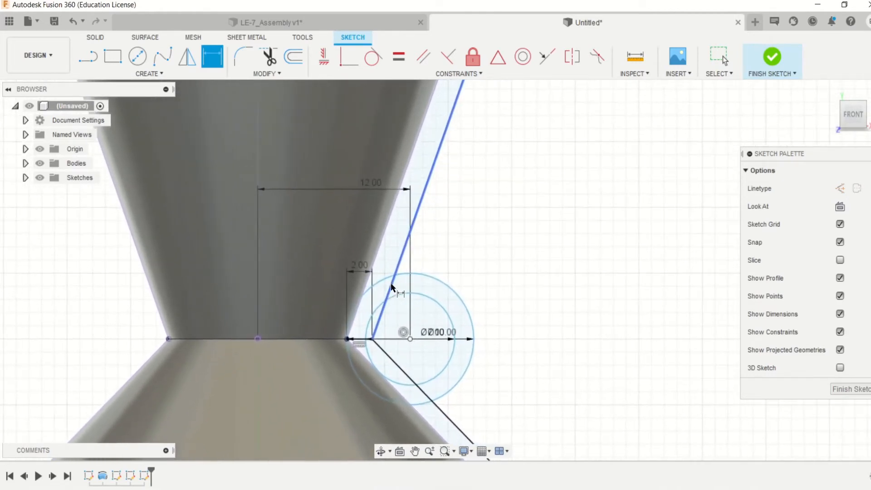
{"action": "double_click", "coordinate": [375, 182]}
{"action": "type", "text": "10"}
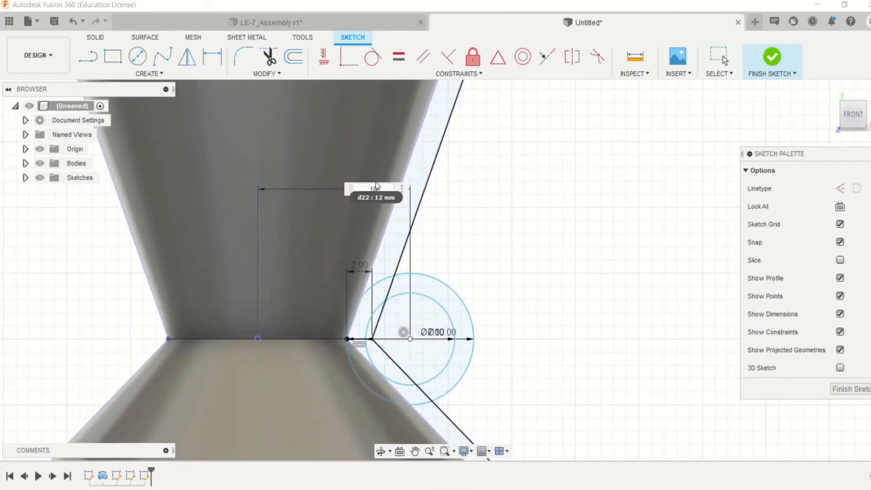
{"action": "key", "text": "Return"}
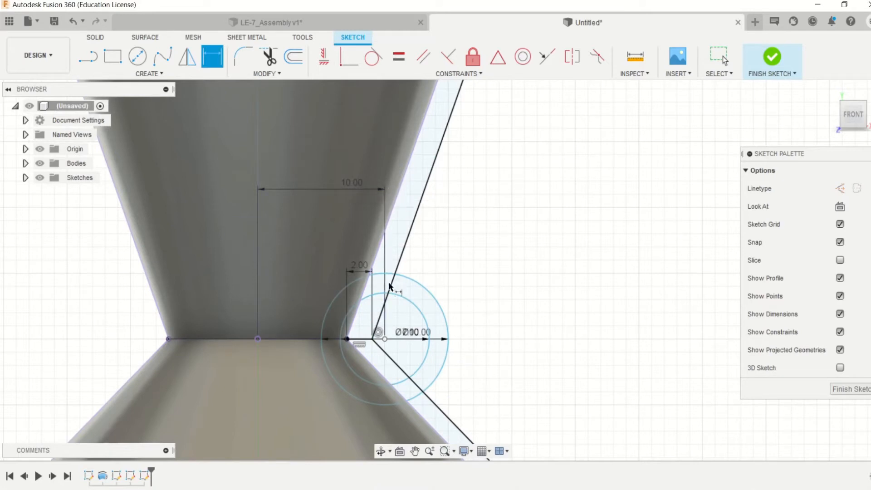
- Dimension the height of the circles' centre above the flange's bottom edge at 35 mm
{"action": "left_click", "coordinate": [384, 340]}
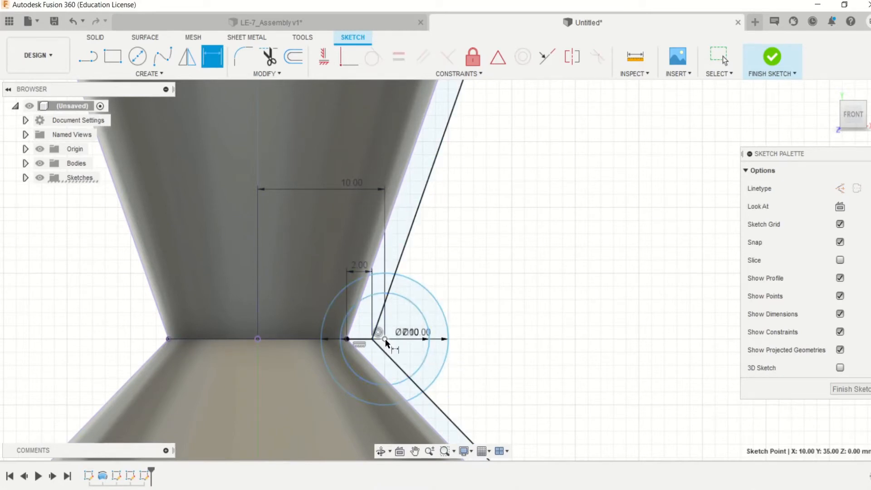
{"action": "scroll", "coordinate": [396, 394], "scroll_direction": "down", "scroll_amount": 2}
{"action": "middle_click_drag", "start_coordinate": [413, 435], "coordinate": [423, 302]}
{"action": "scroll", "coordinate": [423, 301], "scroll_direction": "down", "scroll_amount": 2}
{"action": "middle_click_drag", "start_coordinate": [425, 453], "coordinate": [432, 303]}
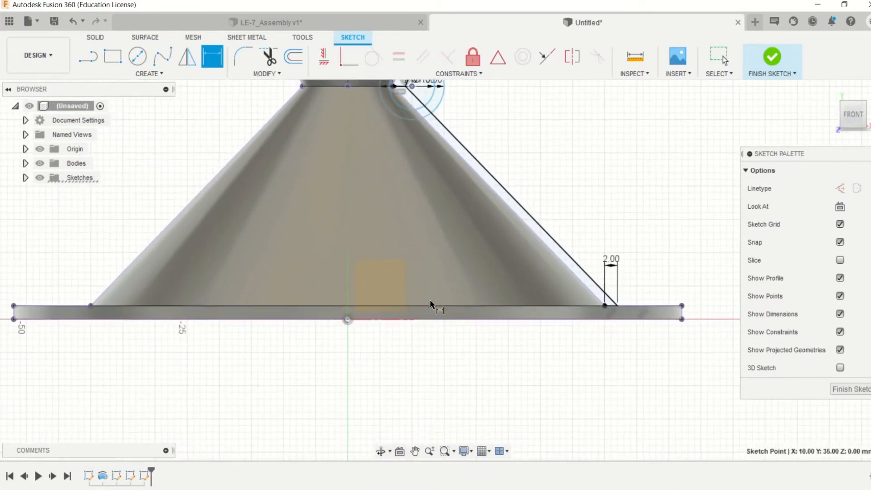
{"action": "left_click", "coordinate": [362, 320]}
{"action": "scroll", "coordinate": [542, 256], "scroll_direction": "down", "scroll_amount": 2}
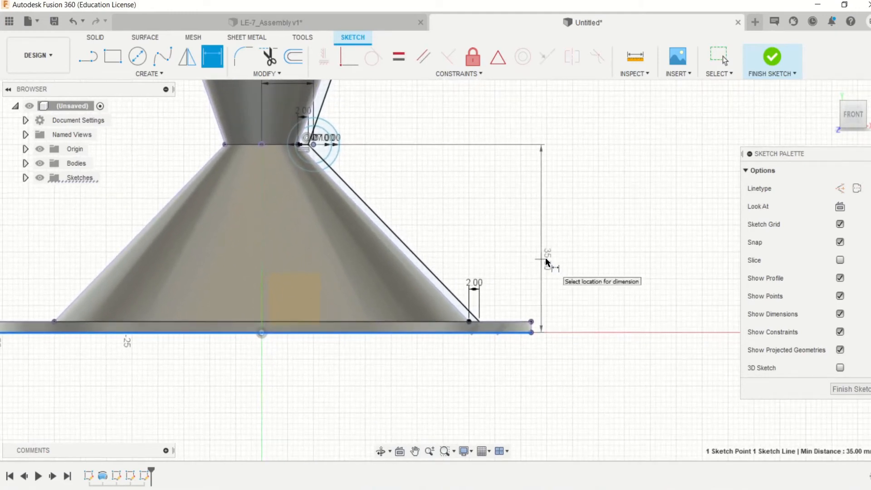
{"action": "left_click", "coordinate": [561, 258]}
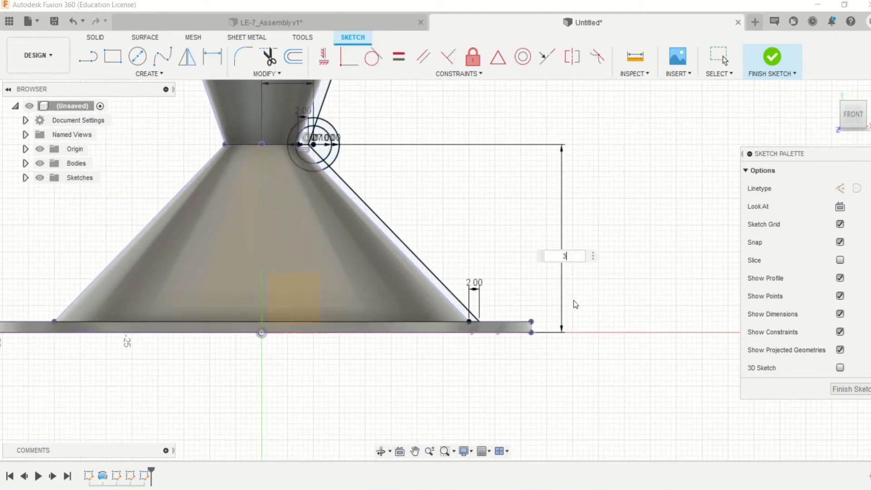
{"action": "key", "text": "Return"}
{"action": "scroll", "coordinate": [574, 301], "scroll_direction": "up", "scroll_amount": 2}
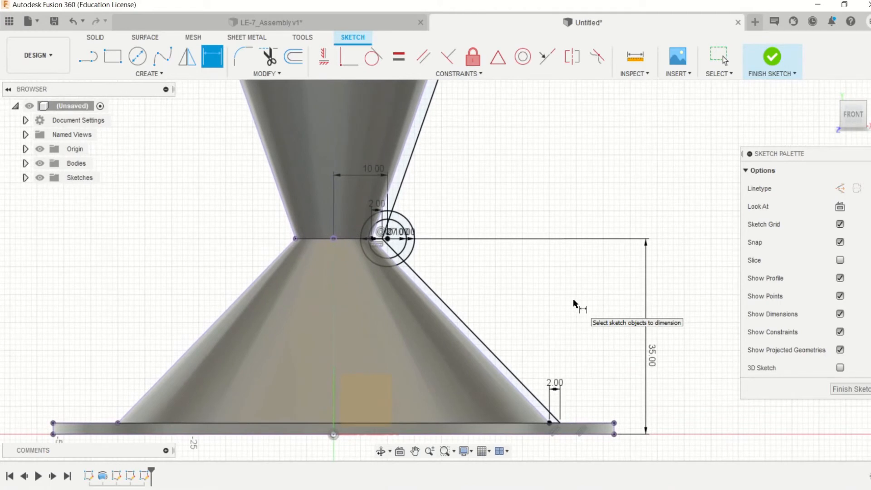
{"action": "scroll", "coordinate": [573, 300], "scroll_direction": "up", "scroll_amount": 2}
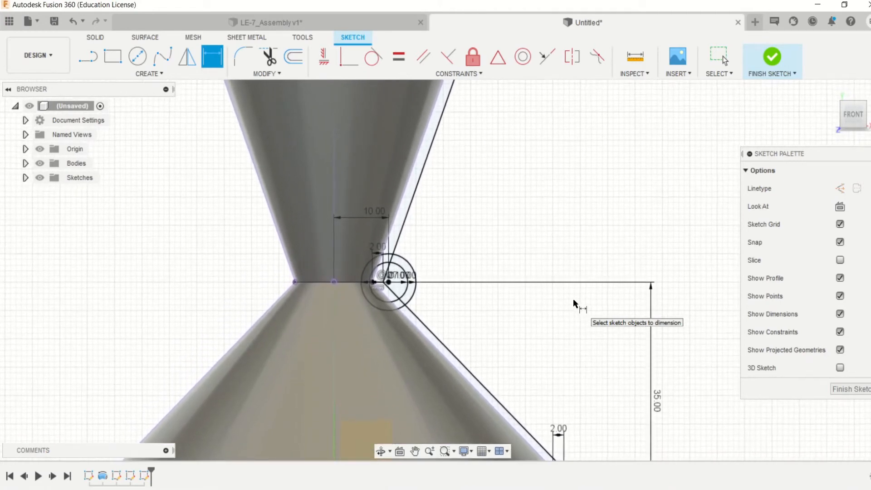
{"action": "scroll", "coordinate": [573, 299], "scroll_direction": "left", "scroll_amount": 2}
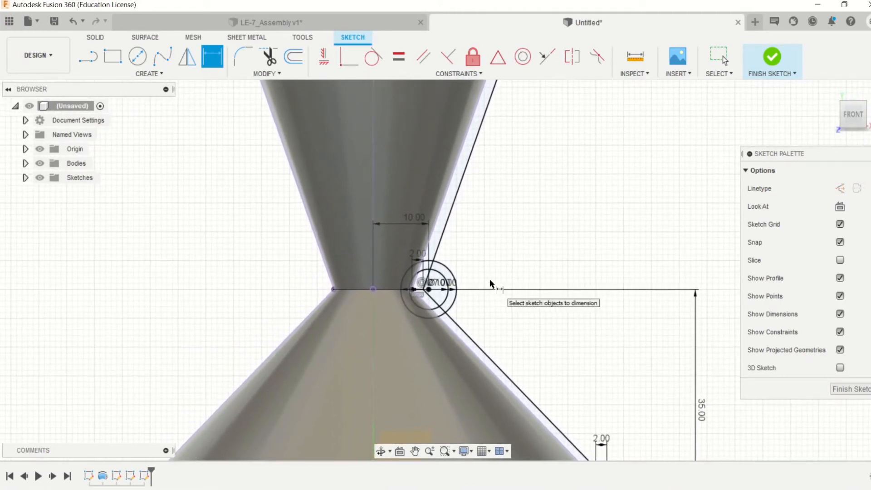
{"action": "scroll", "coordinate": [490, 284], "scroll_direction": "down", "scroll_amount": 3}
{"action": "scroll", "coordinate": [490, 283], "scroll_direction": "down", "scroll_amount": 2}
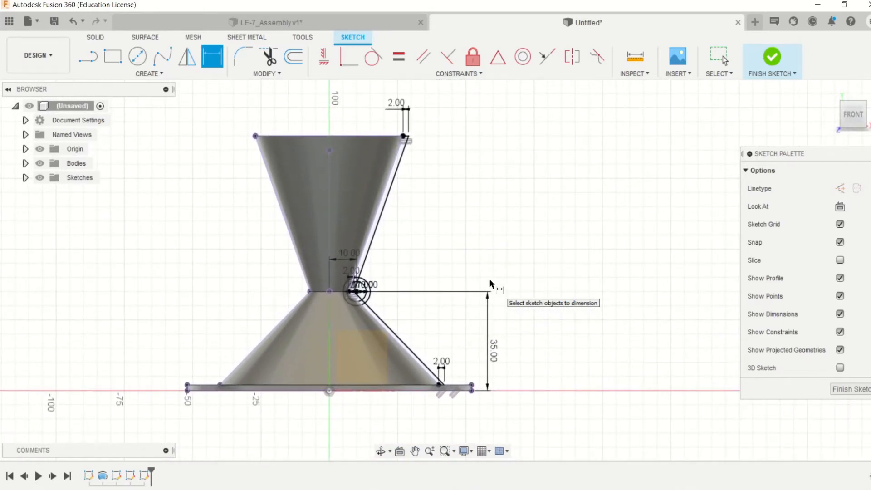
{"action": "scroll", "coordinate": [490, 284], "scroll_direction": "up", "scroll_amount": 2}
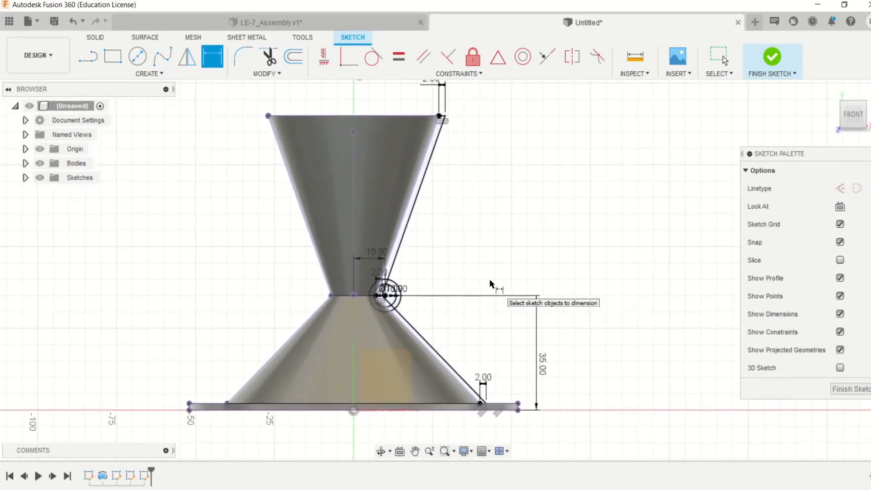
{"action": "scroll", "coordinate": [399, 306], "scroll_direction": "up", "scroll_amount": 4}
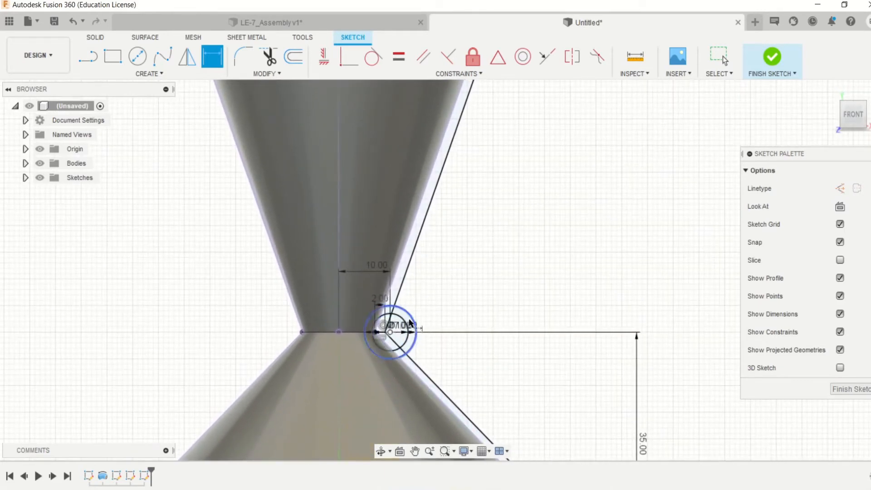
- Draw a 10 mm diameter circle just outside the nozzle wall's upper rim
{"action": "scroll", "coordinate": [387, 332], "scroll_direction": "down", "scroll_amount": 1}
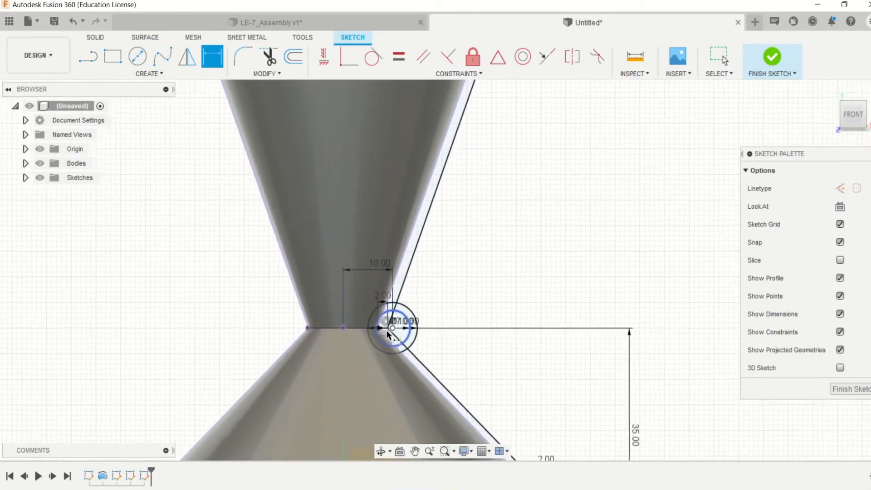
{"action": "scroll", "coordinate": [387, 334], "scroll_direction": "down", "scroll_amount": 2}
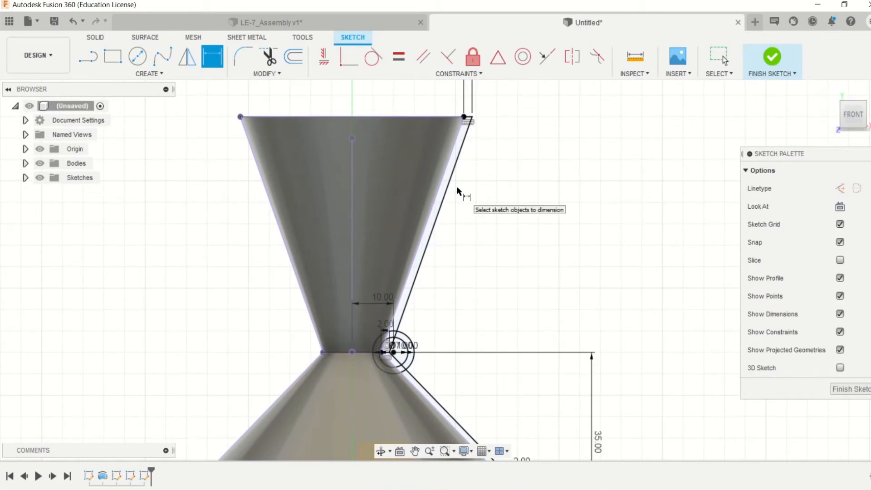
{"action": "scroll", "coordinate": [459, 191], "scroll_direction": "up", "scroll_amount": 1}
{"action": "middle_click_drag", "start_coordinate": [458, 191], "coordinate": [427, 218]}
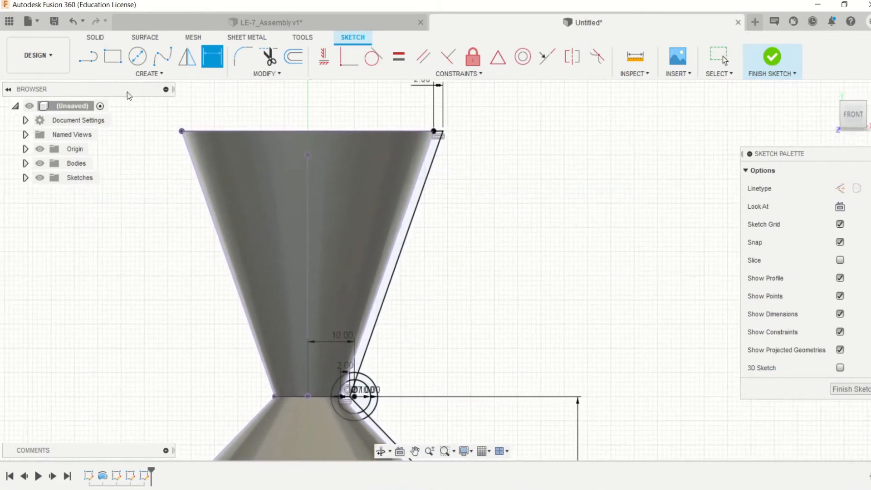
{"action": "left_click", "coordinate": [138, 58]}
{"action": "scroll", "coordinate": [443, 152], "scroll_direction": "up", "scroll_amount": 3}
{"action": "scroll", "coordinate": [442, 151], "scroll_direction": "up", "scroll_amount": 1}
{"action": "middle_click_drag", "start_coordinate": [443, 151], "coordinate": [441, 189]}
{"action": "left_click", "coordinate": [463, 186]}
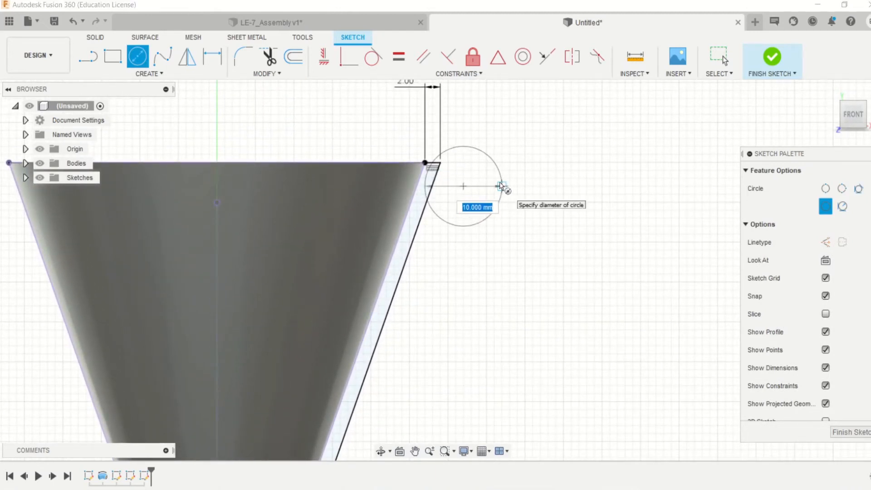
{"action": "type", "text": "10"}
{"action": "key", "text": "Return"}
{"action": "key", "text": "Escape"}
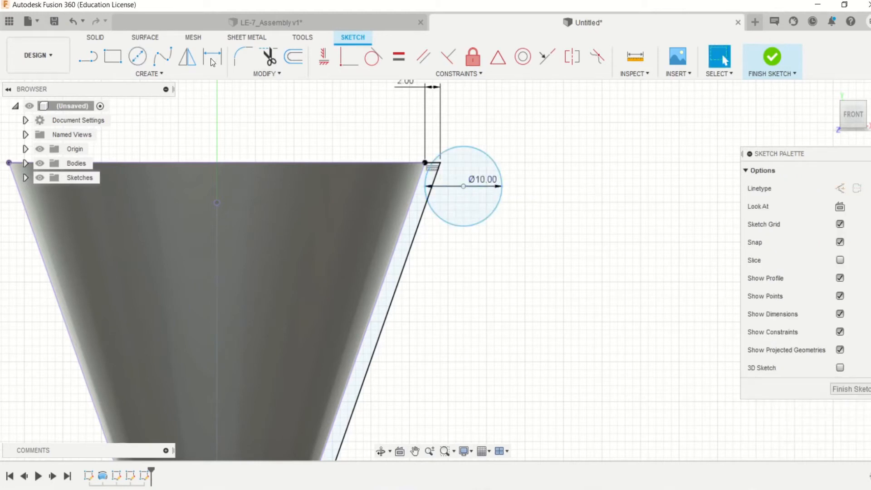
- Set the diameter of the circle beside the upper rim to 8 mm
{"action": "left_click", "coordinate": [132, 59]}
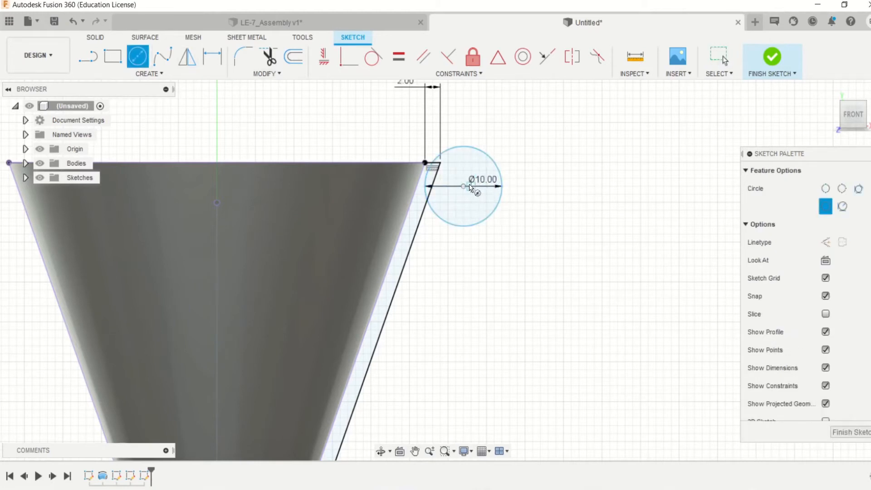
{"action": "key", "text": "Escape"}
{"action": "double_click", "coordinate": [483, 179]}
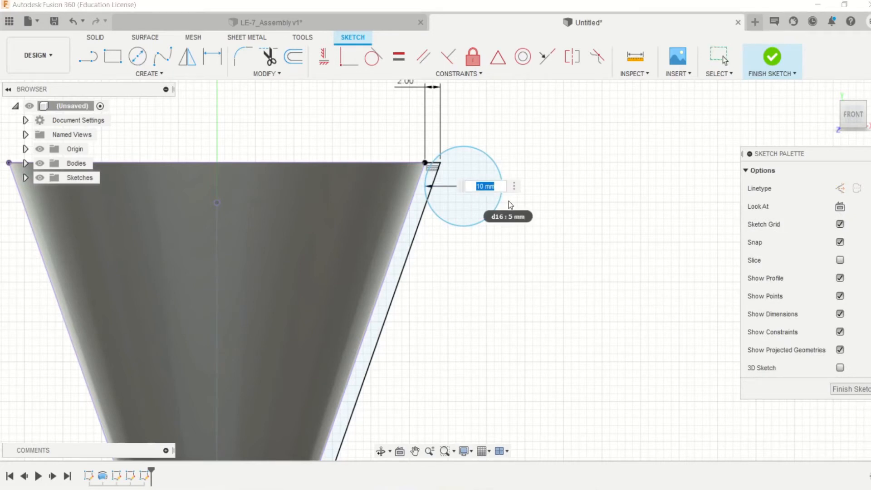
{"action": "type", "text": "8"}
{"action": "key", "text": "Return"}
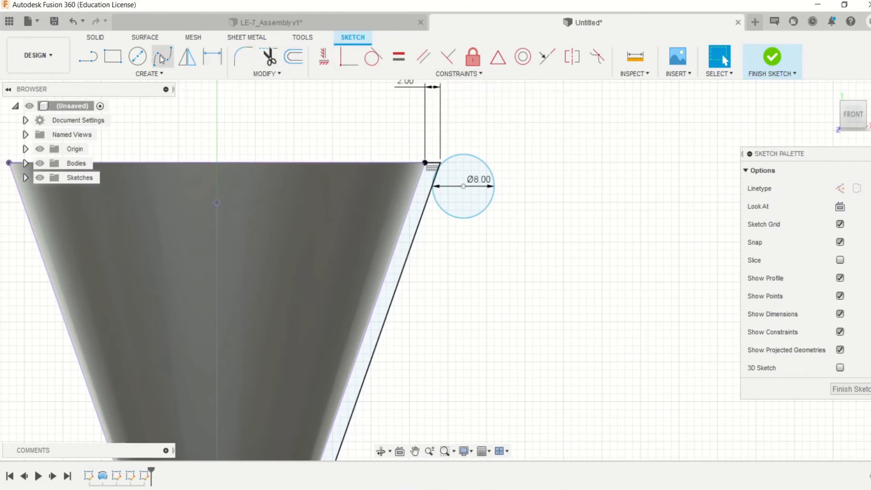
- Add a concentric 6 mm diameter circle inside the 8 mm circle
{"action": "left_click", "coordinate": [138, 57]}
{"action": "left_click", "coordinate": [463, 186]}
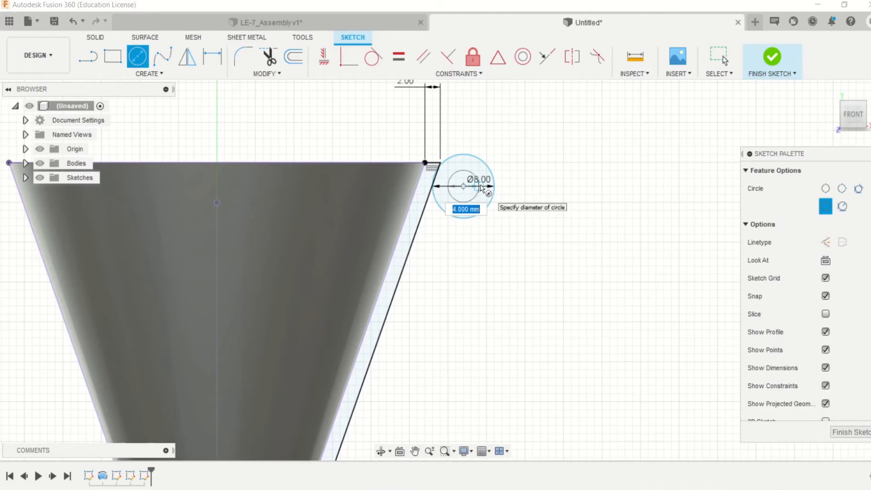
{"action": "key", "text": "Tab"}
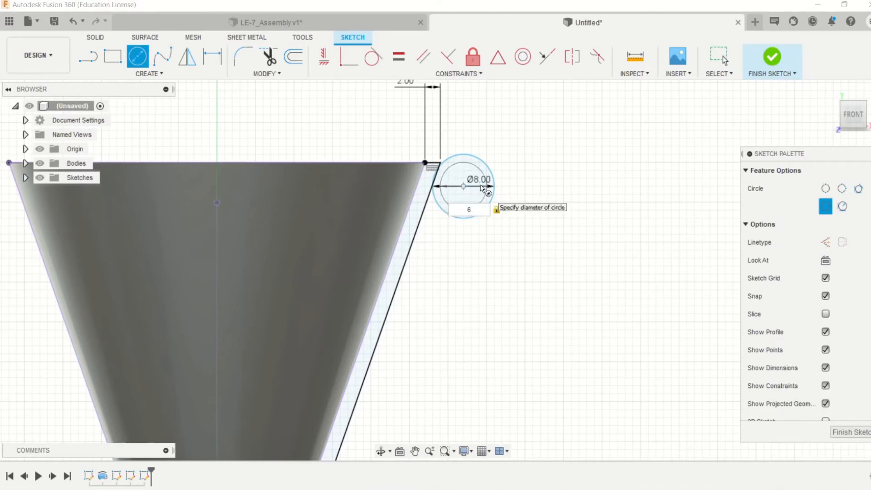
{"action": "key", "text": "Return"}
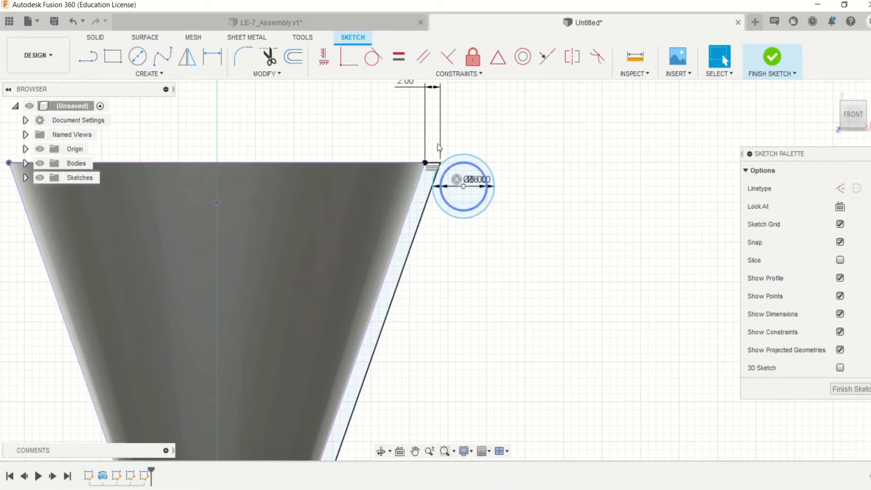
{"action": "key", "text": "d"}
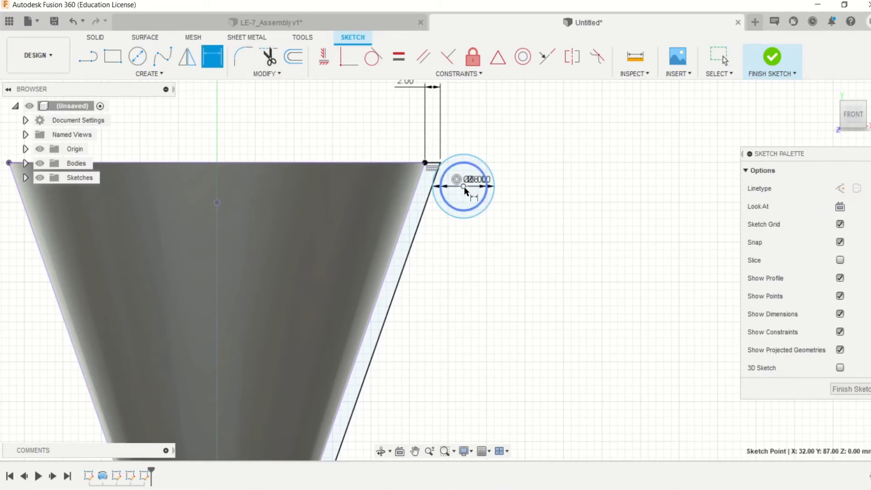
{"action": "left_click", "coordinate": [417, 163]}
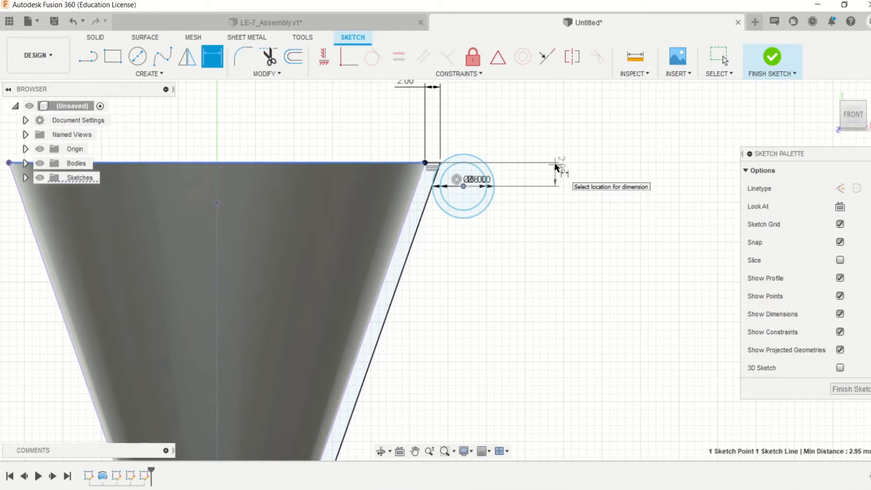
{"action": "key", "text": "Escape"}
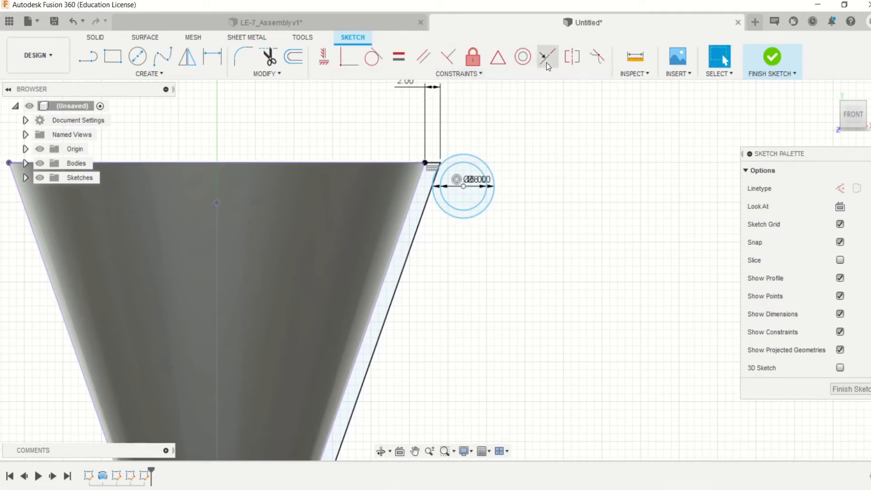
- Make the 8 mm circle tangent to the nozzle's top edge
{"action": "left_click", "coordinate": [373, 56]}
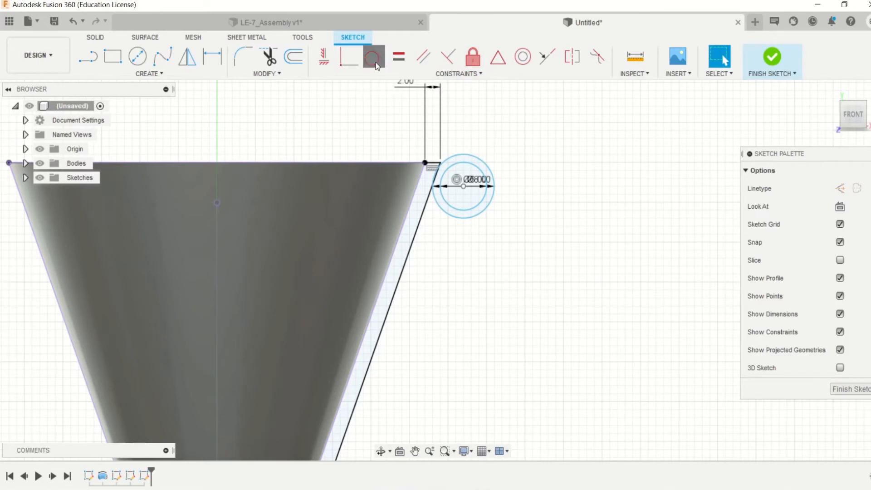
{"action": "left_click", "coordinate": [482, 164]}
{"action": "left_click", "coordinate": [376, 165]}
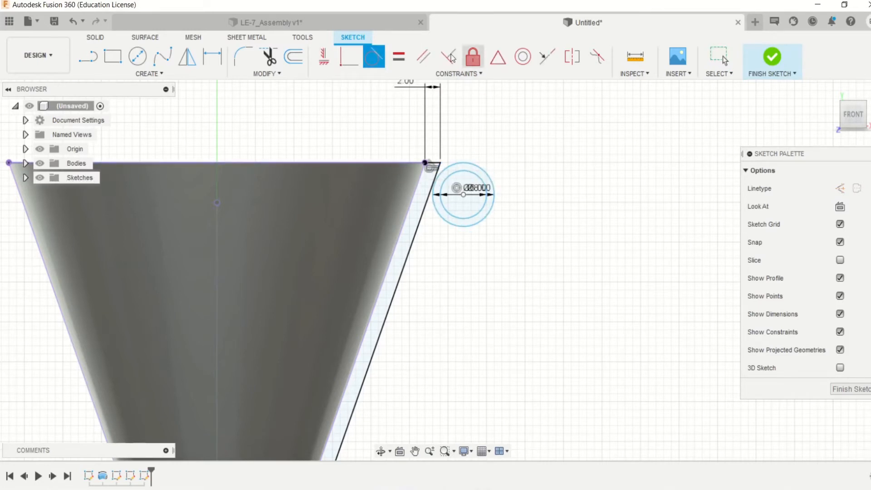
- Dimension the upper circles' centre horizontally at 26 mm from the throat's midpoint on the nozzle axis
{"action": "left_click", "coordinate": [212, 59]}
{"action": "left_click", "coordinate": [462, 196]}
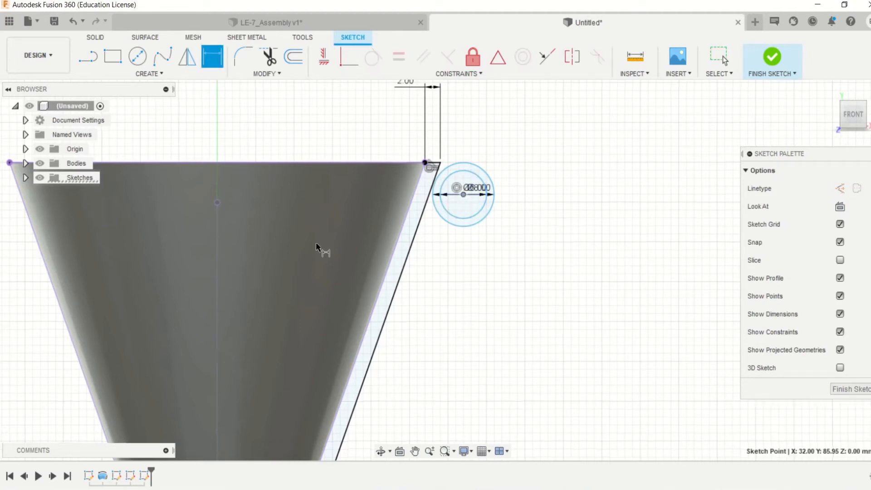
{"action": "scroll", "coordinate": [317, 243], "scroll_direction": "down", "scroll_amount": 3}
{"action": "scroll", "coordinate": [489, 124], "scroll_direction": "up", "scroll_amount": 3}
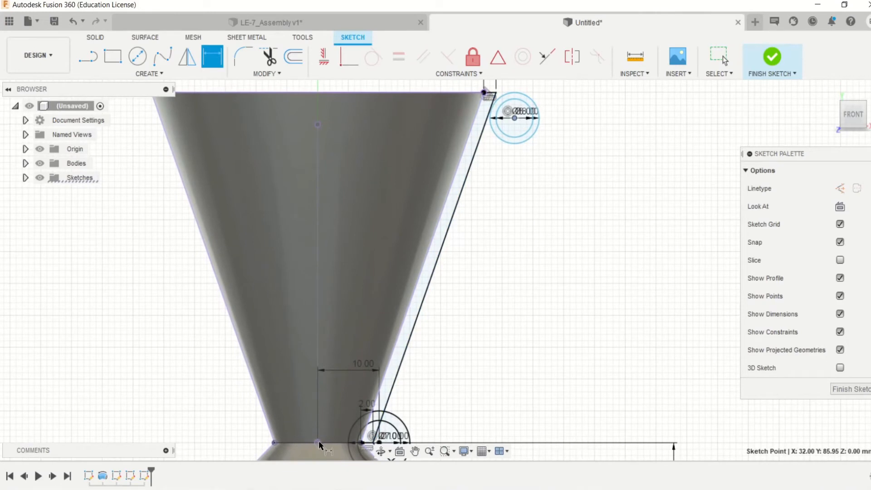
{"action": "left_click", "coordinate": [318, 441]}
{"action": "scroll", "coordinate": [413, 450], "scroll_direction": "down", "scroll_amount": 3}
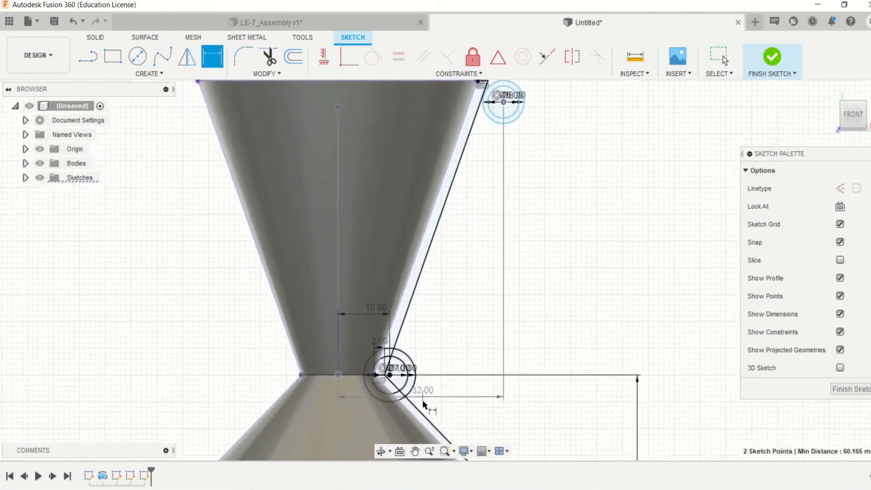
{"action": "scroll", "coordinate": [416, 274], "scroll_direction": "up", "scroll_amount": 3}
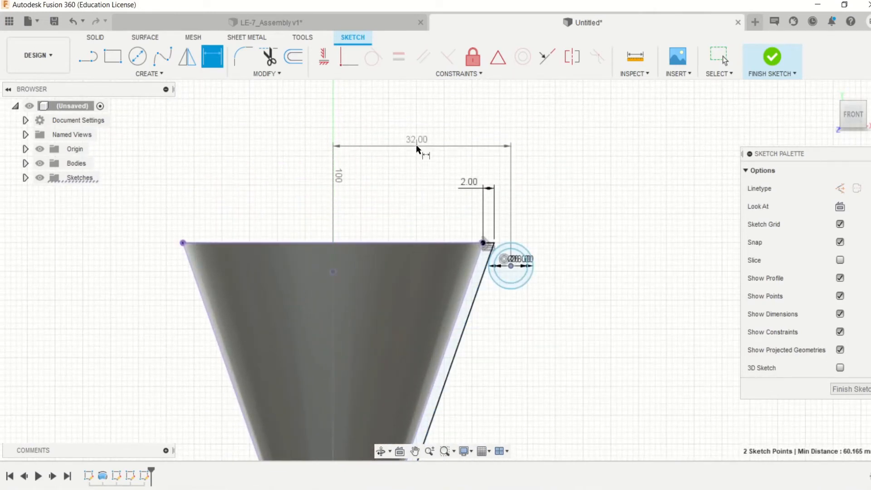
{"action": "left_click", "coordinate": [417, 145]}
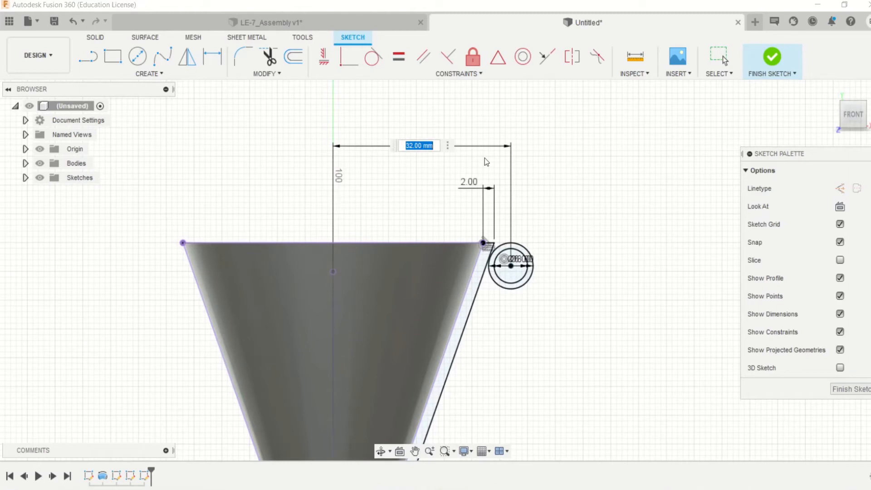
{"action": "type", "text": "26"}
{"action": "key", "text": "Return"}
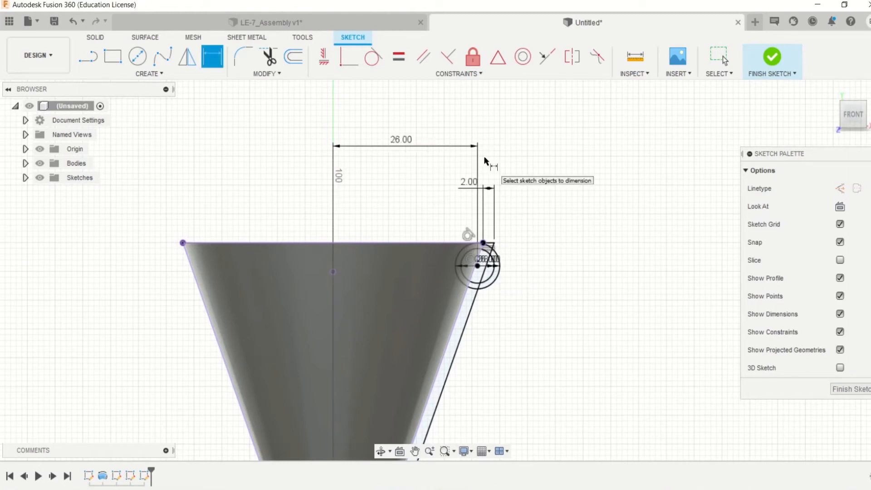
- Set the horizontal distance between the upper circles' centre and the nozzle axis to 28 mm
{"action": "double_click", "coordinate": [404, 141]}
{"action": "type", "text": "28"}
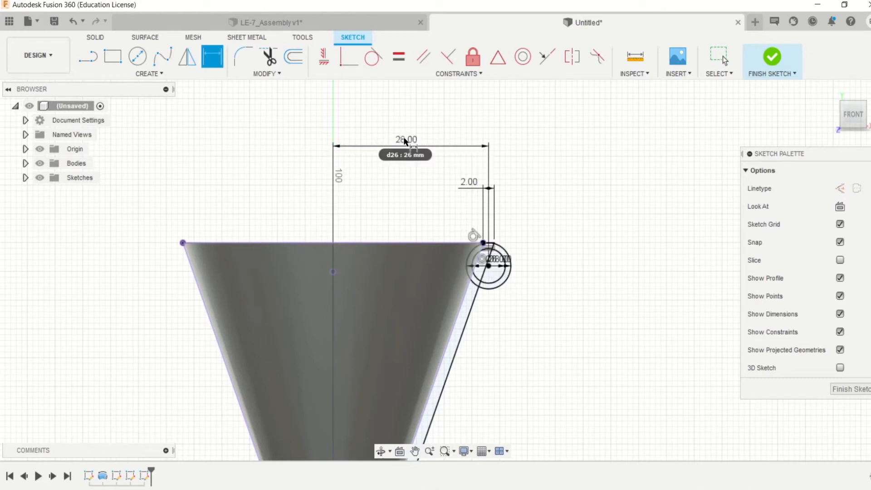
{"action": "key", "text": "Return"}
- Examine how the upper circles sit on the rim and compare them with the throat circles and the whole profile
{"action": "scroll", "coordinate": [481, 243], "scroll_direction": "up", "scroll_amount": 2}
{"action": "scroll", "coordinate": [481, 243], "scroll_direction": "up", "scroll_amount": 5}
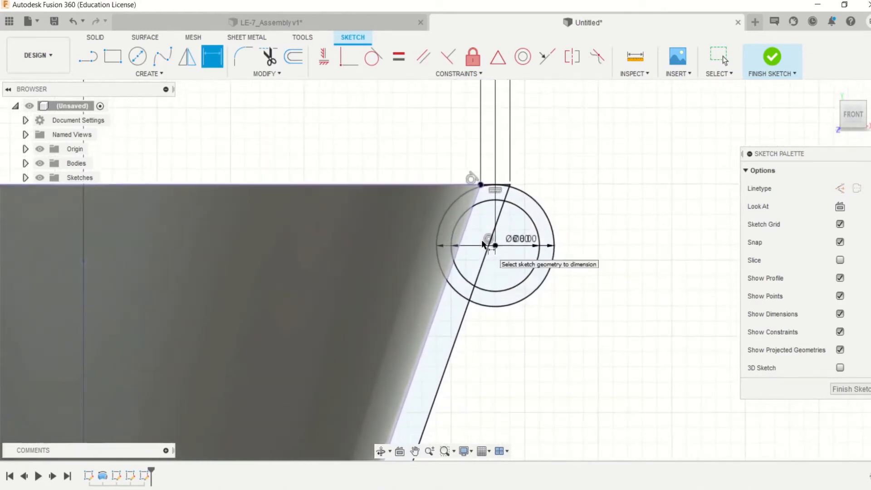
{"action": "scroll", "coordinate": [494, 195], "scroll_direction": "down", "scroll_amount": 3}
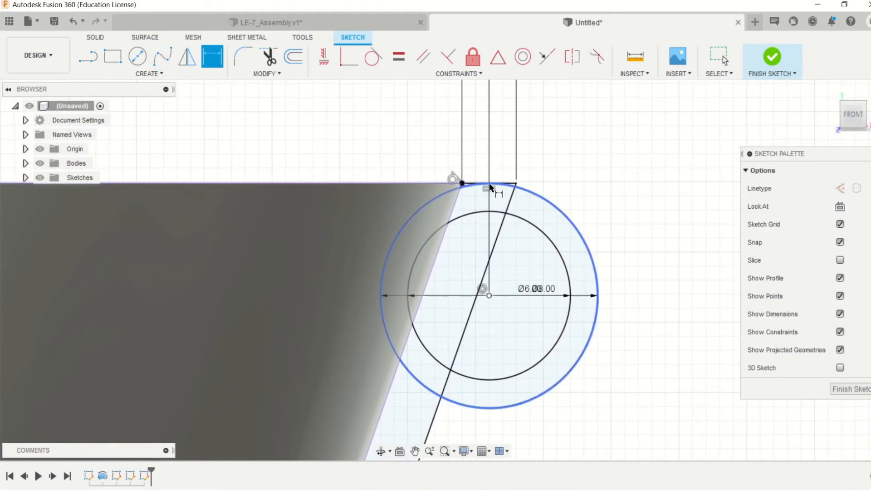
{"action": "scroll", "coordinate": [491, 196], "scroll_direction": "down", "scroll_amount": 2}
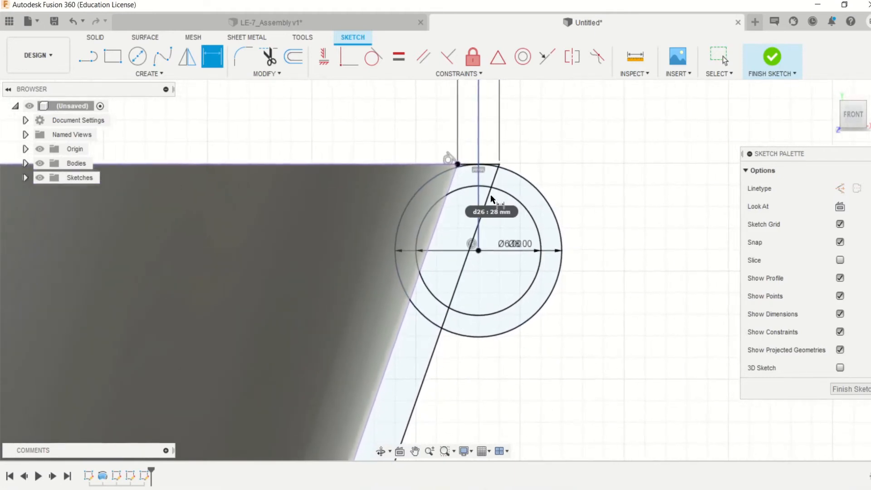
{"action": "scroll", "coordinate": [492, 198], "scroll_direction": "down", "scroll_amount": 6}
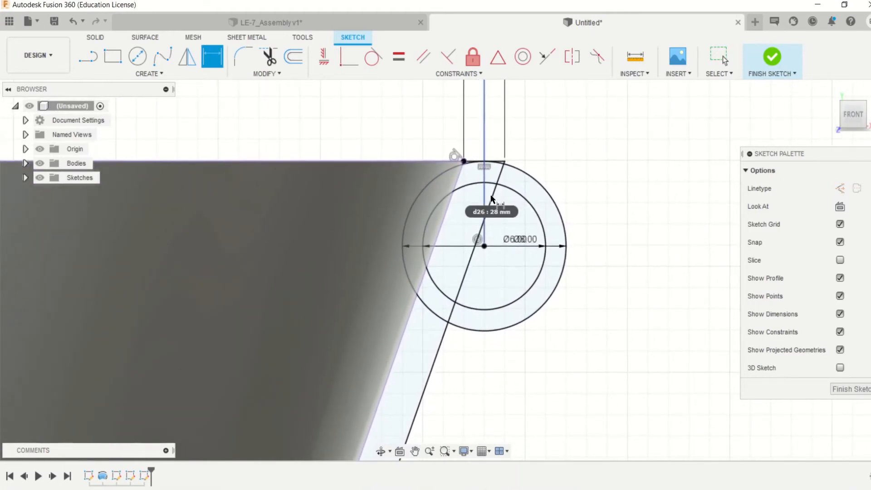
{"action": "scroll", "coordinate": [491, 199], "scroll_direction": "down", "scroll_amount": 3}
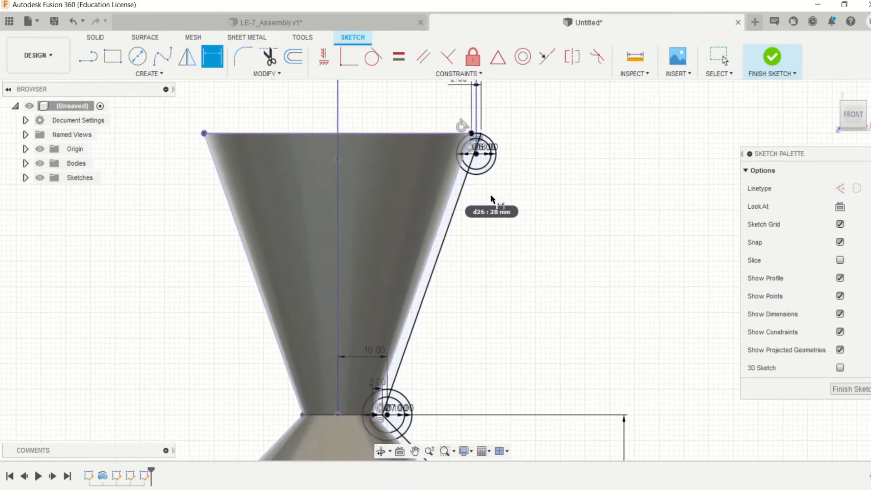
{"action": "scroll", "coordinate": [491, 194], "scroll_direction": "down", "scroll_amount": 3}
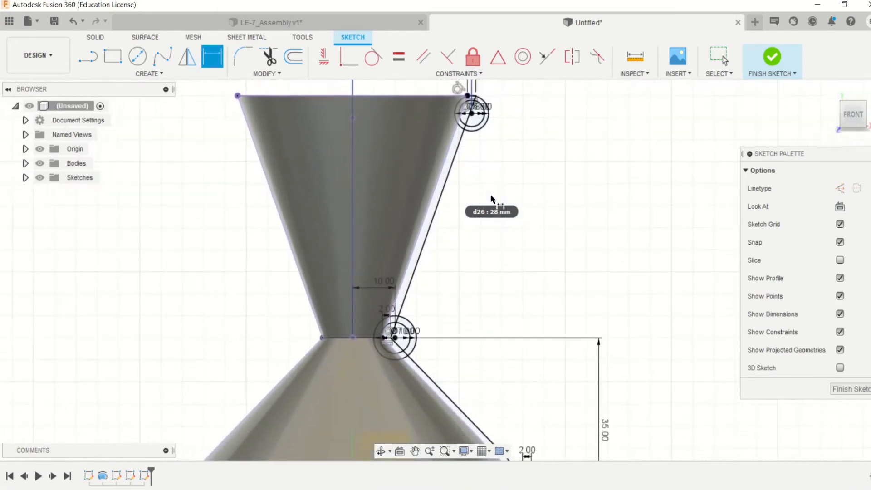
{"action": "scroll", "coordinate": [420, 201], "scroll_direction": "down", "scroll_amount": 1}
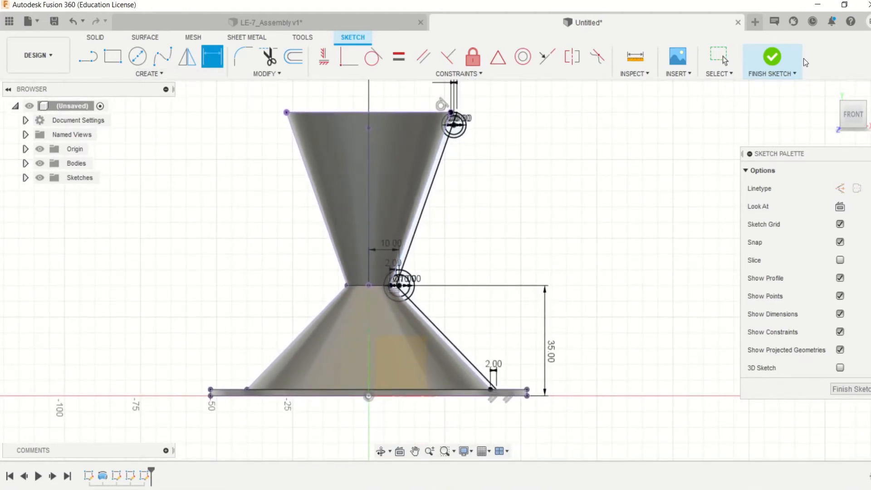
- Finish the sketch and start a Revolve with the lower wall strip, the throat ring's outer regions and the upper wall strip as profiles
{"action": "left_click", "coordinate": [755, 59]}
{"action": "left_click", "coordinate": [137, 56]}
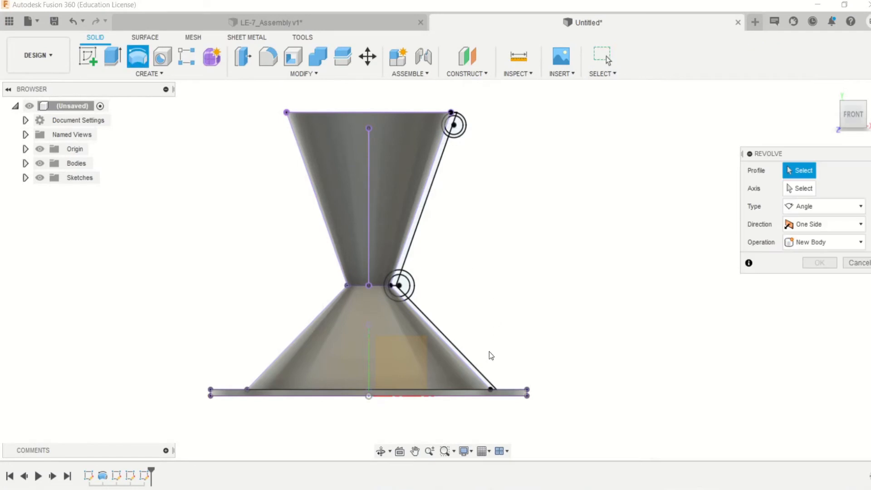
{"action": "scroll", "coordinate": [490, 355], "scroll_direction": "up", "scroll_amount": 4}
{"action": "left_click", "coordinate": [412, 312]}
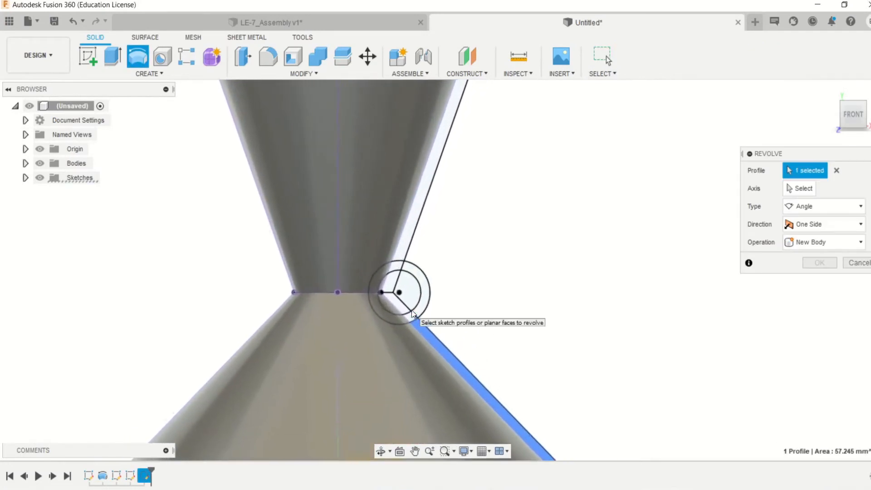
{"action": "scroll", "coordinate": [412, 309], "scroll_direction": "up", "scroll_amount": 2}
{"action": "left_click", "coordinate": [442, 336]}
{"action": "left_click", "coordinate": [442, 292]}
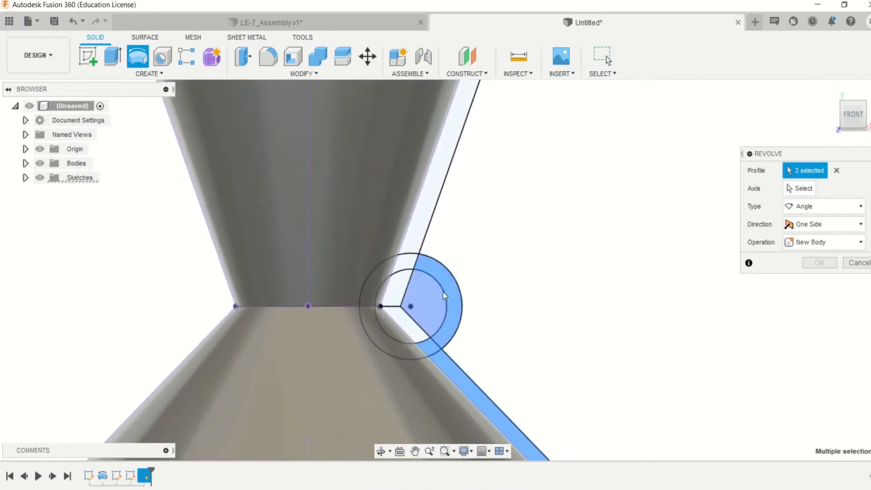
{"action": "left_click", "coordinate": [408, 263]}
{"action": "left_click", "coordinate": [418, 235]}
{"action": "scroll", "coordinate": [418, 236], "scroll_direction": "down", "scroll_amount": 3}
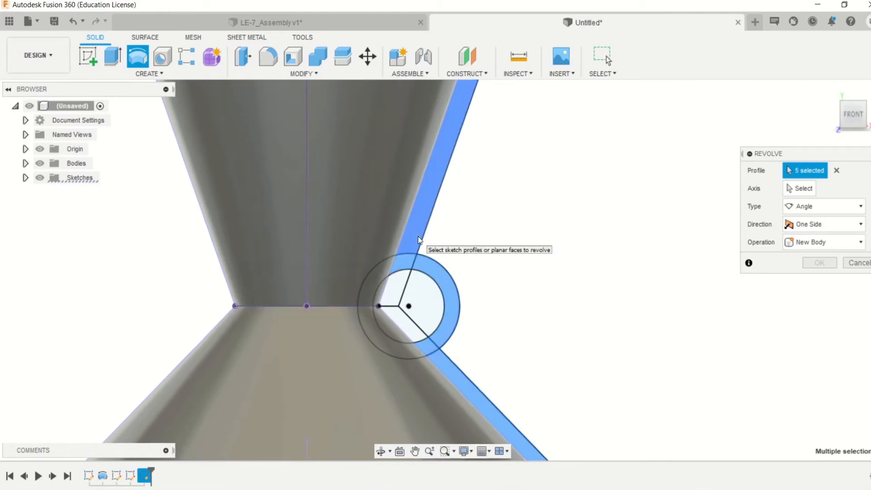
- Add the upper ring's outer regions and the small corner regions at the rim to the Revolve profiles, leaving the inner circle hollow
{"action": "middle_click_drag", "start_coordinate": [418, 237], "coordinate": [378, 244]}
{"action": "scroll", "coordinate": [378, 244], "scroll_direction": "up", "scroll_amount": 5}
{"action": "left_click", "coordinate": [233, 238]}
{"action": "left_click", "coordinate": [298, 247]}
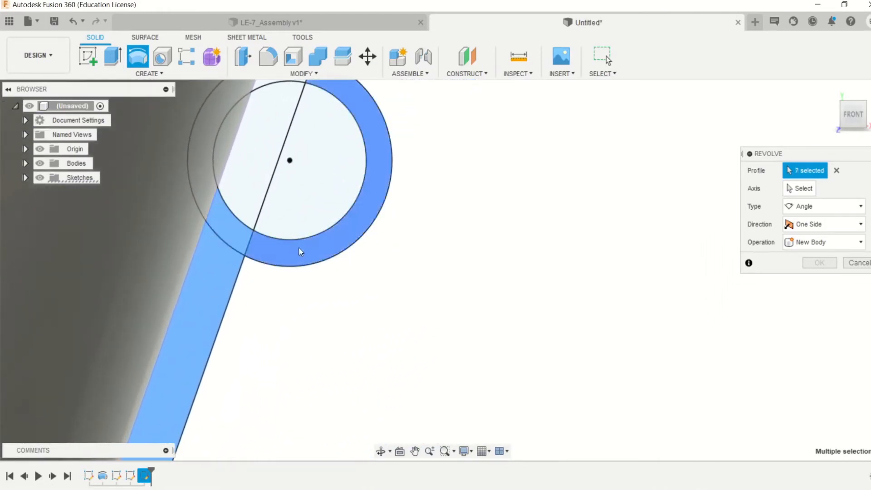
{"action": "scroll", "coordinate": [318, 214], "scroll_direction": "down", "scroll_amount": 1}
{"action": "left_click", "coordinate": [301, 97]}
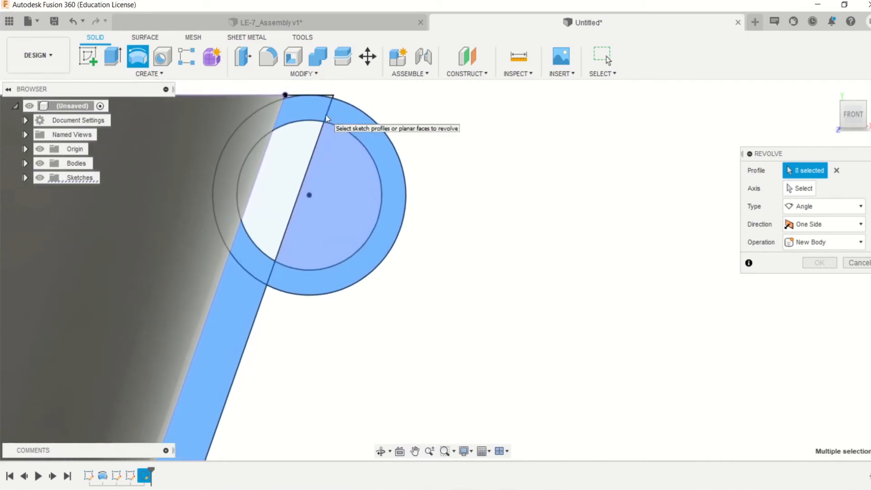
{"action": "scroll", "coordinate": [326, 115], "scroll_direction": "up", "scroll_amount": 4}
{"action": "middle_click_drag", "start_coordinate": [281, 102], "coordinate": [295, 148]}
{"action": "scroll", "coordinate": [296, 148], "scroll_direction": "up", "scroll_amount": 1}
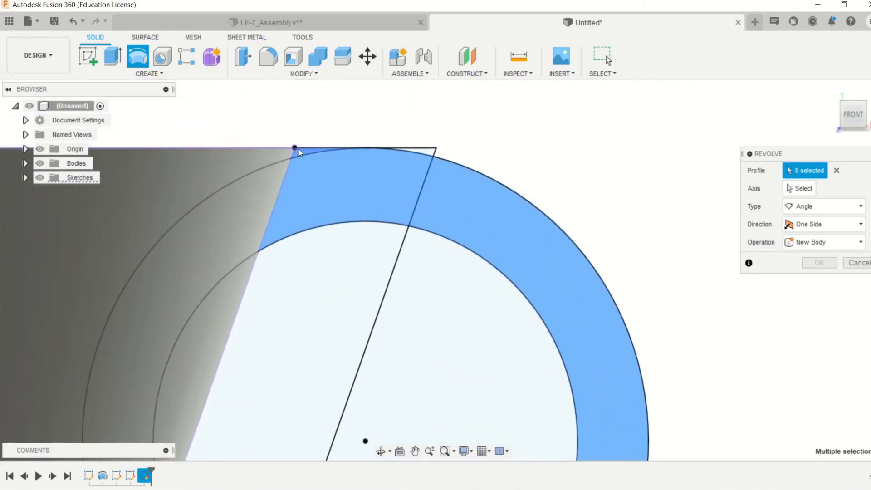
{"action": "scroll", "coordinate": [688, 165], "scroll_direction": "down", "scroll_amount": 5}
- Revolve the selected profiles 360 degrees about the nozzle's vertical centre line as a new body
{"action": "left_click", "coordinate": [800, 188]}
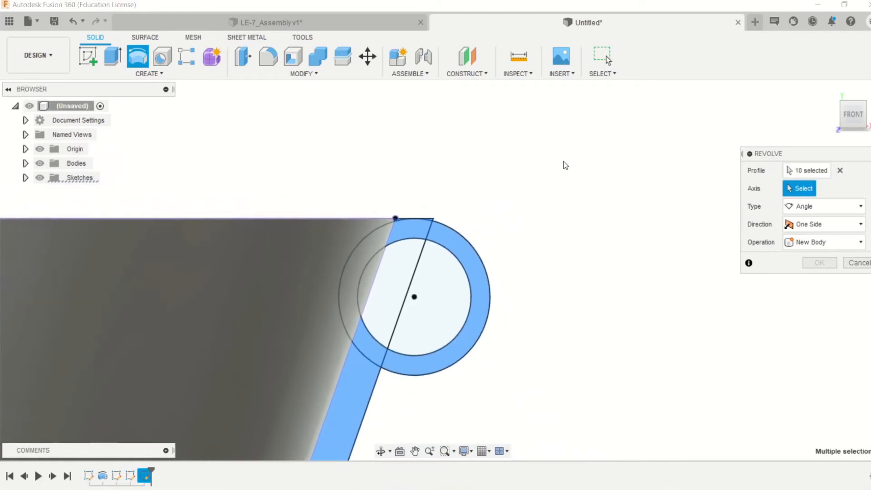
{"action": "scroll", "coordinate": [536, 157], "scroll_direction": "down", "scroll_amount": 6}
{"action": "left_click", "coordinate": [352, 268]}
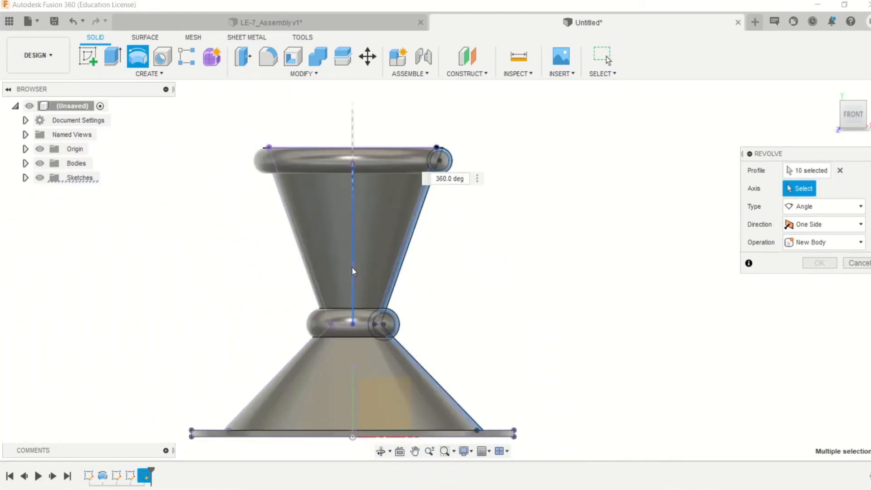
{"action": "left_click", "coordinate": [819, 280]}
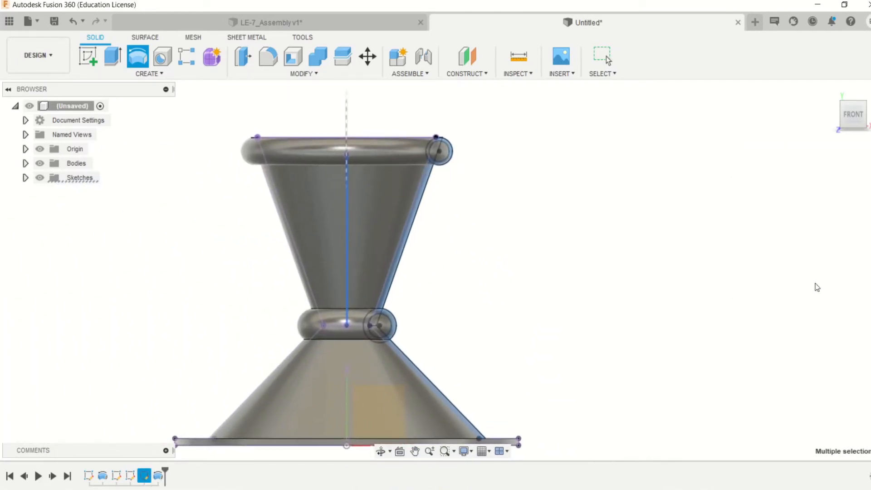
{"action": "scroll", "coordinate": [531, 207], "scroll_direction": "down", "scroll_amount": 3}
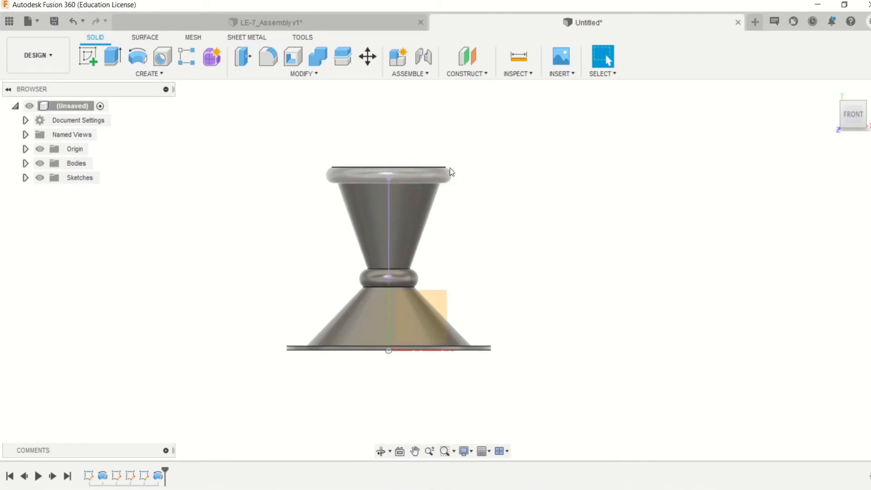
- Cut a solid circular pipe with a 2 mm section along the slanted sketch line in the upper wall, between the rim and throat rings
{"action": "scroll", "coordinate": [478, 181], "scroll_direction": "up", "scroll_amount": 6}
{"action": "middle_click_drag", "start_coordinate": [478, 188], "coordinate": [475, 251], "text": "shift"}
{"action": "scroll", "coordinate": [475, 252], "scroll_direction": "down", "scroll_amount": 5}
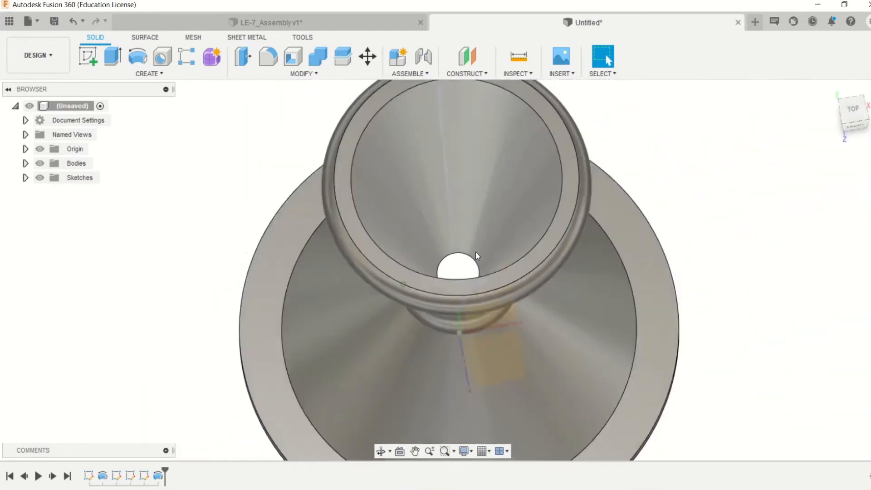
{"action": "scroll", "coordinate": [476, 251], "scroll_direction": "down", "scroll_amount": 5}
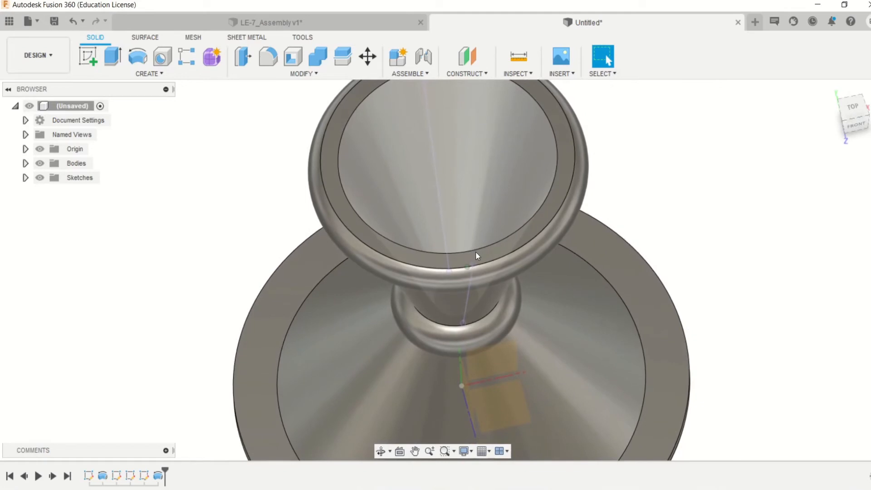
{"action": "middle_click_drag", "start_coordinate": [475, 251], "coordinate": [443, 287], "text": "shift"}
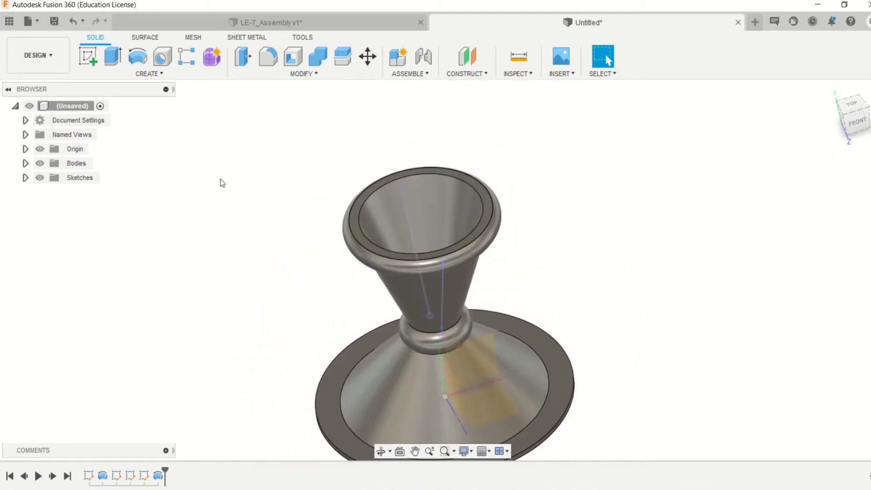
{"action": "left_click", "coordinate": [134, 72]}
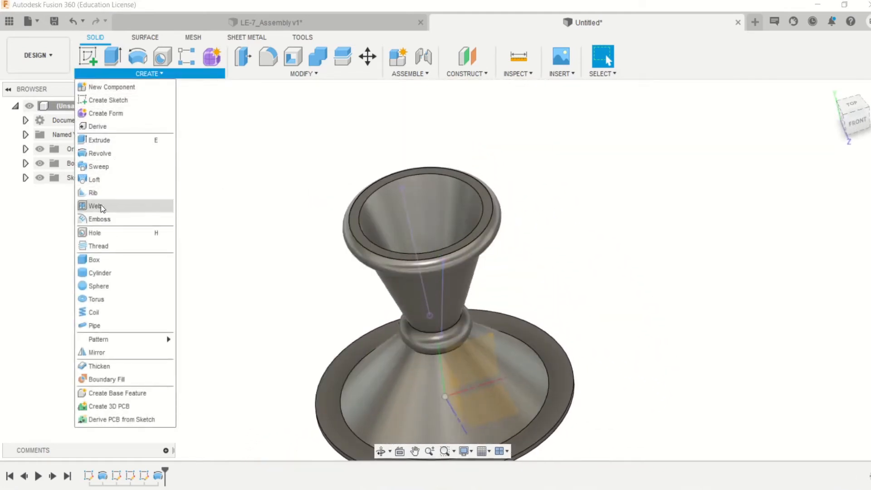
{"action": "left_click", "coordinate": [96, 325]}
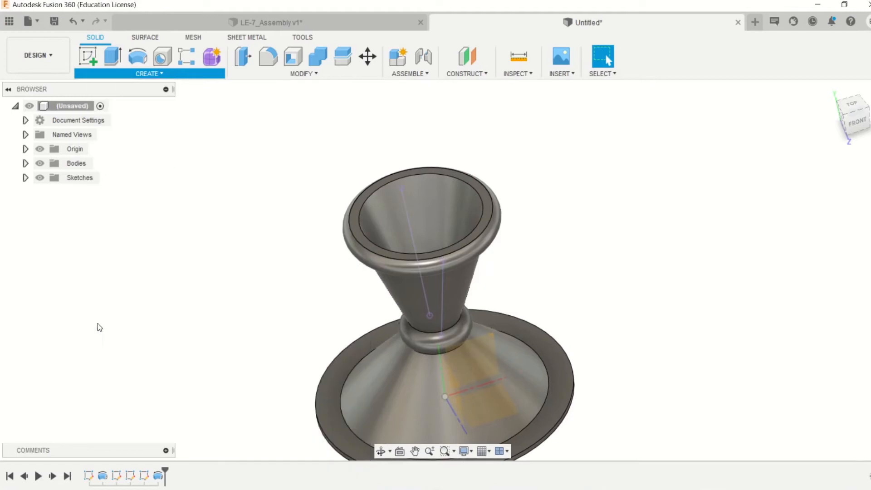
{"action": "left_click", "coordinate": [443, 307]}
{"action": "mouse_move", "coordinate": [576, 303]}
{"action": "middle_mouse_down", "text": "shift"}
{"action": "mouse_move", "coordinate": [583, 306]}
{"action": "mouse_move", "coordinate": [569, 311]}
{"action": "middle_mouse_up", "text": "shift"}
{"action": "scroll", "coordinate": [615, 307], "scroll_direction": "up", "scroll_amount": 3}
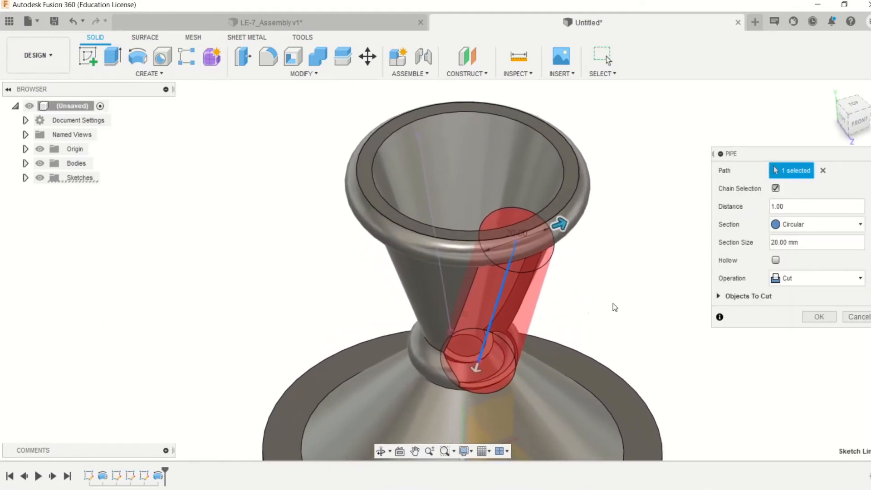
{"action": "left_click", "coordinate": [772, 245]}
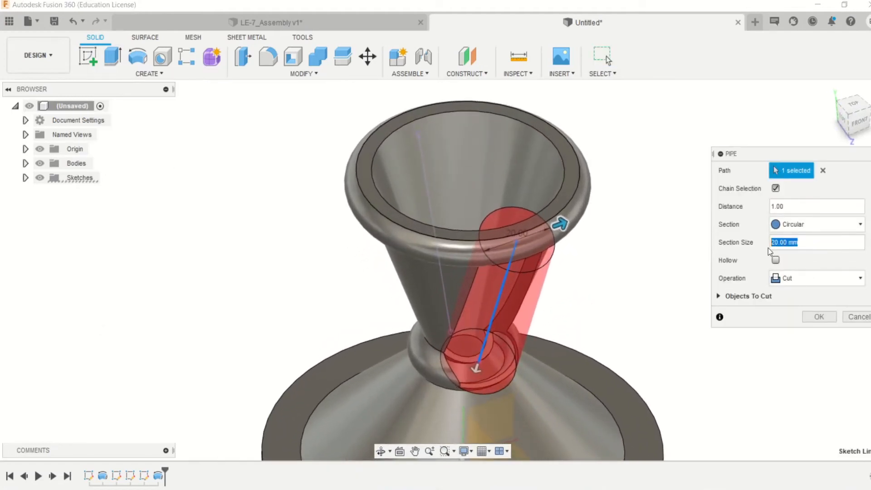
{"action": "type", "text": "2"}
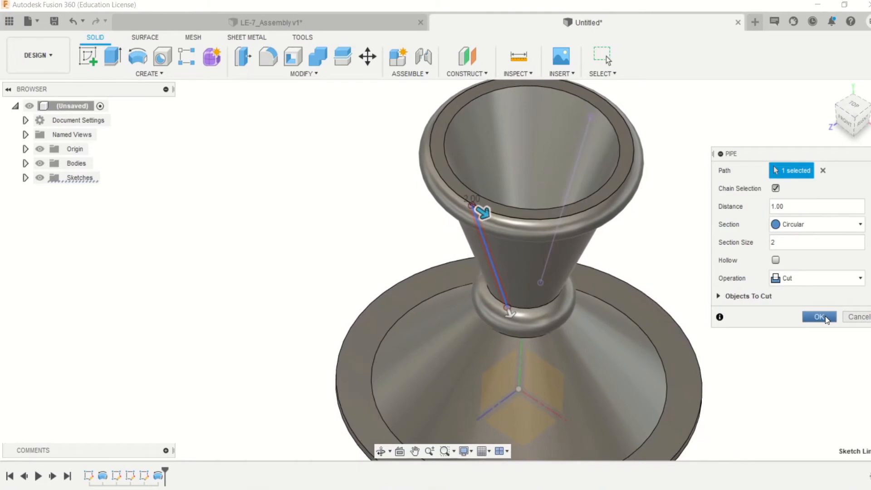
{"action": "left_click", "coordinate": [821, 318]}
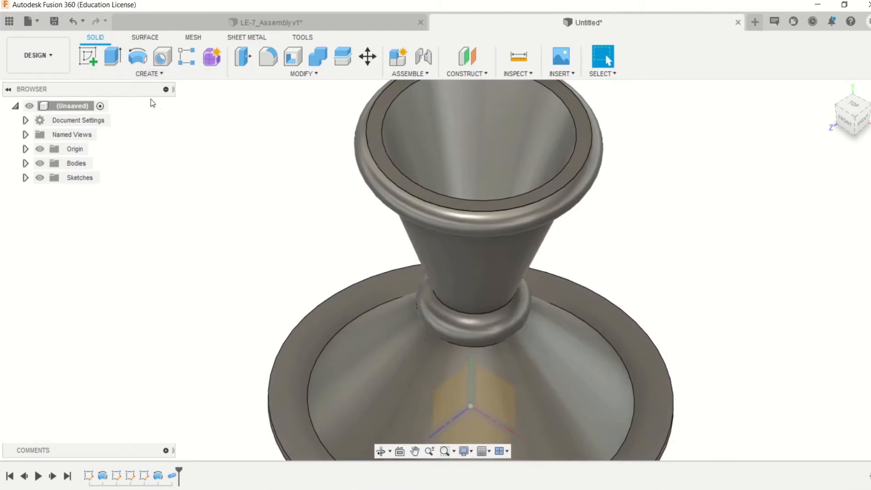
- Start a Circular Pattern of the pipe cut, using the base flange's circular edge as the axis
{"action": "left_click", "coordinate": [156, 74]}
{"action": "mouse_move", "coordinate": [106, 342]}
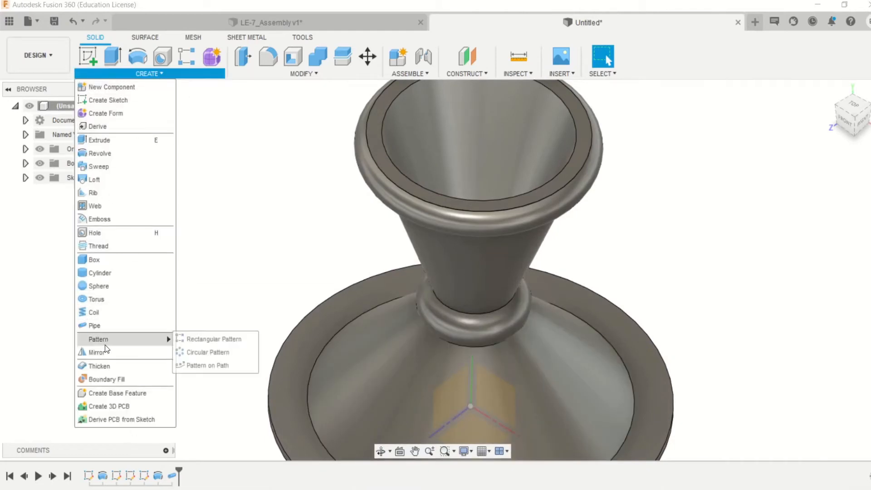
{"action": "left_click", "coordinate": [207, 352]}
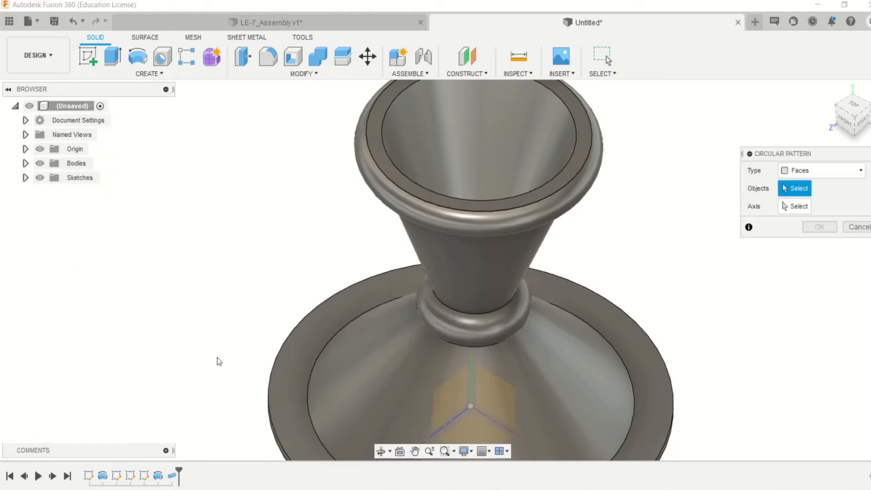
{"action": "left_click", "coordinate": [173, 476]}
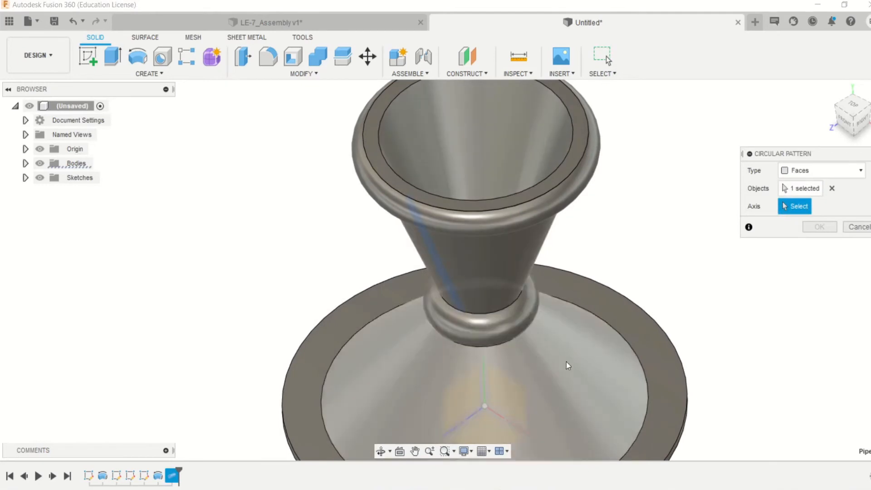
{"action": "left_click", "coordinate": [680, 418]}
{"action": "middle_click_drag", "start_coordinate": [667, 382], "coordinate": [639, 312], "text": "shift"}
{"action": "scroll", "coordinate": [638, 311], "scroll_direction": "down", "scroll_amount": 3}
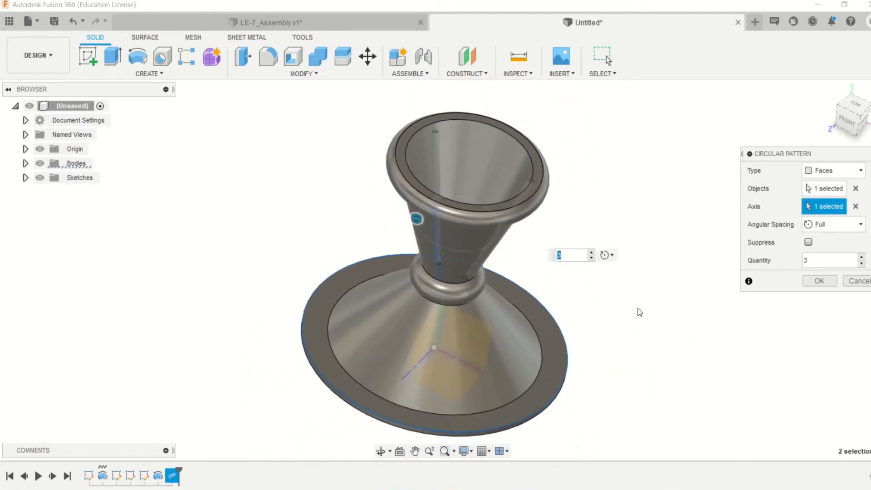
- Set the circular pattern's quantity to 12 with full angular spacing and create the channels around the upper wall
{"action": "type", "text": "8"}
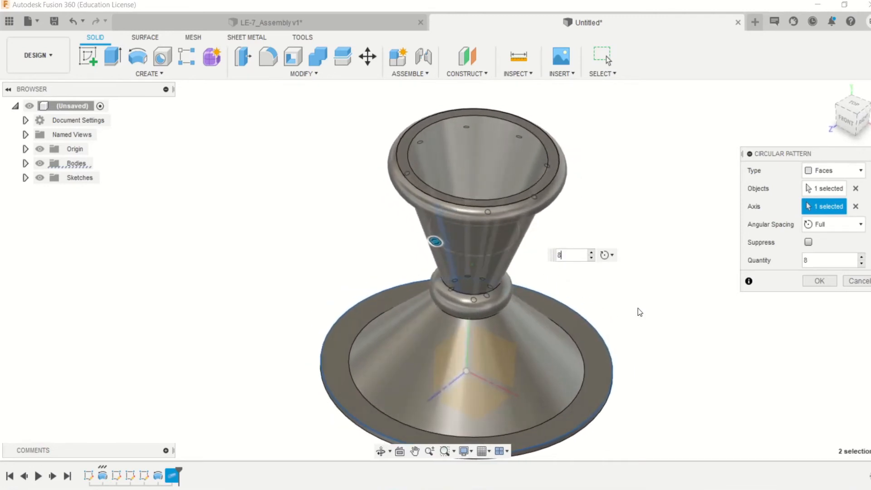
{"action": "scroll", "coordinate": [638, 309], "scroll_direction": "up", "scroll_amount": 3}
{"action": "key", "text": "BackSpace"}
{"action": "type", "text": "10"}
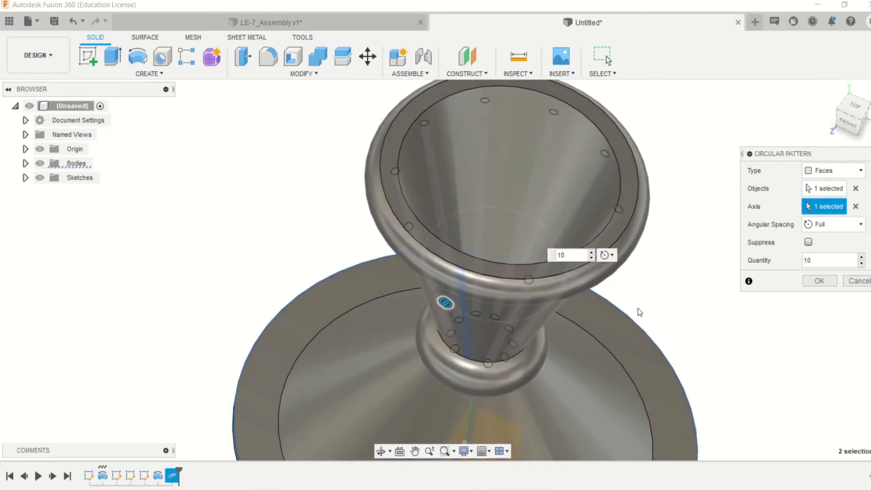
{"action": "key", "text": "BackSpace"}
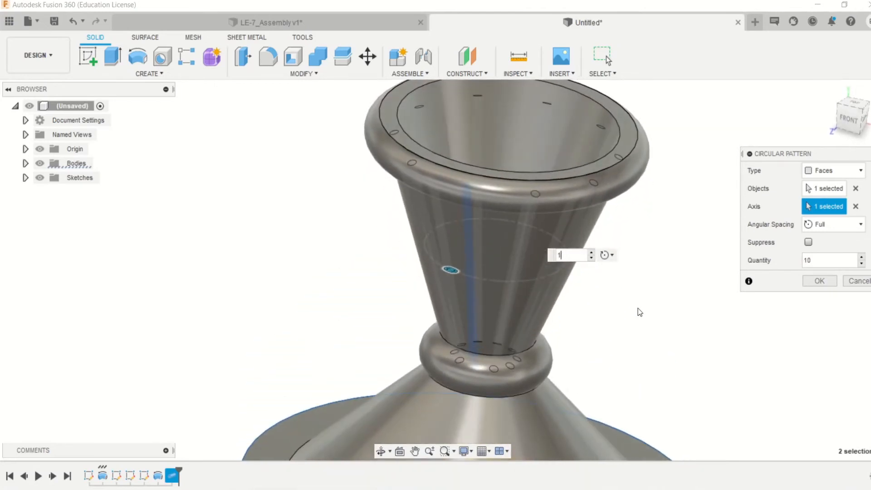
{"action": "type", "text": "2"}
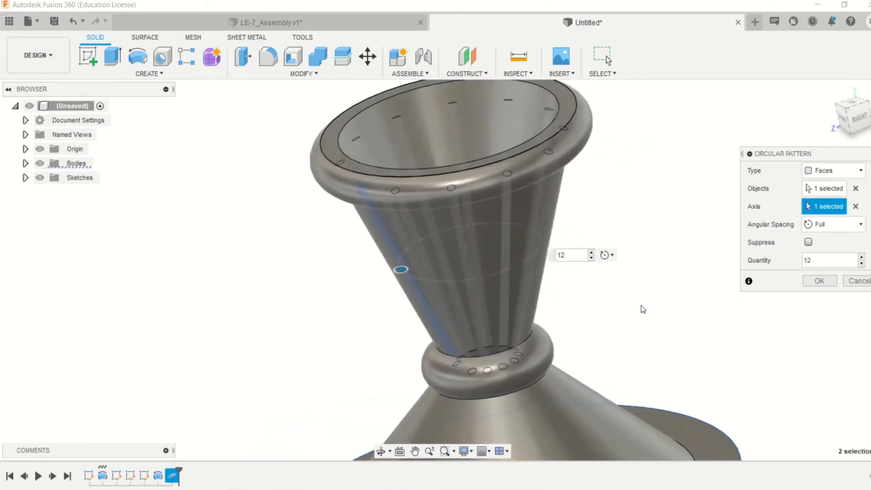
{"action": "left_click", "coordinate": [820, 281]}
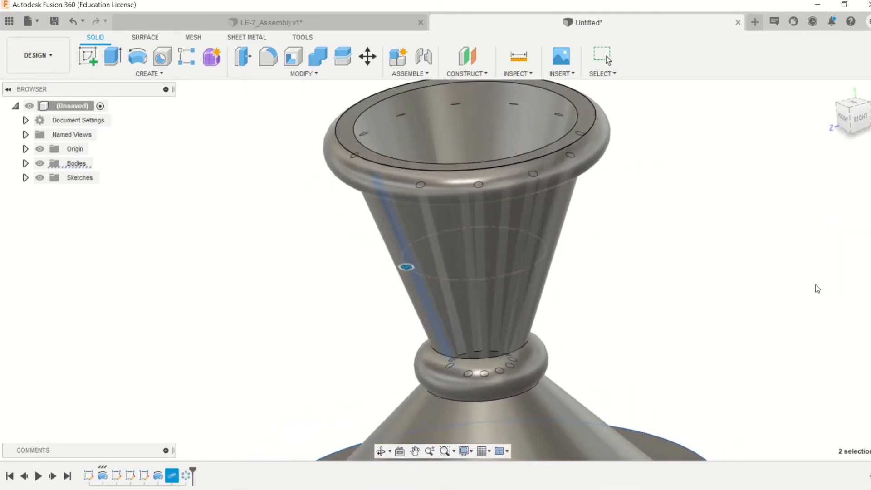
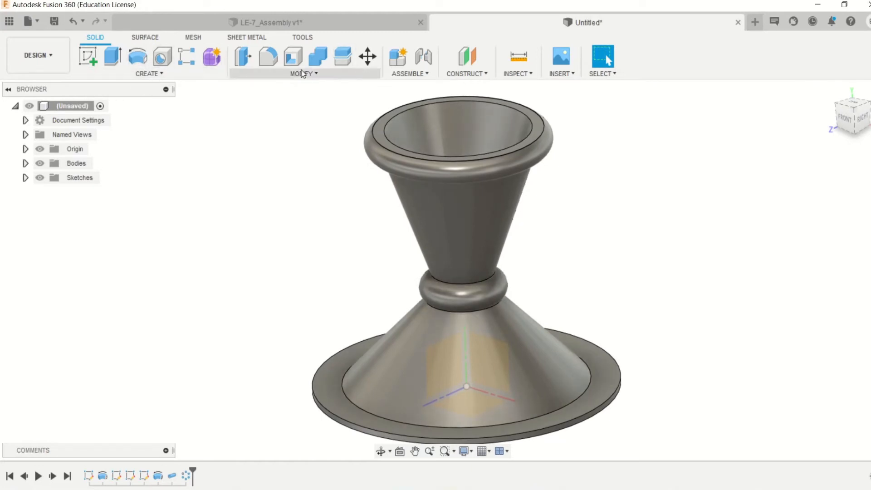
- Examine the cooling channels and their openings into both ring manifolds with a temporary section analysis through the YZ plane
{"action": "left_click", "coordinate": [537, 75]}
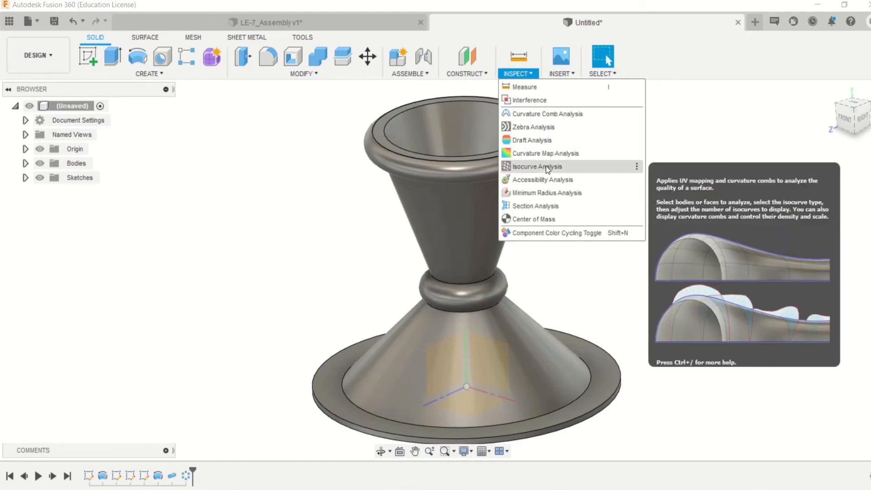
{"action": "left_click", "coordinate": [545, 205]}
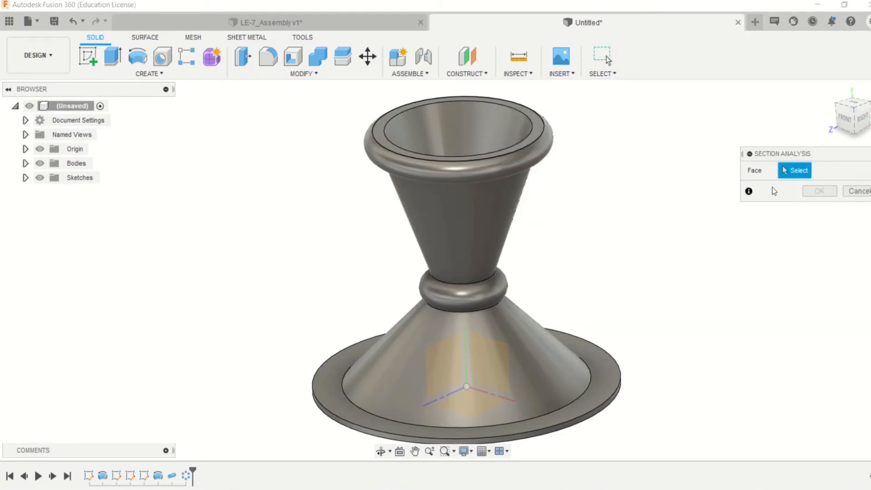
{"action": "left_click", "coordinate": [432, 362]}
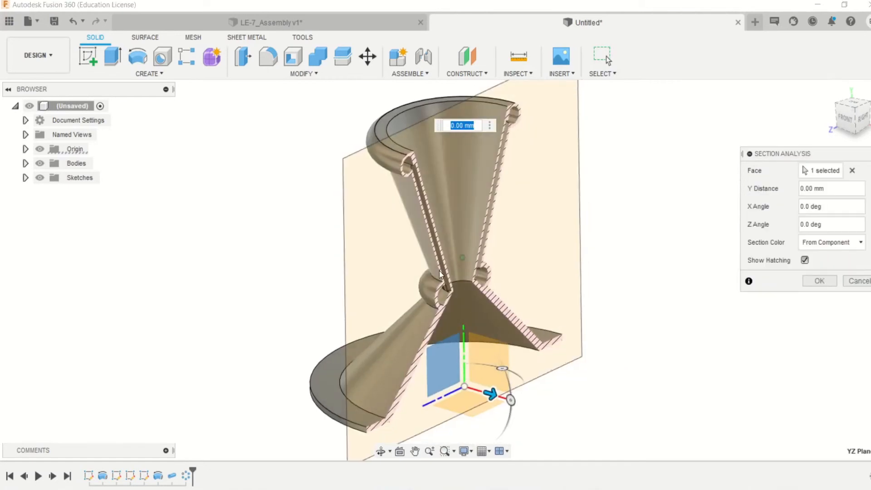
{"action": "scroll", "coordinate": [468, 279], "scroll_direction": "up", "scroll_amount": 6}
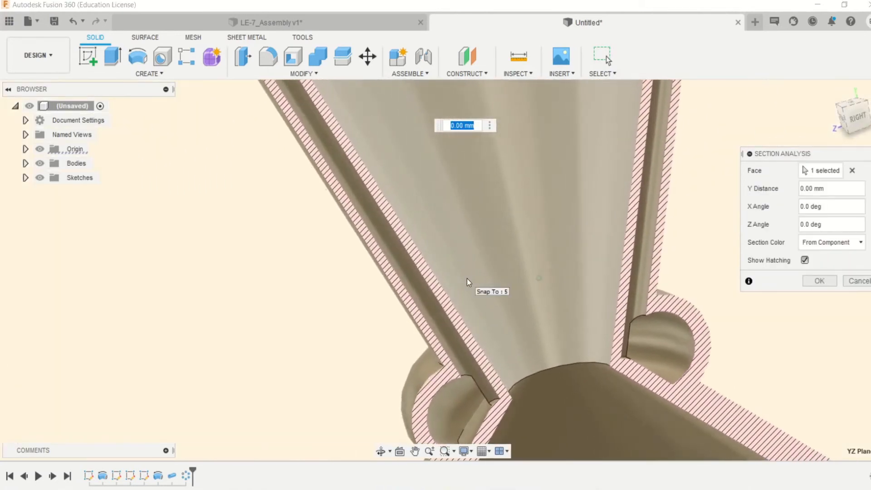
{"action": "mouse_move", "coordinate": [454, 369]}
{"action": "middle_mouse_down", "text": "shift"}
{"action": "mouse_move", "coordinate": [494, 388]}
{"action": "mouse_move", "coordinate": [491, 374]}
{"action": "mouse_move", "coordinate": [498, 391]}
{"action": "mouse_move", "coordinate": [359, 302]}
{"action": "mouse_move", "coordinate": [323, 209]}
{"action": "mouse_move", "coordinate": [297, 195]}
{"action": "mouse_move", "coordinate": [334, 181]}
{"action": "mouse_move", "coordinate": [254, 197]}
{"action": "mouse_move", "coordinate": [182, 167]}
{"action": "mouse_move", "coordinate": [260, 240]}
{"action": "middle_mouse_up", "text": "shift"}
{"action": "scroll", "coordinate": [268, 246], "scroll_direction": "down", "scroll_amount": 5}
{"action": "scroll", "coordinate": [452, 318], "scroll_direction": "up", "scroll_amount": 2}
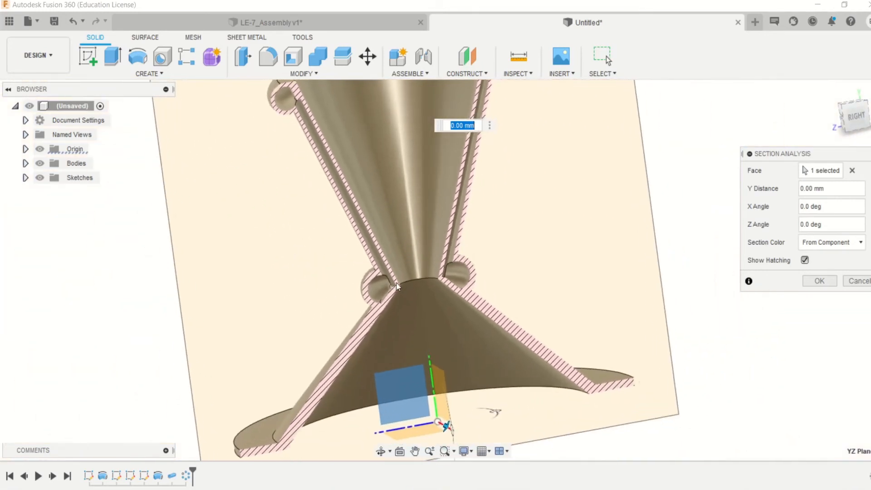
{"action": "middle_click_drag", "start_coordinate": [453, 316], "coordinate": [399, 291], "text": "shift"}
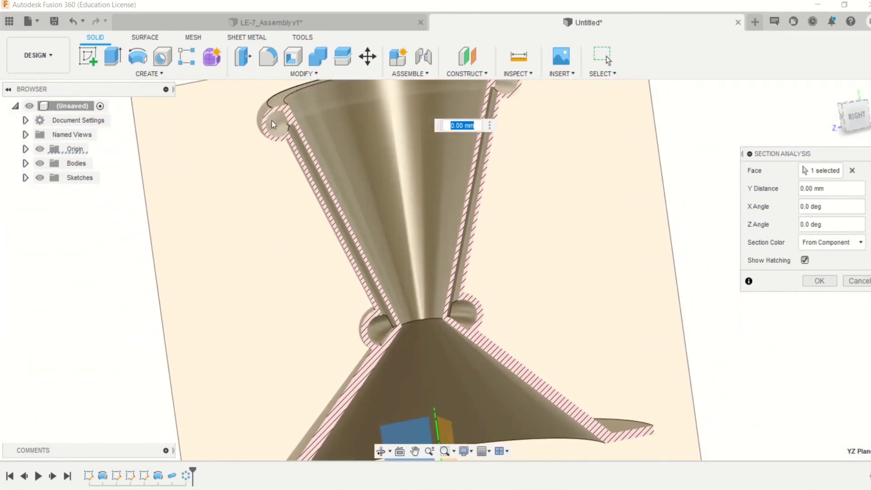
{"action": "scroll", "coordinate": [294, 128], "scroll_direction": "down", "scroll_amount": 2}
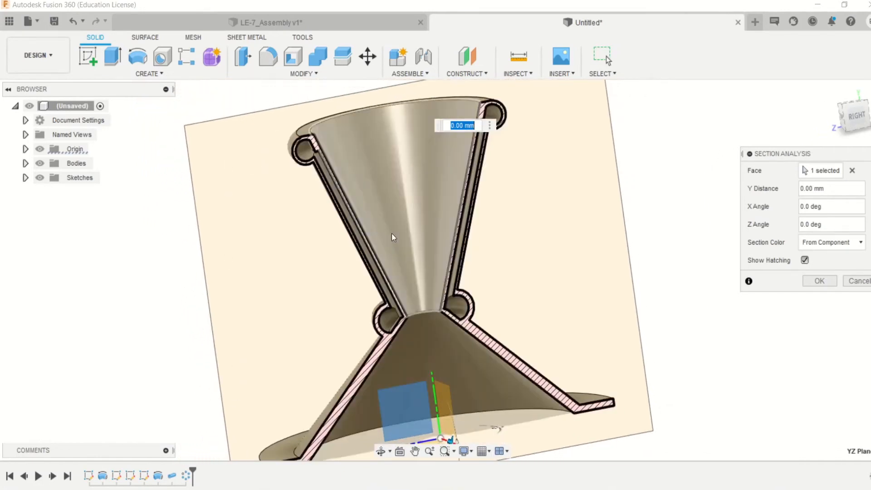
{"action": "scroll", "coordinate": [486, 245], "scroll_direction": "down", "scroll_amount": 2}
{"action": "scroll", "coordinate": [821, 281], "scroll_direction": "down", "scroll_amount": 1}
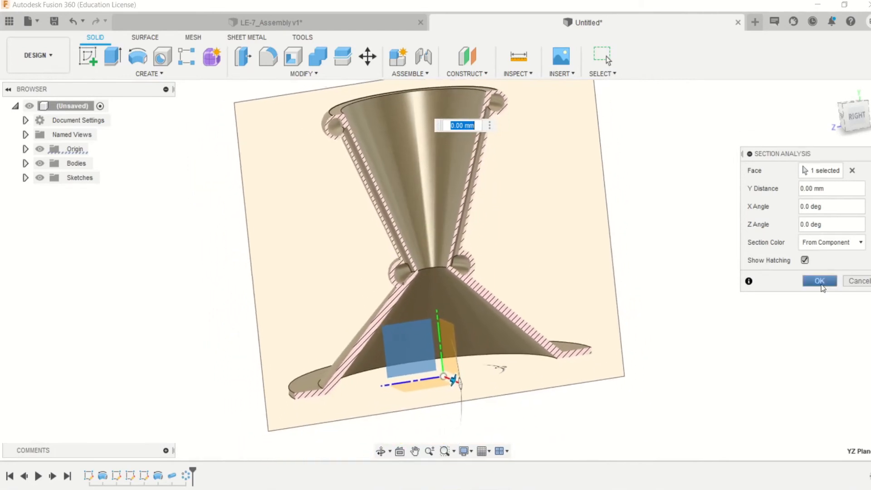
{"action": "left_click", "coordinate": [867, 281]}
- Fillet the upper and lower edges where the throat ring meets the nozzle wall with a 1 mm constant radius
{"action": "scroll", "coordinate": [445, 245], "scroll_direction": "up", "scroll_amount": 5}
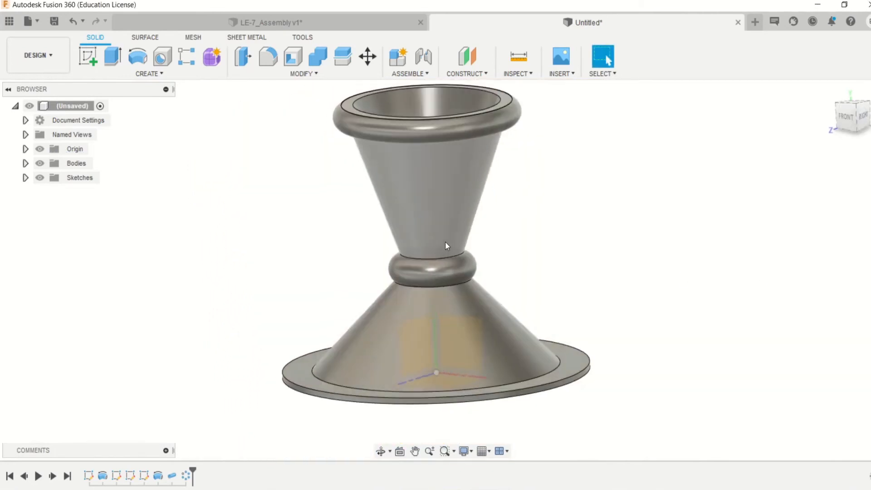
{"action": "scroll", "coordinate": [445, 245], "scroll_direction": "down", "scroll_amount": 1}
{"action": "scroll", "coordinate": [445, 245], "scroll_direction": "up", "scroll_amount": 6}
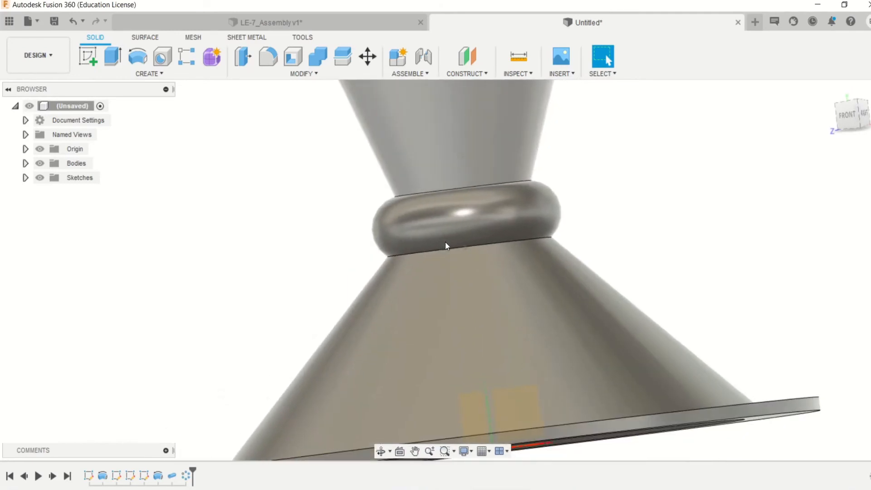
{"action": "key", "text": "f"}
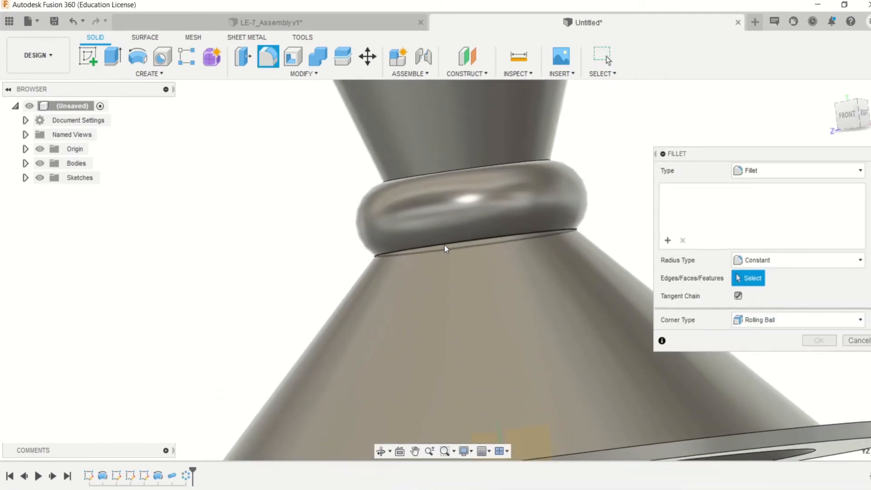
{"action": "left_click", "coordinate": [445, 244]}
{"action": "middle_click_drag", "start_coordinate": [445, 244], "coordinate": [416, 238], "text": "shift"}
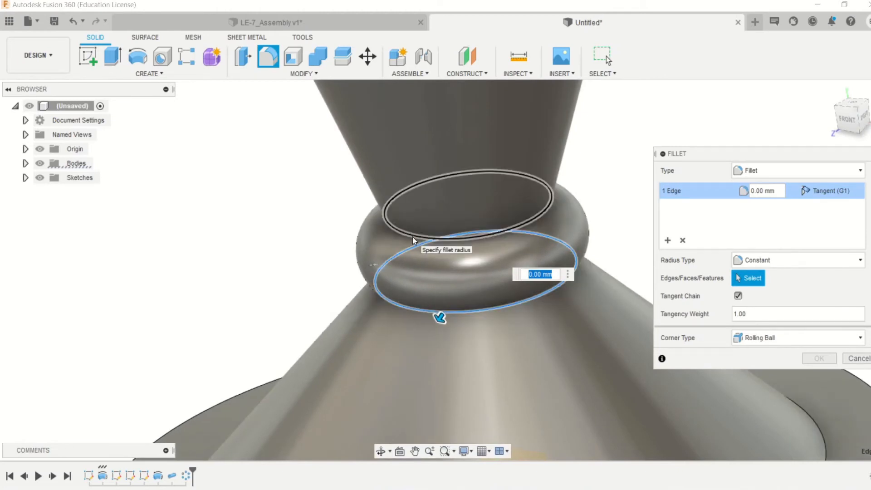
{"action": "left_click", "coordinate": [413, 237]}
{"action": "middle_click_drag", "start_coordinate": [437, 257], "coordinate": [437, 257], "text": "shift"}
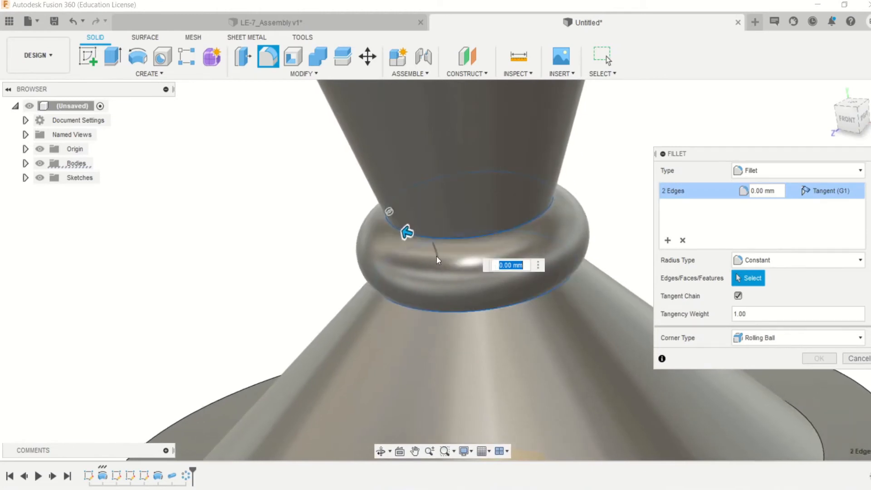
{"action": "scroll", "coordinate": [290, 268], "scroll_direction": "down", "scroll_amount": 5}
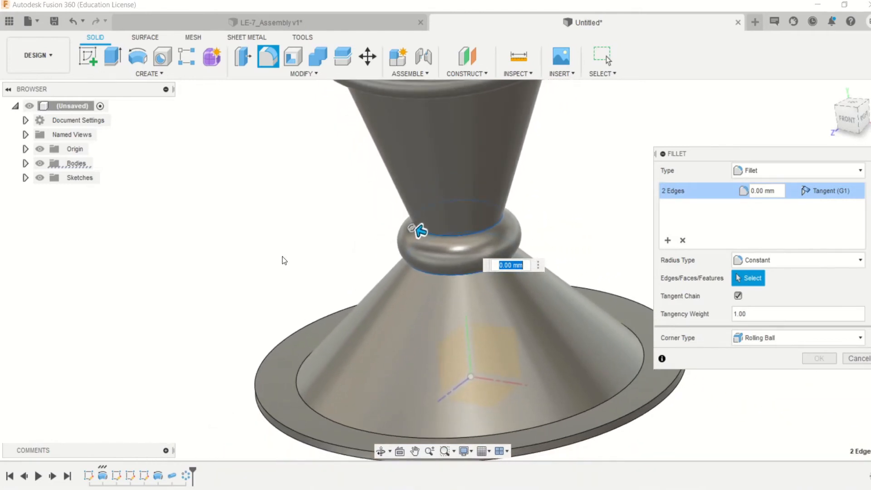
{"action": "middle_click_drag", "start_coordinate": [289, 237], "coordinate": [289, 237], "text": "shift"}
{"action": "scroll", "coordinate": [290, 240], "scroll_direction": "up", "scroll_amount": 2}
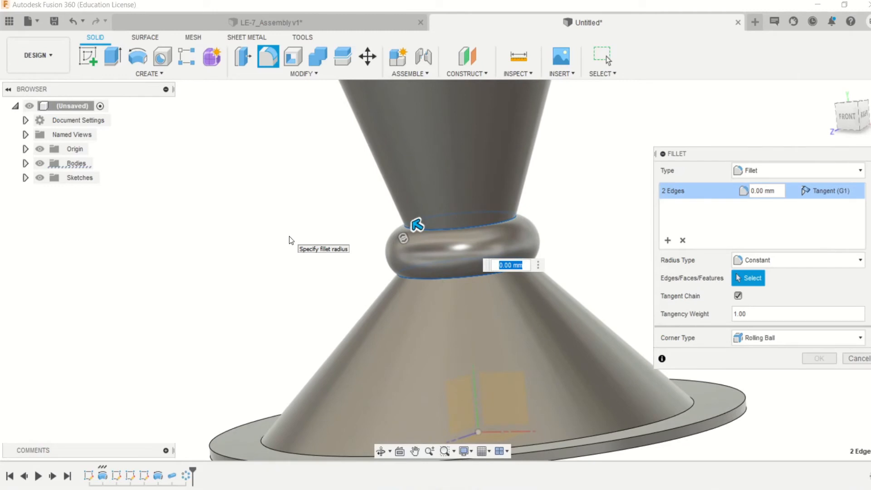
{"action": "scroll", "coordinate": [291, 240], "scroll_direction": "up", "scroll_amount": 2}
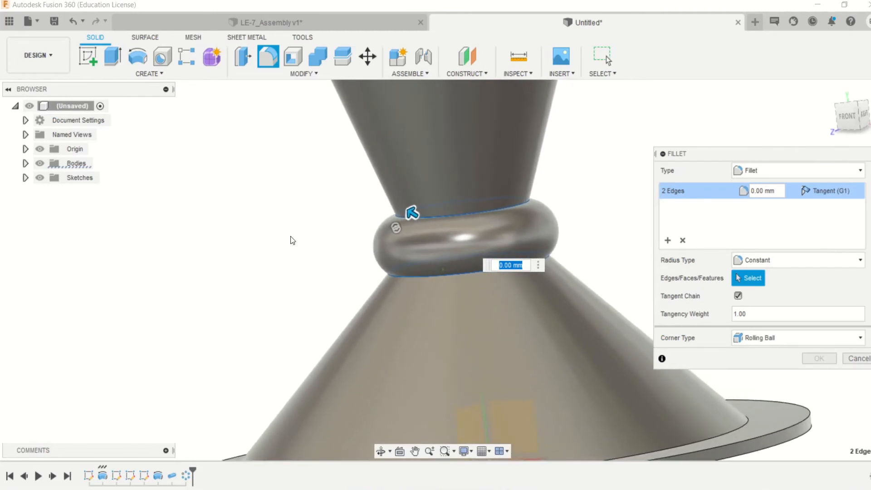
{"action": "mouse_move", "coordinate": [408, 211]}
{"action": "left_mouse_down"}
{"action": "mouse_move", "coordinate": [401, 205]}
{"action": "mouse_move", "coordinate": [407, 211]}
{"action": "left_mouse_up"}
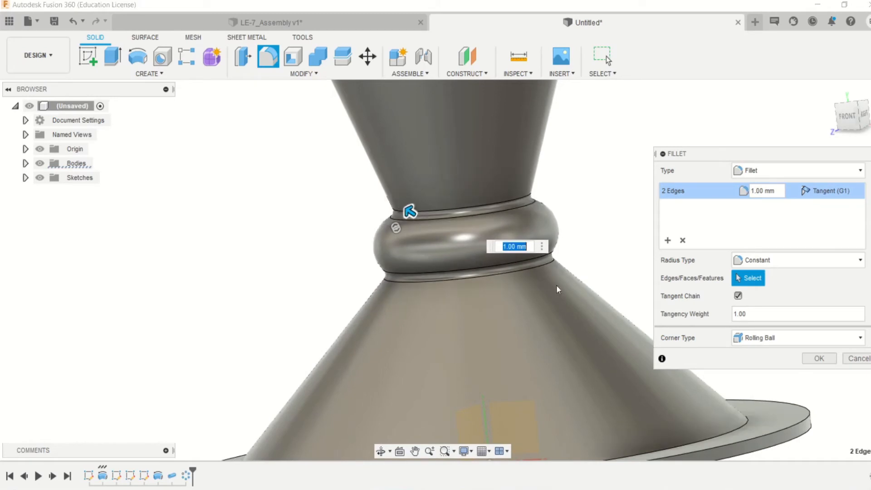
{"action": "left_click", "coordinate": [819, 359]}
- Fillet the edge where the underside of the upper rim ring meets the outer wall with a 1 mm radius
{"action": "key", "text": "F6"}
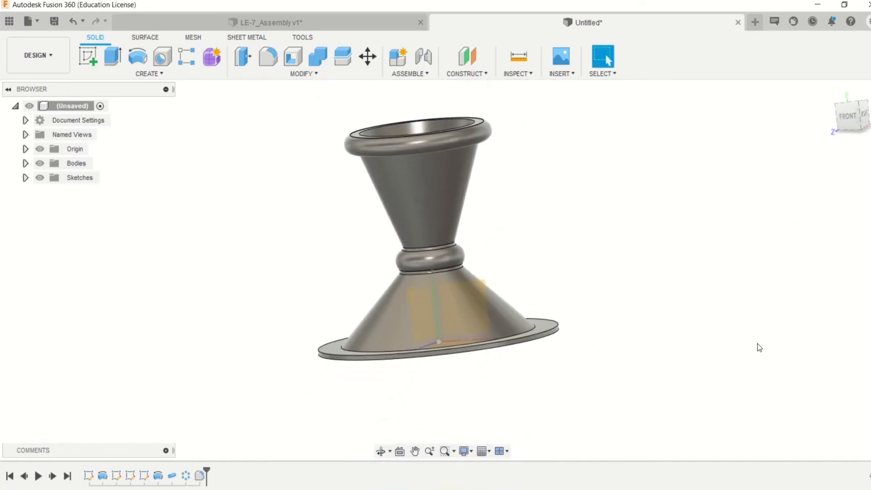
{"action": "middle_click_drag", "start_coordinate": [376, 272], "coordinate": [355, 229], "text": "shift"}
{"action": "scroll", "coordinate": [366, 147], "scroll_direction": "up", "scroll_amount": 5}
{"action": "scroll", "coordinate": [356, 229], "scroll_direction": "up", "scroll_amount": 3}
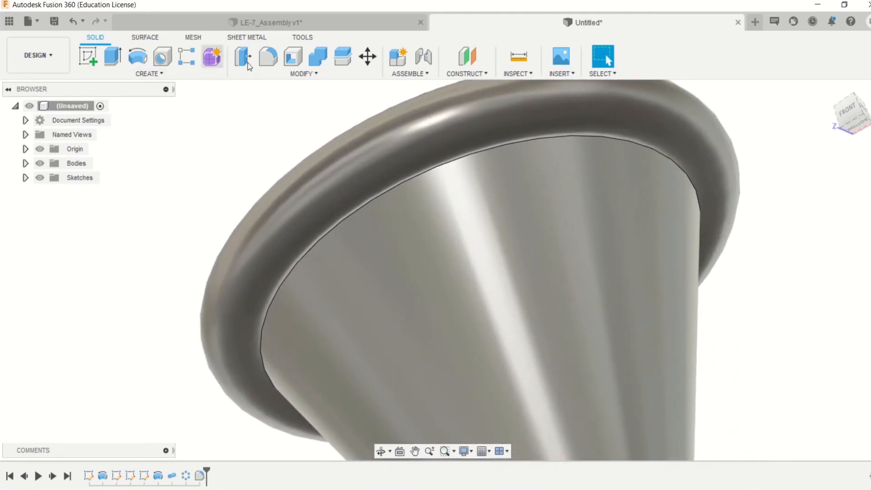
{"action": "left_click", "coordinate": [268, 56]}
{"action": "left_click", "coordinate": [399, 184]}
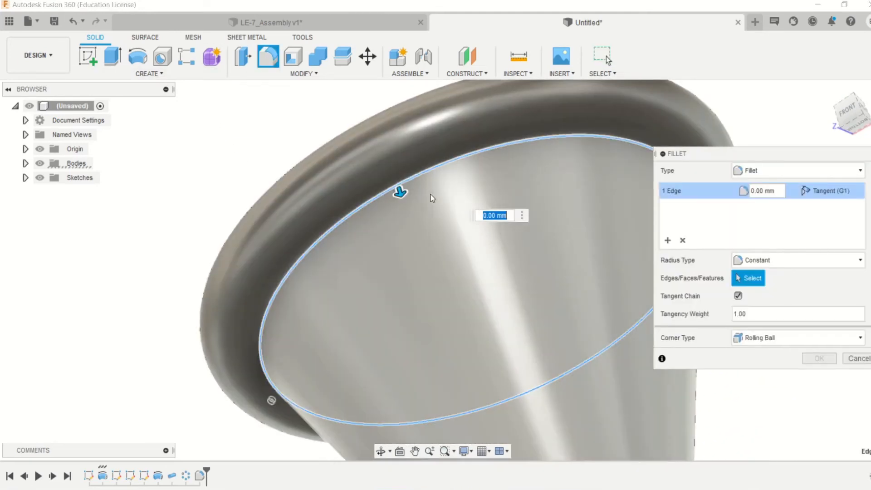
{"action": "type", "text": "1"}
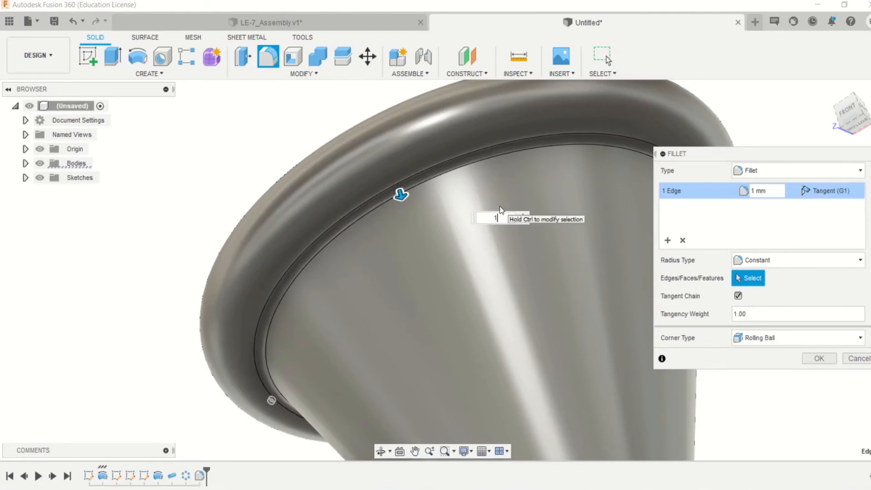
{"action": "left_click", "coordinate": [819, 359]}
- Create a construction plane offset 20 mm from the XY plane toward the front of the nozzle
{"action": "scroll", "coordinate": [650, 246], "scroll_direction": "down", "scroll_amount": 10}
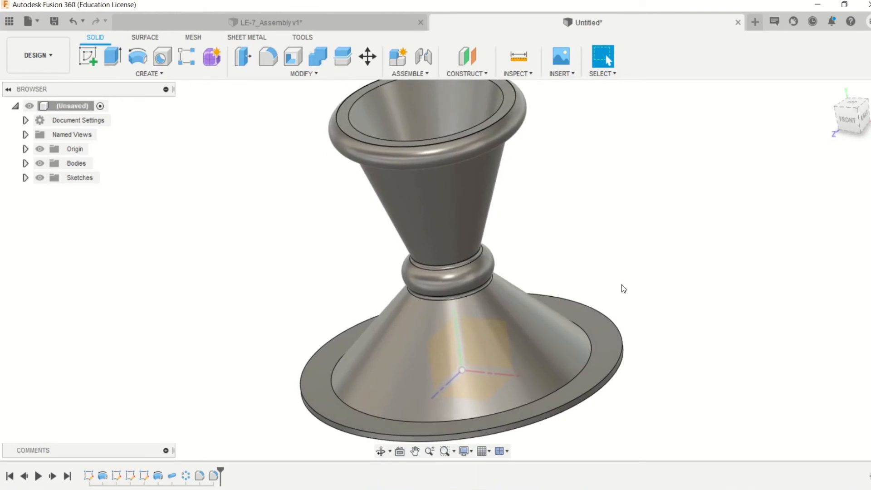
{"action": "scroll", "coordinate": [622, 284], "scroll_direction": "up", "scroll_amount": 3}
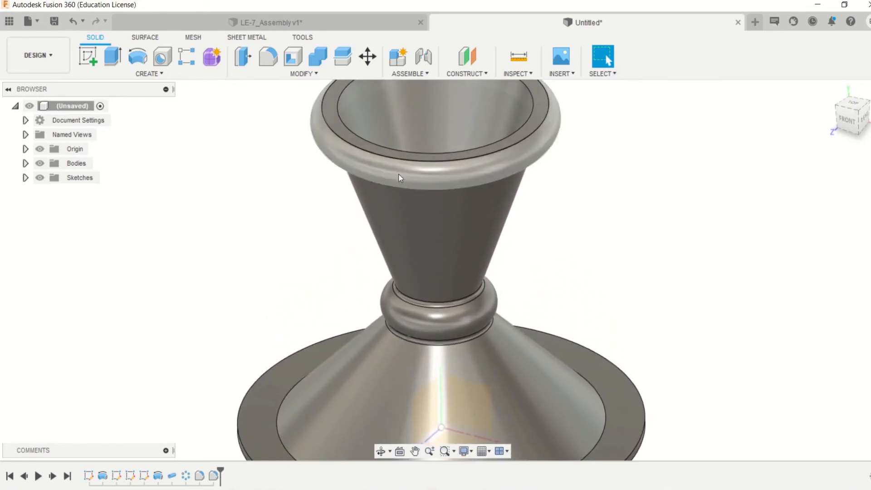
{"action": "scroll", "coordinate": [345, 150], "scroll_direction": "down", "scroll_amount": 5}
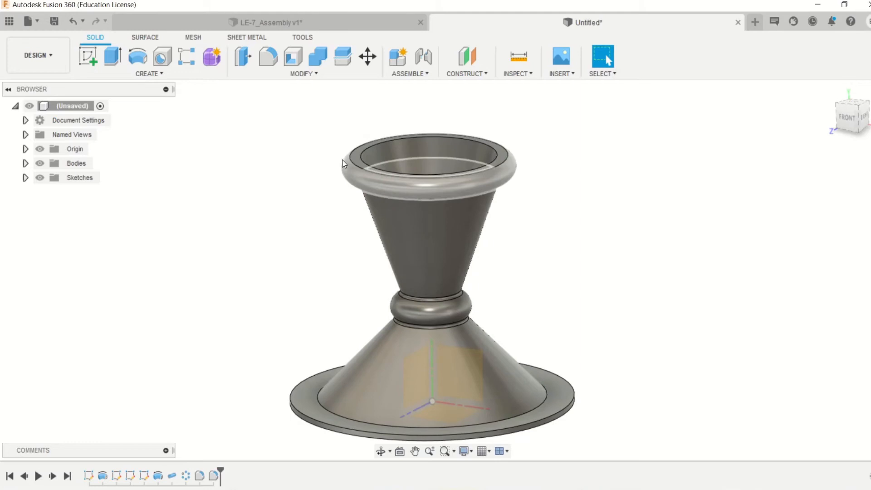
{"action": "scroll", "coordinate": [343, 163], "scroll_direction": "up", "scroll_amount": 3}
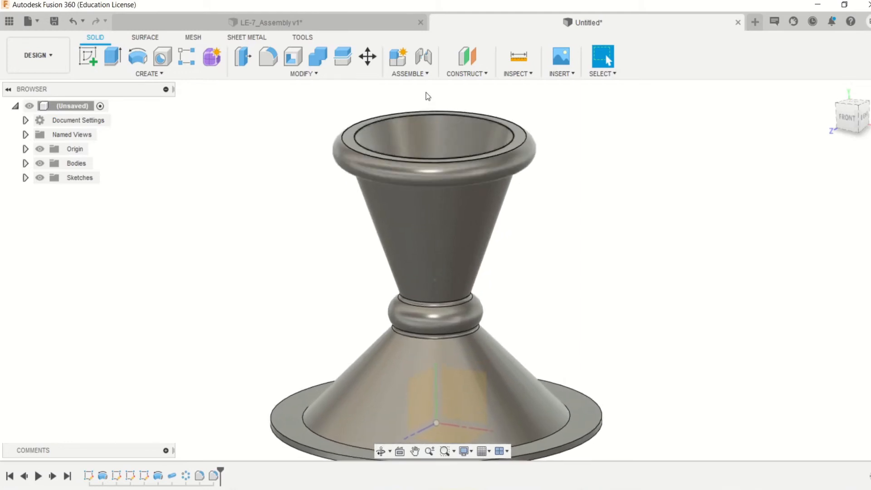
{"action": "left_click", "coordinate": [469, 74]}
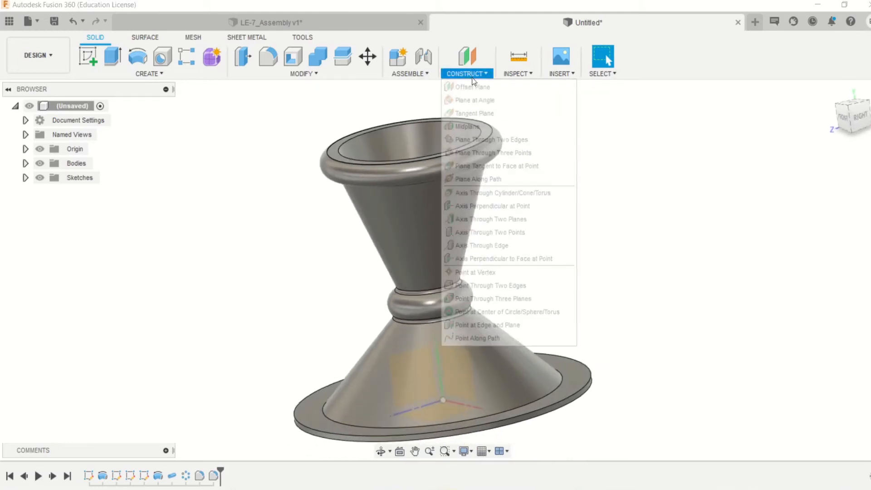
{"action": "left_click", "coordinate": [482, 87]}
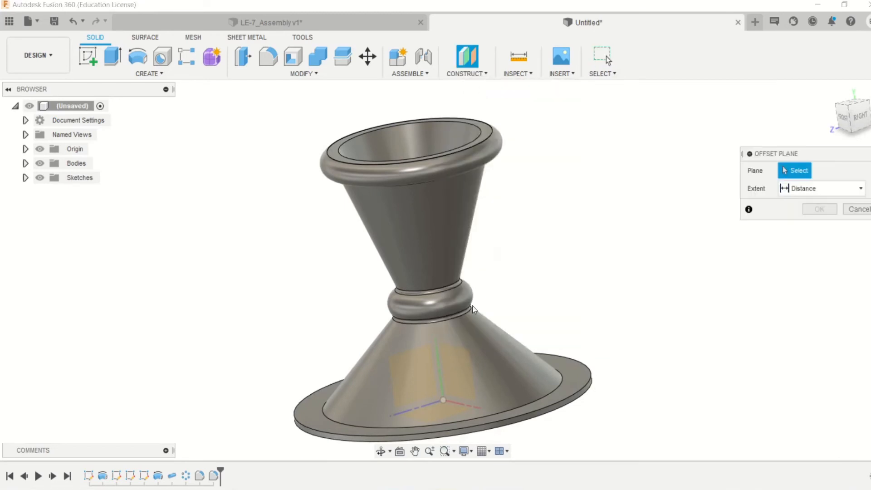
{"action": "left_click", "coordinate": [446, 360]}
{"action": "left_click_drag", "start_coordinate": [448, 360], "coordinate": [396, 373]}
{"action": "middle_click_drag", "start_coordinate": [398, 373], "coordinate": [393, 373], "text": "shift"}
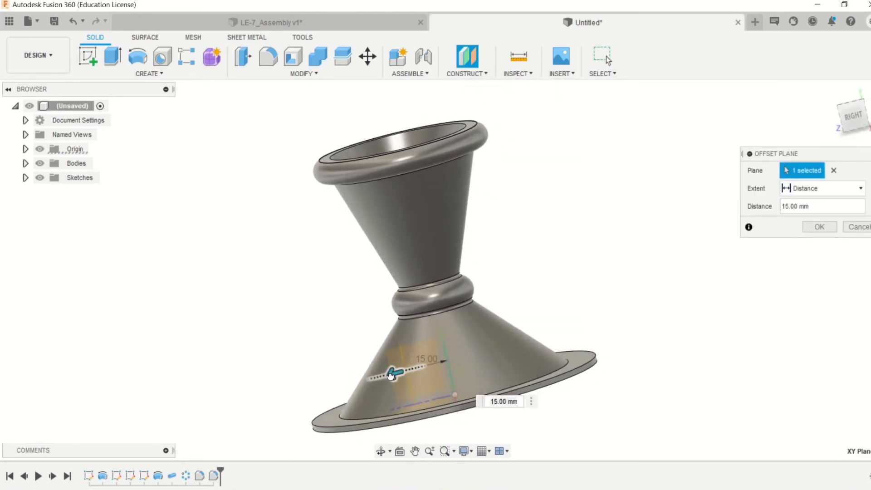
{"action": "left_click_drag", "start_coordinate": [390, 376], "coordinate": [385, 378]}
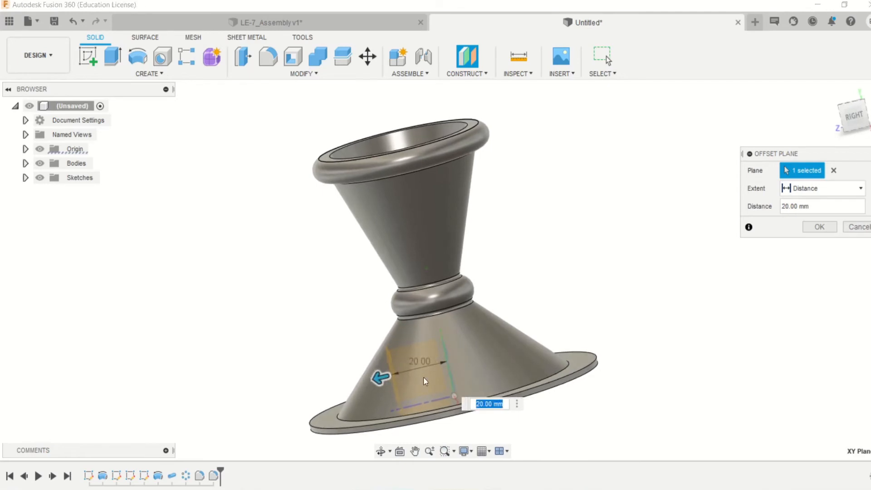
{"action": "middle_click_drag", "start_coordinate": [444, 378], "coordinate": [490, 374], "text": "shift"}
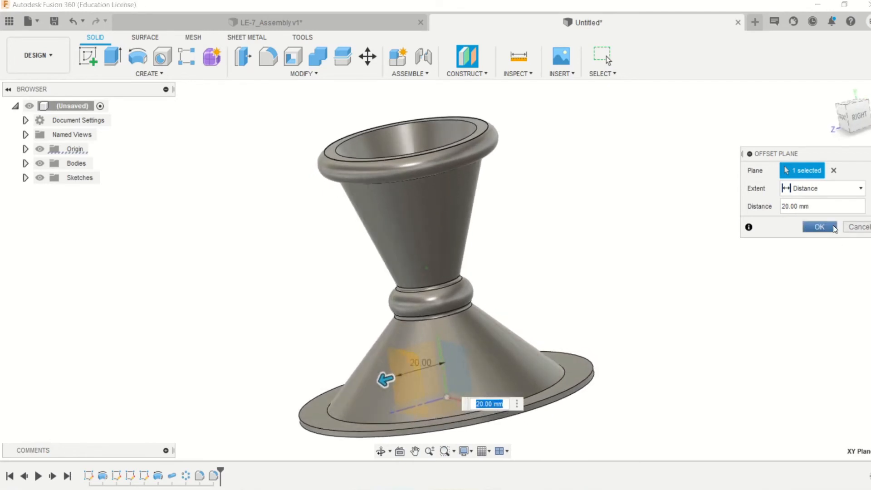
{"action": "left_click", "coordinate": [819, 227]}
- Start a sketch on the new offset plane and draw an 8 mm diameter circle beside the throat ring
{"action": "middle_click_drag", "start_coordinate": [772, 274], "coordinate": [767, 283], "text": "shift"}
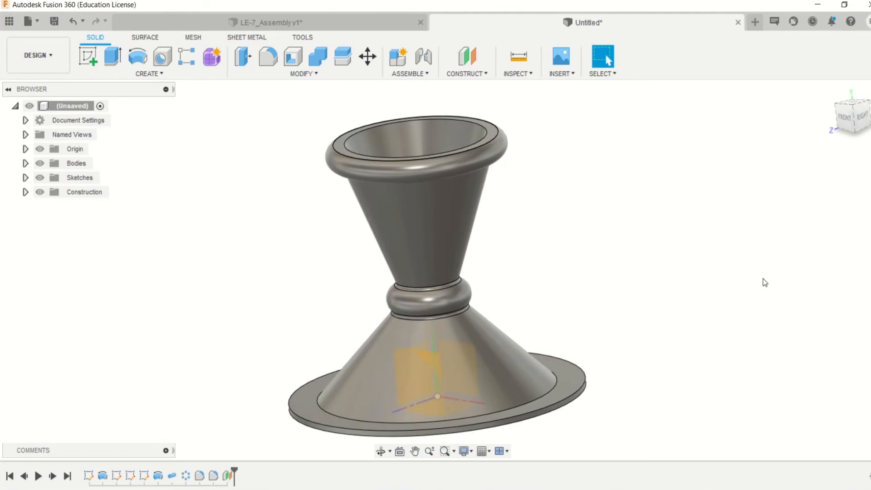
{"action": "key", "text": "l"}
{"action": "left_click", "coordinate": [434, 358]}
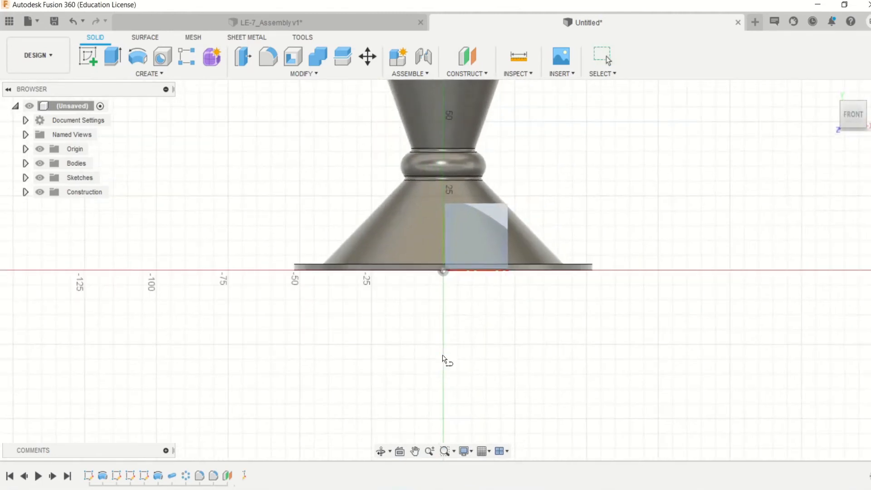
{"action": "scroll", "coordinate": [465, 198], "scroll_direction": "up", "scroll_amount": 5}
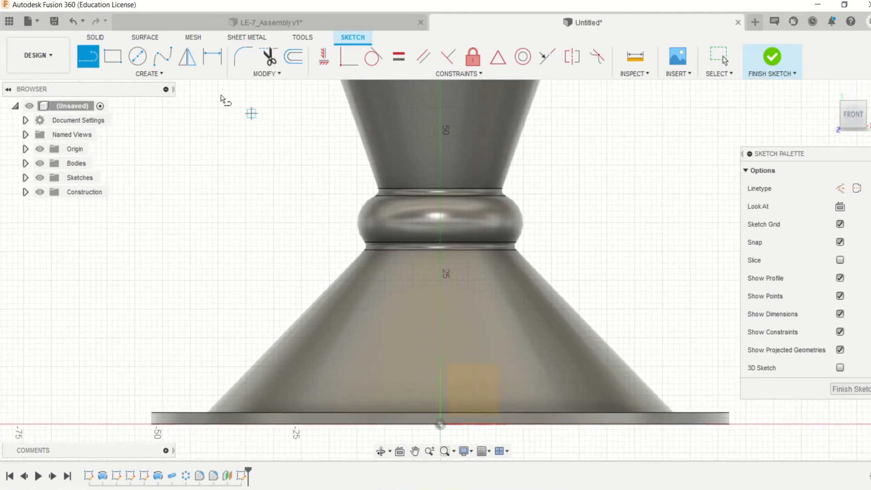
{"action": "left_click", "coordinate": [138, 57]}
{"action": "scroll", "coordinate": [442, 179], "scroll_direction": "up", "scroll_amount": 1}
{"action": "scroll", "coordinate": [442, 179], "scroll_direction": "up", "scroll_amount": 1}
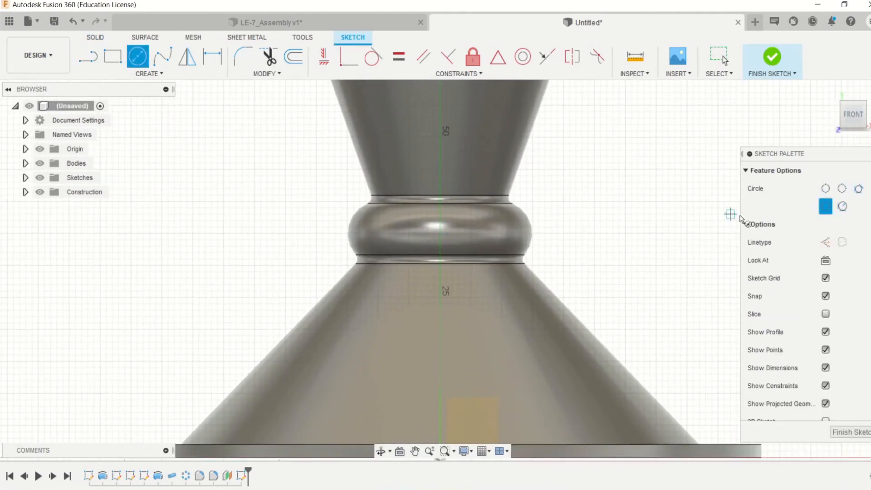
{"action": "left_click", "coordinate": [653, 213]}
{"action": "key", "text": "Escape"}
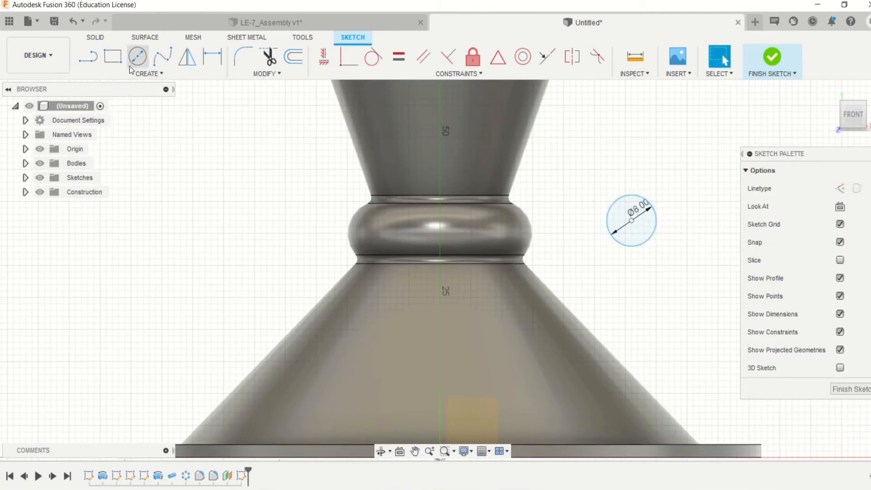
- Draw a concentric 6 mm circle inside the 8 mm circle and align their shared centre vertically with the origin
{"action": "left_click", "coordinate": [131, 64]}
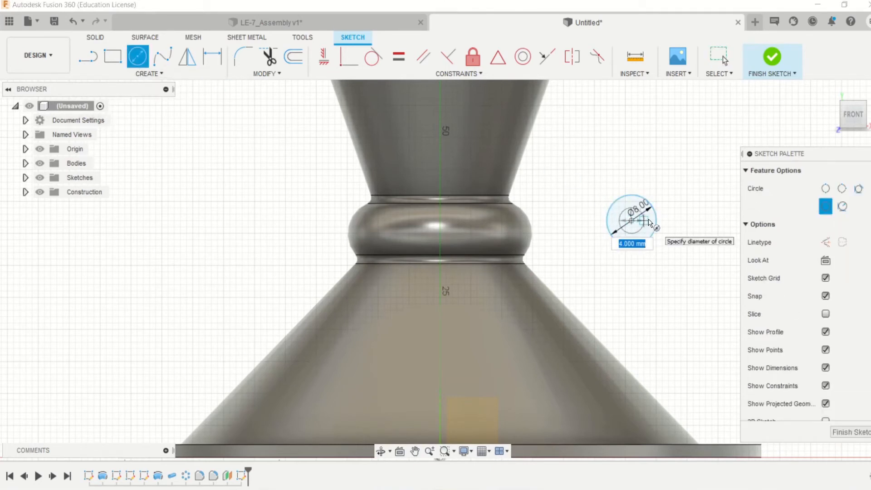
{"action": "key", "text": "Return"}
{"action": "key", "text": "Escape"}
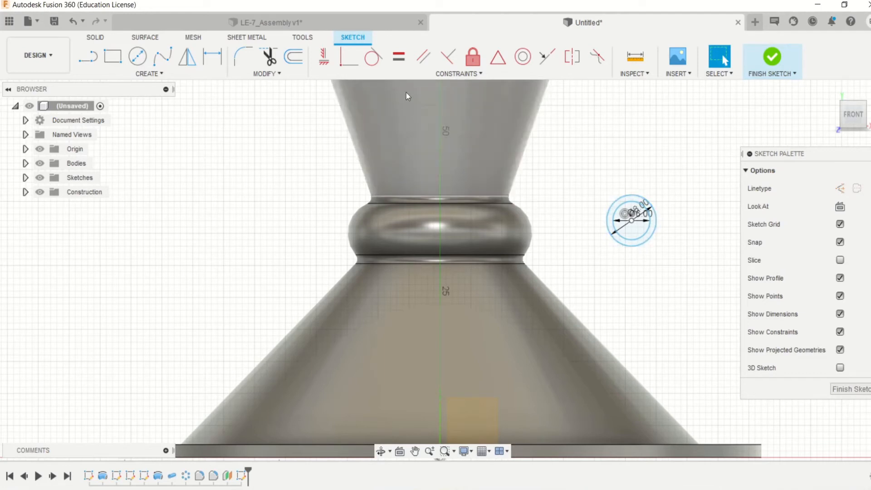
{"action": "left_click", "coordinate": [631, 221]}
{"action": "left_click", "coordinate": [441, 410]}
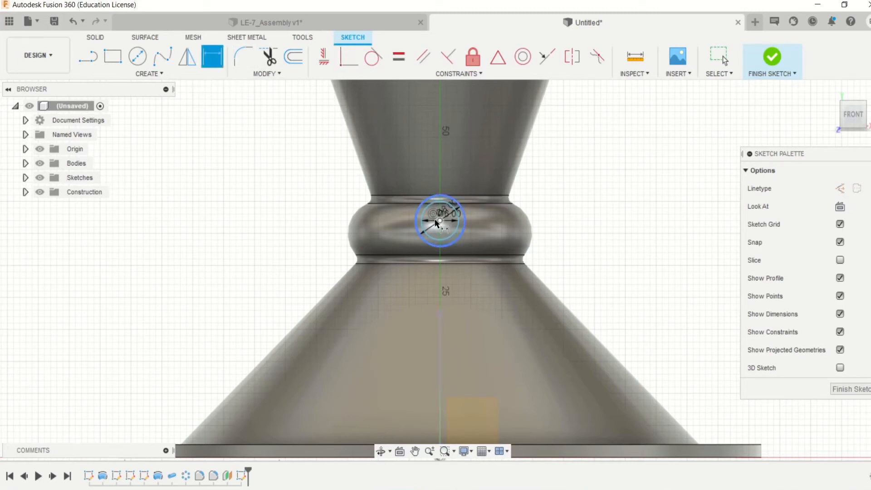
- Dimension the circles' centre 35 mm above the nozzle's base line
{"action": "scroll", "coordinate": [444, 410], "scroll_direction": "down", "scroll_amount": 1}
{"action": "middle_click_drag", "start_coordinate": [444, 410], "coordinate": [445, 337]}
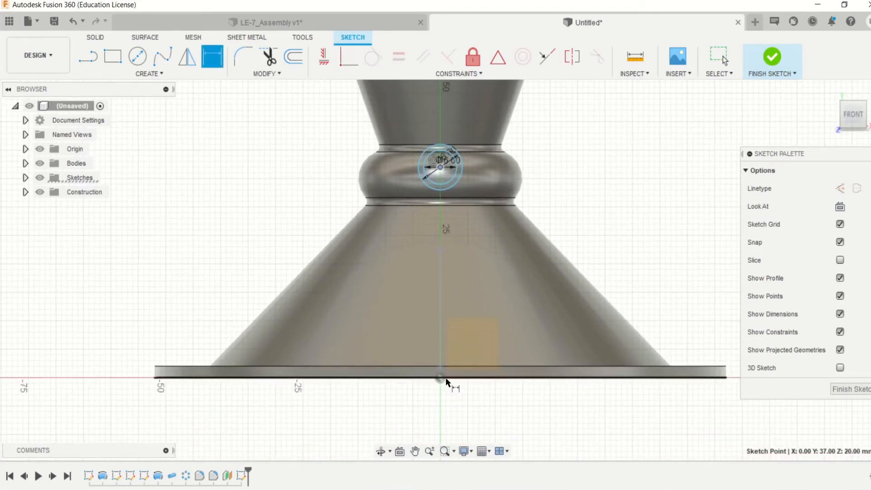
{"action": "left_click", "coordinate": [464, 377]}
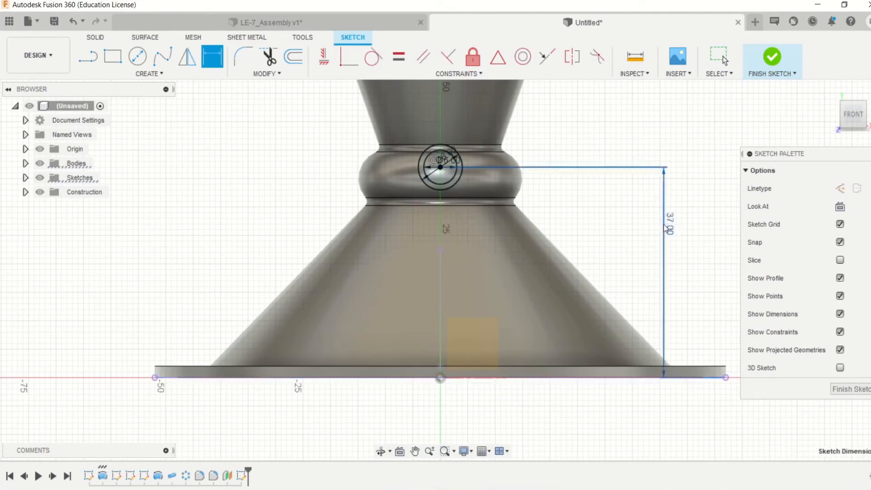
{"action": "left_click", "coordinate": [676, 230]}
{"action": "type", "text": "35"}
{"action": "key", "text": "Return"}
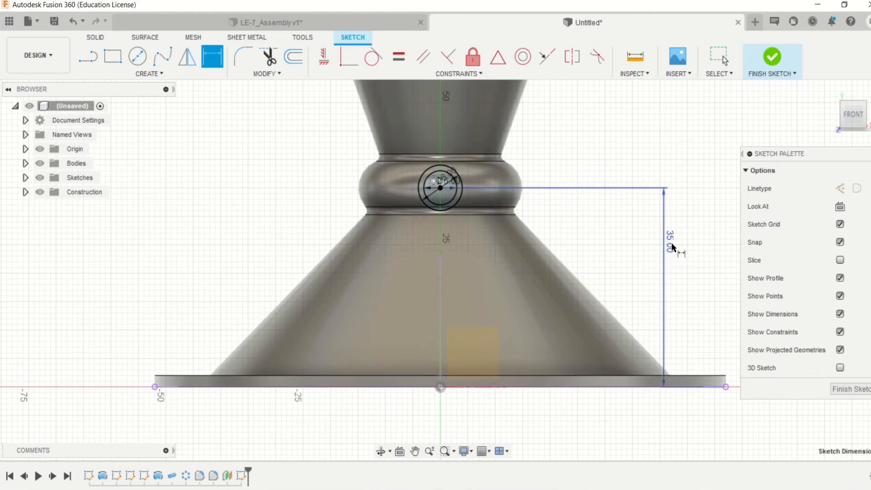
- Try a centre height of 36 mm for the circles, and set it back to 35 mm
{"action": "double_click", "coordinate": [672, 247]}
{"action": "type", "text": "36"}
{"action": "key", "text": "Return"}
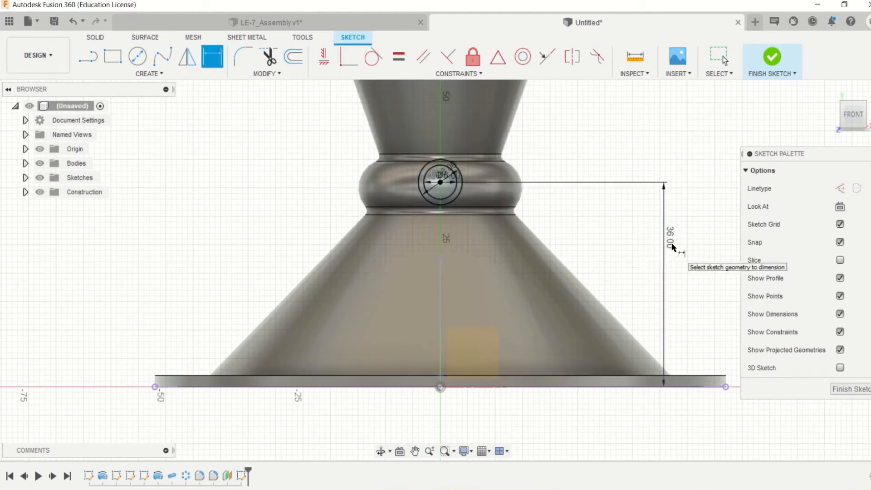
{"action": "double_click", "coordinate": [665, 245]}
{"action": "type", "text": "35"}
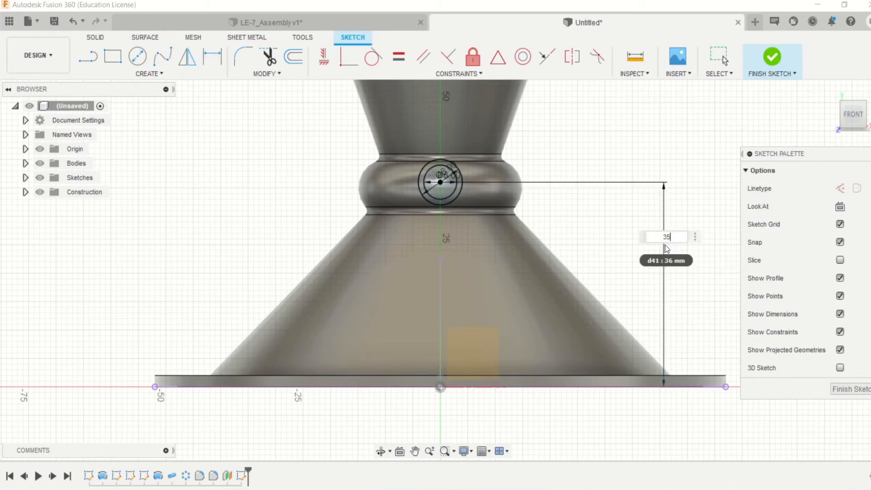
{"action": "key", "text": "Return"}
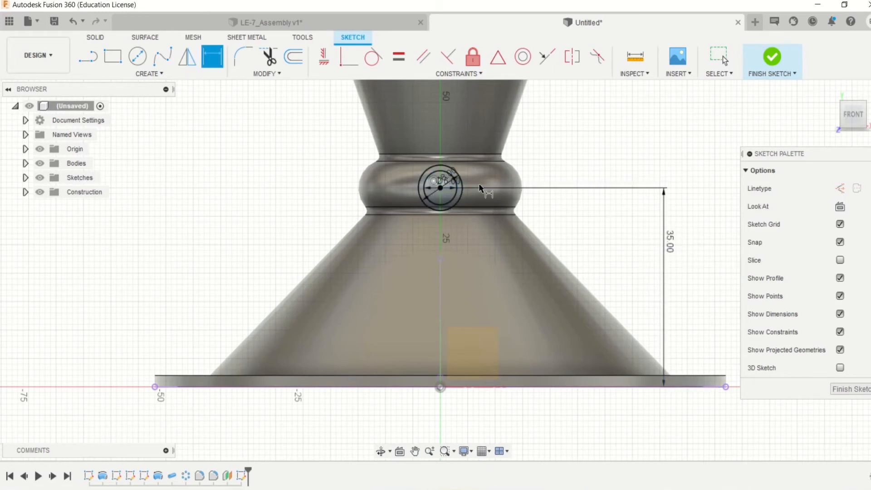
- Finish the sketch and extrude the profile between the two circles to the throat ring's outer face, joined to the nozzle
{"action": "left_click", "coordinate": [779, 65]}
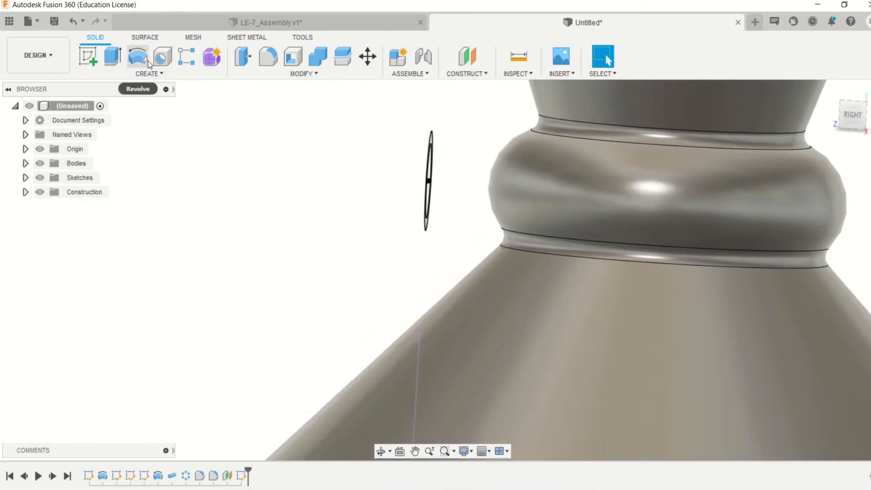
{"action": "left_click", "coordinate": [112, 57]}
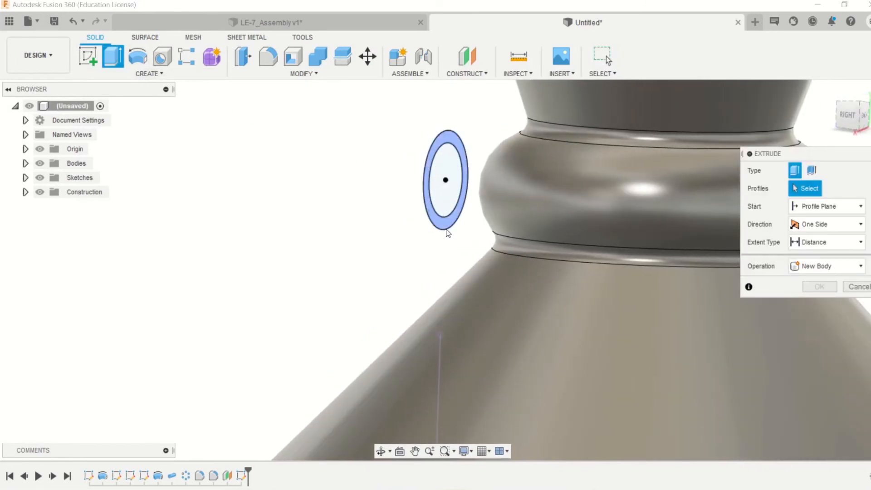
{"action": "left_click", "coordinate": [437, 195]}
{"action": "left_click", "coordinate": [824, 244]}
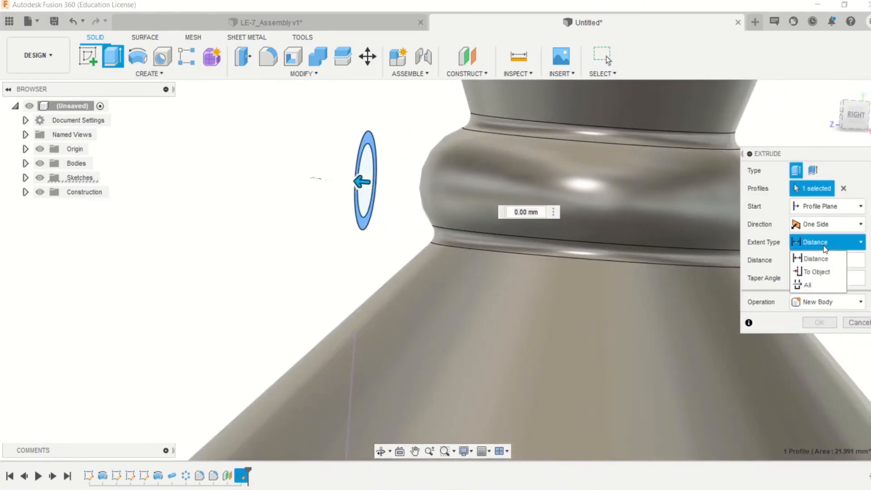
{"action": "left_click", "coordinate": [811, 274]}
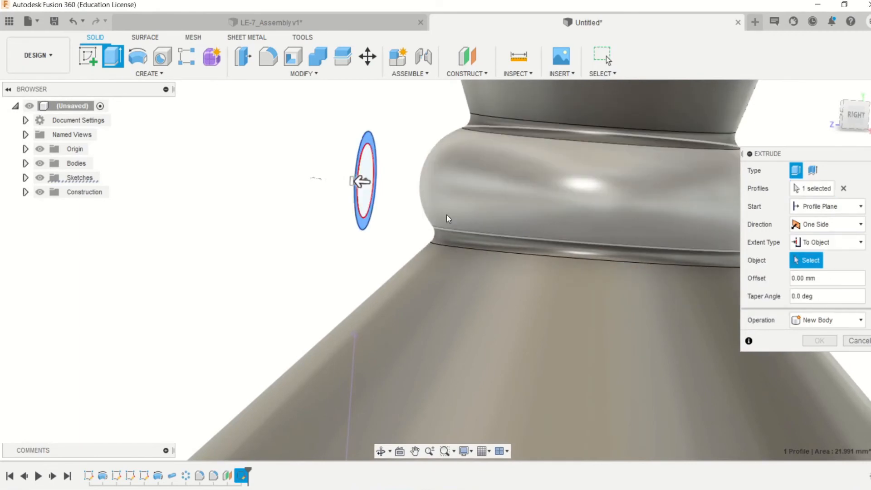
{"action": "left_click", "coordinate": [447, 214]}
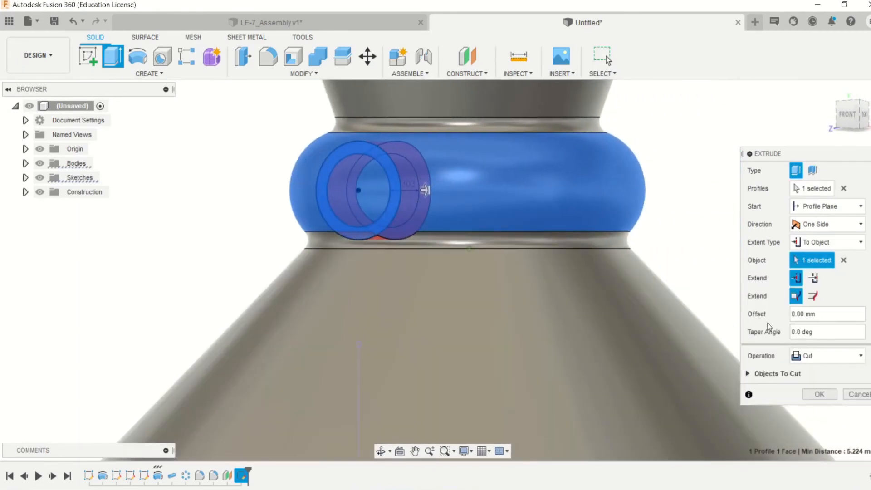
{"action": "left_click", "coordinate": [817, 360]}
{"action": "left_click", "coordinate": [811, 373]}
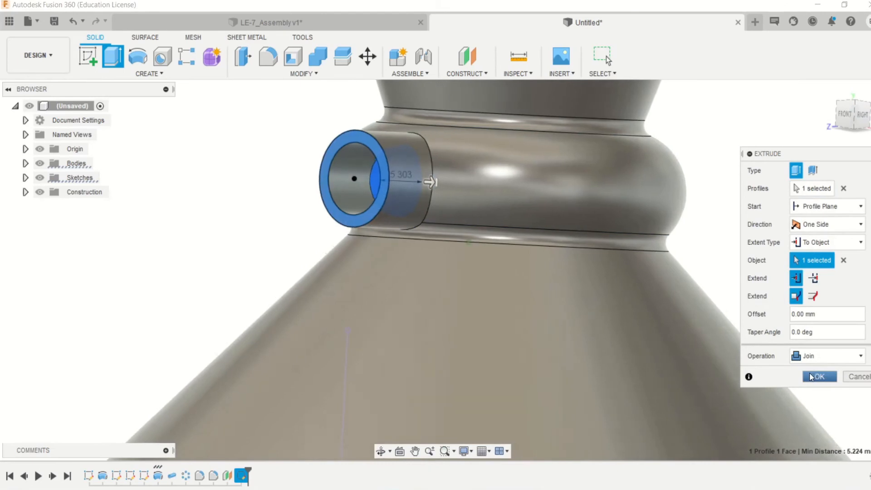
{"action": "scroll", "coordinate": [463, 219], "scroll_direction": "up", "scroll_amount": 5}
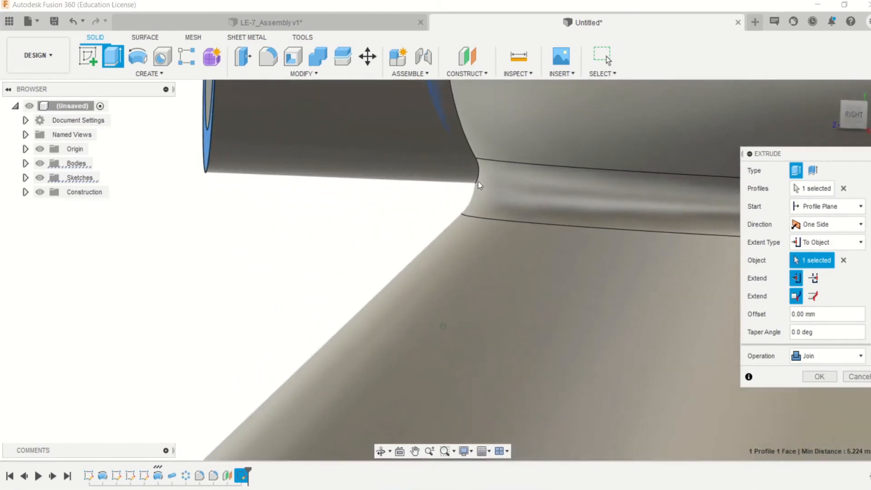
{"action": "scroll", "coordinate": [486, 177], "scroll_direction": "down", "scroll_amount": 5}
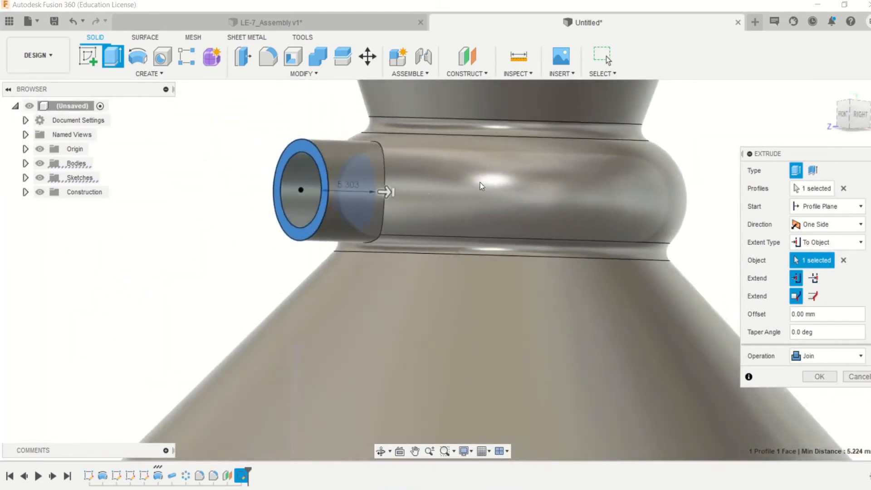
{"action": "left_click", "coordinate": [815, 378]}
- Fillet the edges where the inlet pipe meets the throat ring with a 0.5 mm constant radius
{"action": "middle_click_drag", "start_coordinate": [814, 377], "coordinate": [748, 353], "text": "shift"}
{"action": "key", "text": "f"}
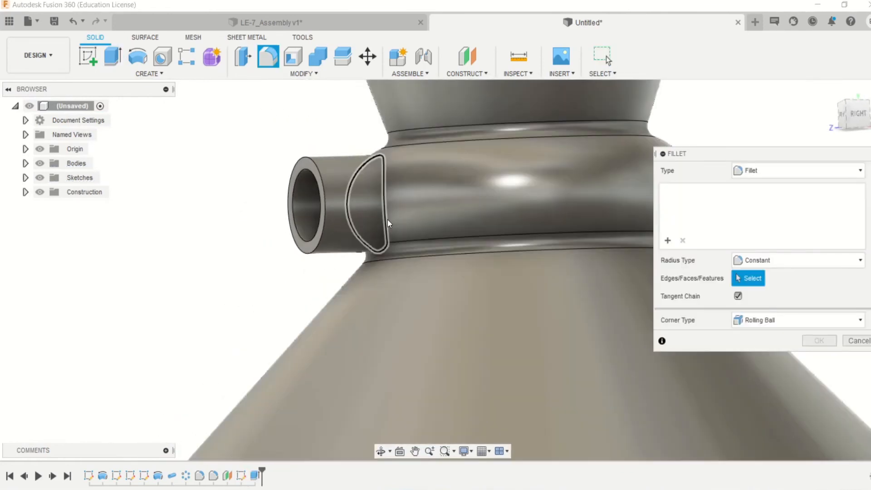
{"action": "left_click", "coordinate": [392, 223]}
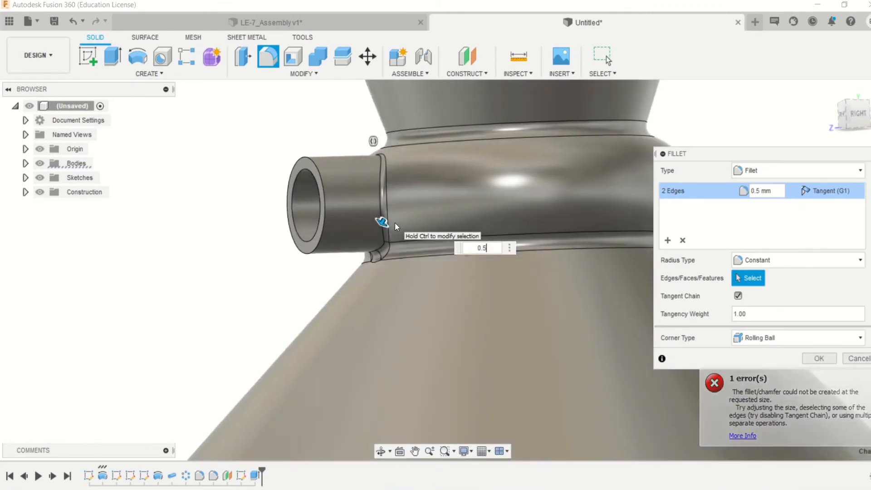
{"action": "middle_click_drag", "start_coordinate": [396, 226], "coordinate": [395, 226], "text": "shift"}
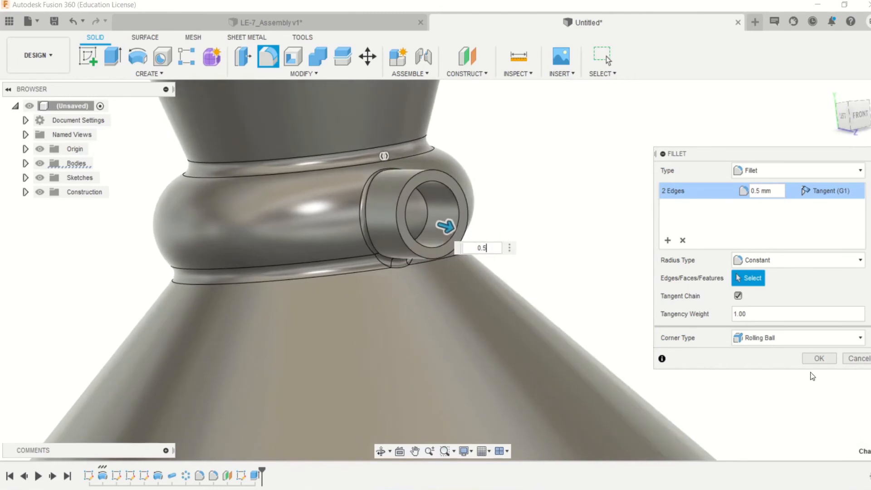
{"action": "left_click", "coordinate": [817, 359]}
- Show Sketch5 and extrude its inner circle -9 mm as a cut through the pipe into the throat ring
{"action": "middle_click_drag", "start_coordinate": [676, 333], "coordinate": [5, 166], "text": "shift"}
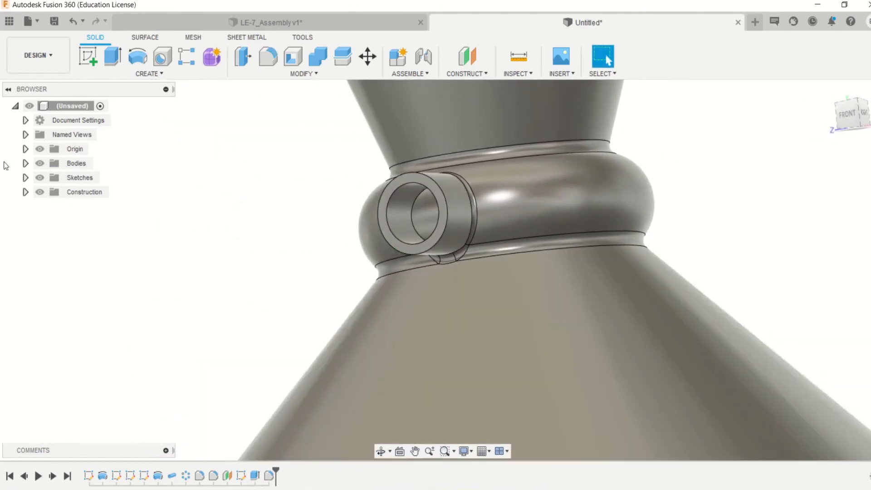
{"action": "left_click", "coordinate": [26, 178]}
{"action": "left_click", "coordinate": [50, 249]}
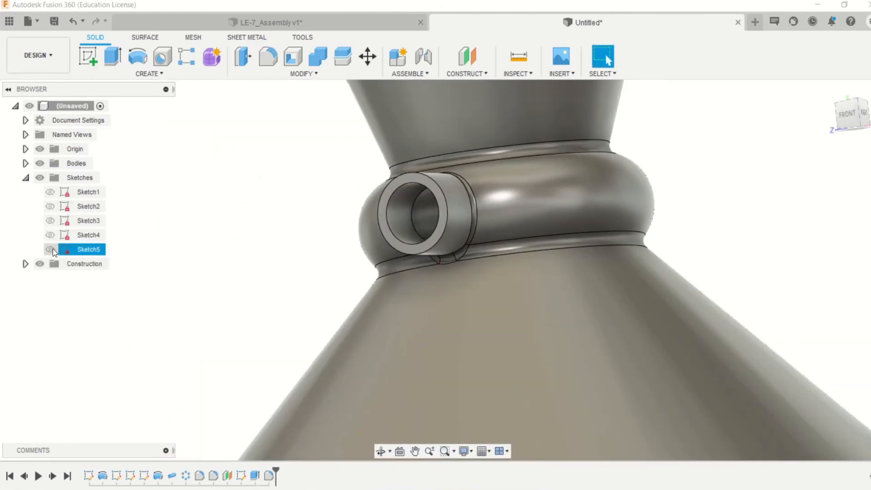
{"action": "key", "text": "e"}
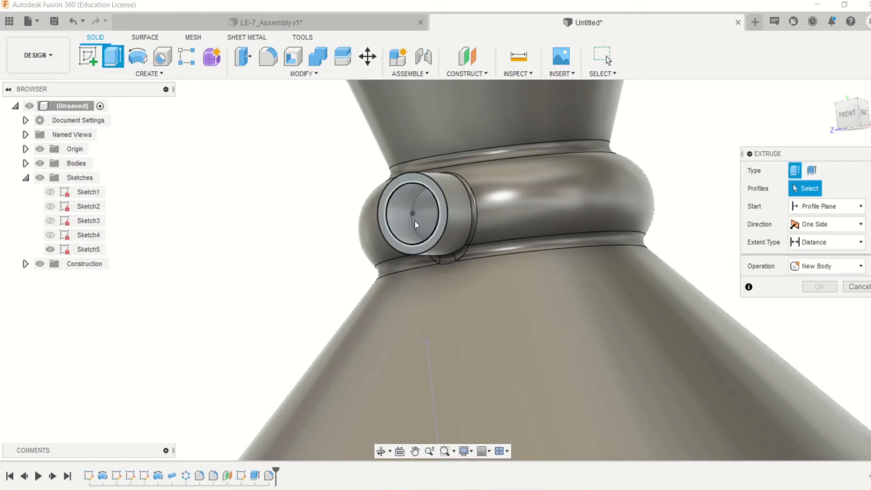
{"action": "left_click", "coordinate": [426, 223]}
{"action": "middle_click_drag", "start_coordinate": [399, 218], "coordinate": [387, 271], "text": "shift"}
{"action": "left_click_drag", "start_coordinate": [349, 271], "coordinate": [431, 274]}
{"action": "middle_click_drag", "start_coordinate": [431, 274], "coordinate": [533, 336], "text": "shift"}
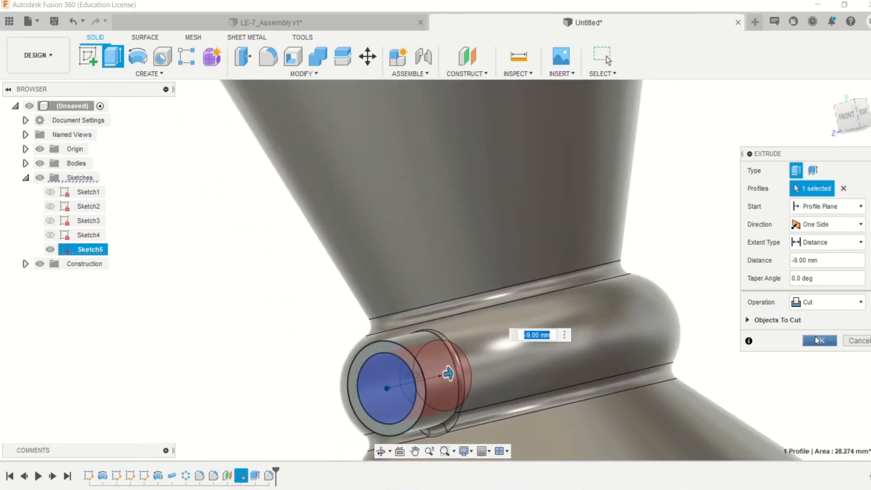
{"action": "left_click", "coordinate": [819, 341]}
- Hide Sketch5 after the pipe bore has been cut
{"action": "middle_click_drag", "start_coordinate": [686, 344], "coordinate": [651, 346], "text": "shift"}
{"action": "scroll", "coordinate": [652, 347], "scroll_direction": "down", "scroll_amount": 8}
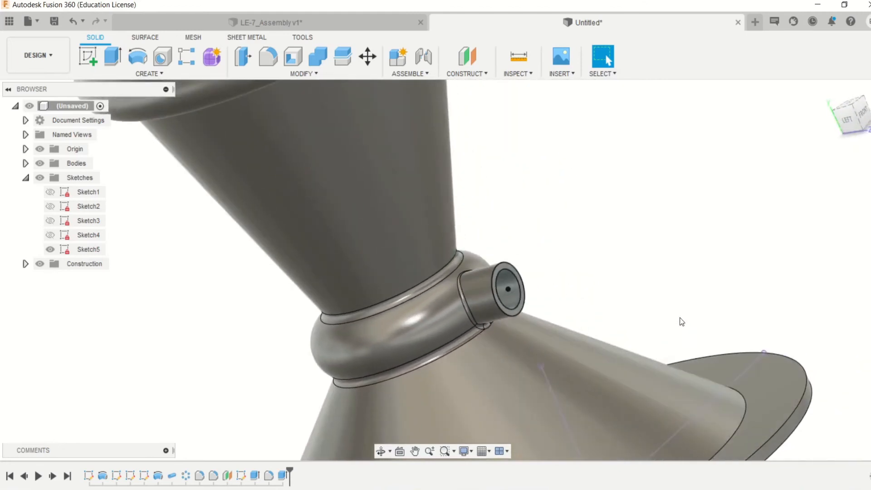
{"action": "mouse_move", "coordinate": [467, 283]}
{"action": "middle_mouse_down", "text": "shift"}
{"action": "mouse_move", "coordinate": [455, 260]}
{"action": "mouse_move", "coordinate": [455, 219]}
{"action": "middle_mouse_up", "text": "shift"}
{"action": "scroll", "coordinate": [467, 282], "scroll_direction": "up", "scroll_amount": 8}
{"action": "left_click", "coordinate": [50, 249]}
- Examine the whole nozzle with its rings, base flange and inlet pipe from several angles
{"action": "scroll", "coordinate": [454, 259], "scroll_direction": "down", "scroll_amount": 5}
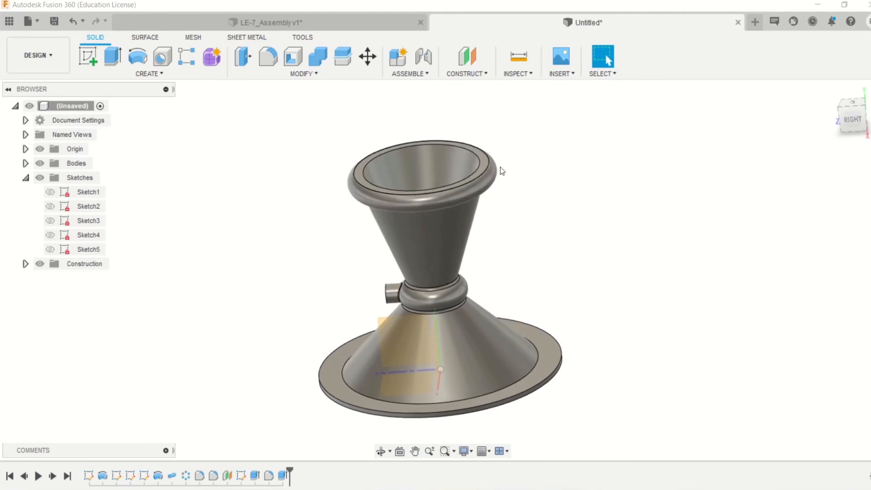
{"action": "scroll", "coordinate": [502, 171], "scroll_direction": "up", "scroll_amount": 3}
{"action": "scroll", "coordinate": [482, 311], "scroll_direction": "down", "scroll_amount": 4}
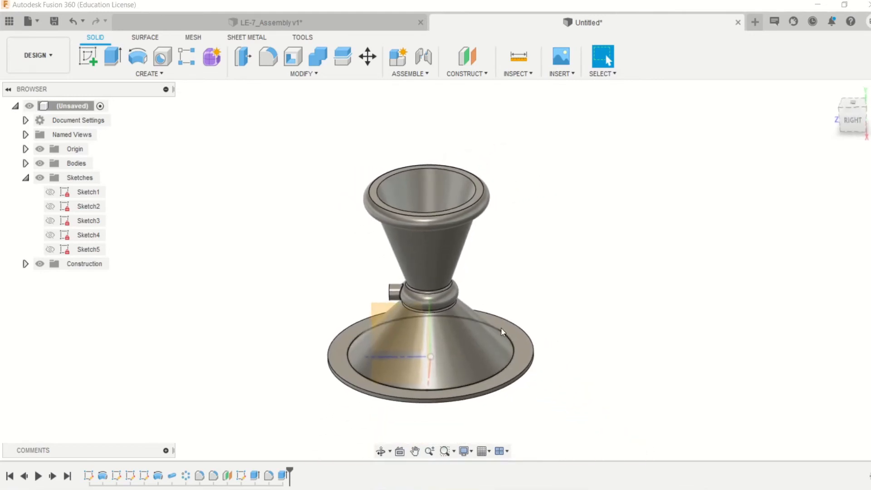
{"action": "scroll", "coordinate": [547, 341], "scroll_direction": "up", "scroll_amount": 2}
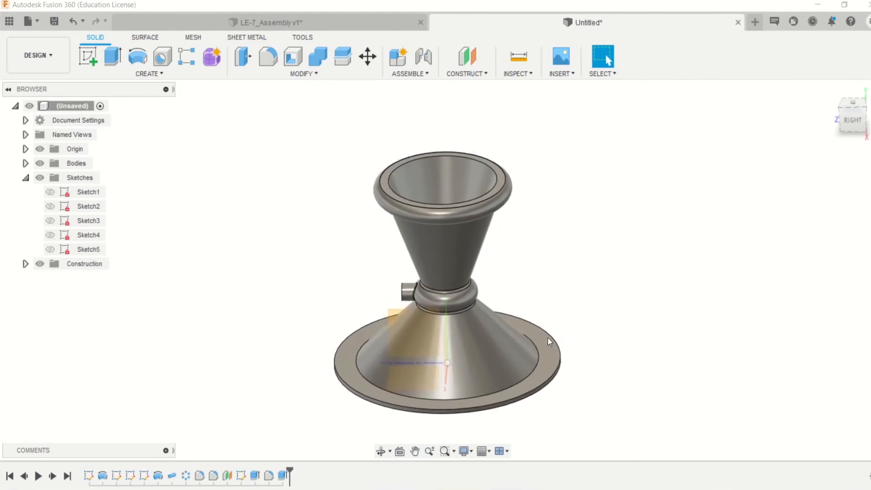
{"action": "scroll", "coordinate": [549, 342], "scroll_direction": "up", "scroll_amount": 2}
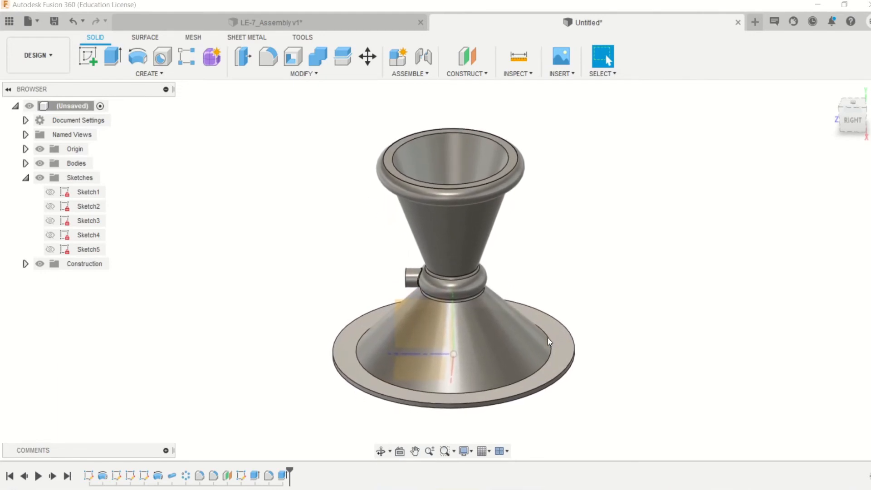
{"action": "middle_click_drag", "start_coordinate": [549, 341], "coordinate": [549, 329], "text": "shift"}
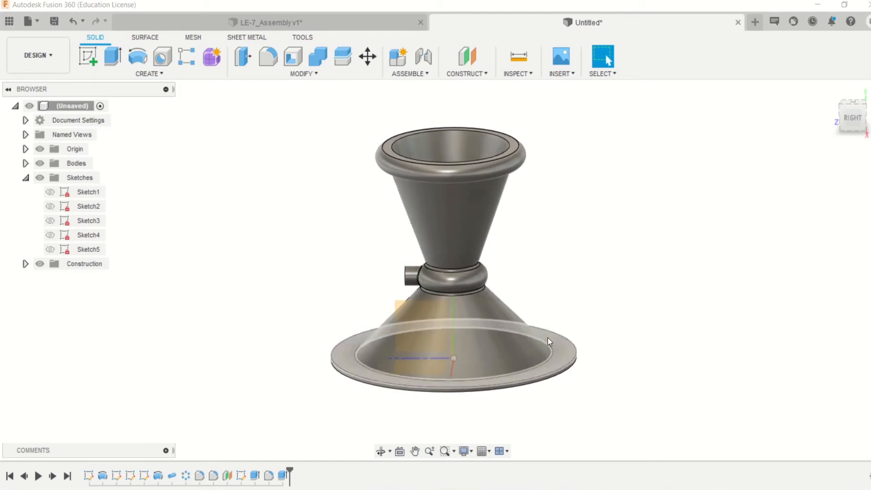
{"action": "middle_click_drag", "start_coordinate": [430, 187], "coordinate": [429, 182], "text": "shift"}
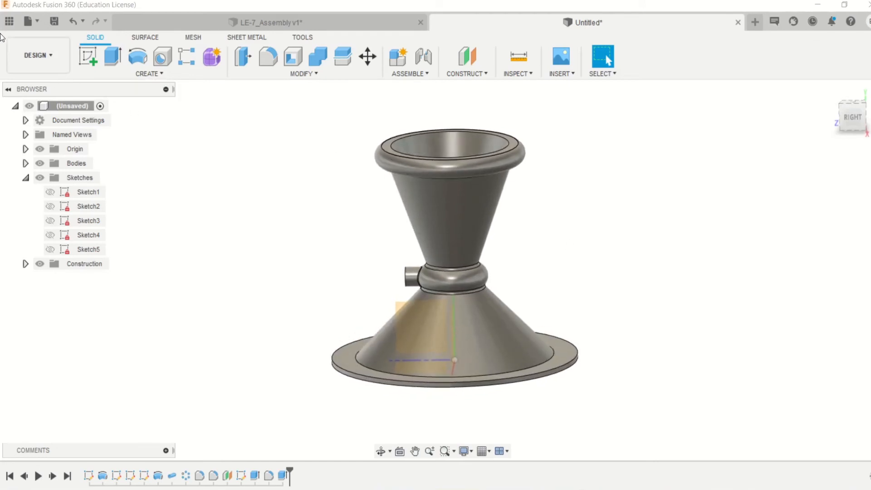
- Browse the project files to the Rocket_Example folder within FUSION_360_EUROAVIA_WORKSHOP
{"action": "left_click", "coordinate": [9, 20]}
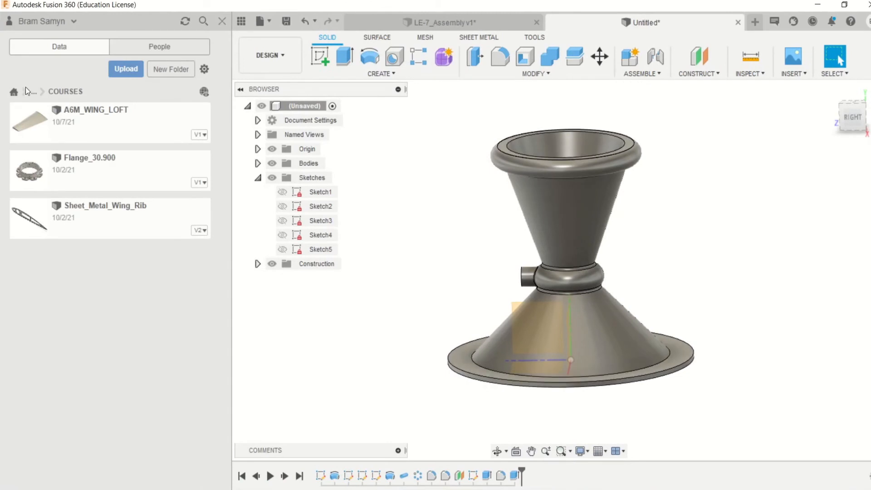
{"action": "left_click", "coordinate": [34, 92]}
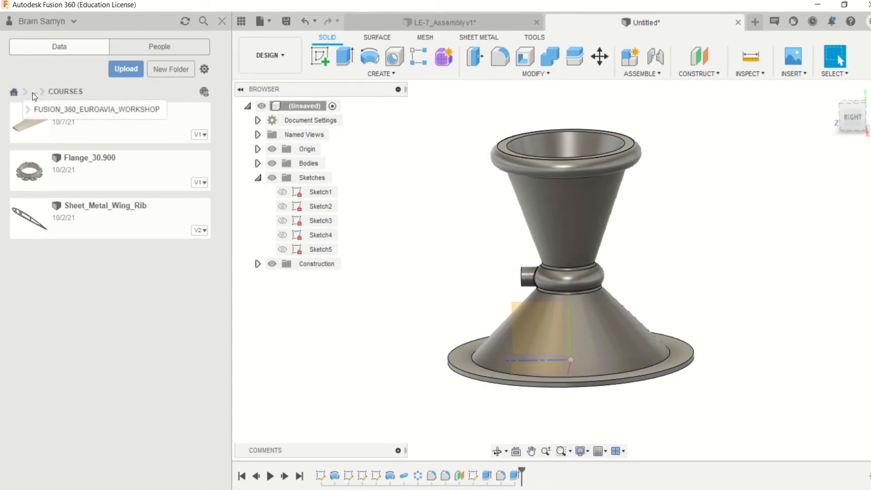
{"action": "left_click", "coordinate": [44, 112]}
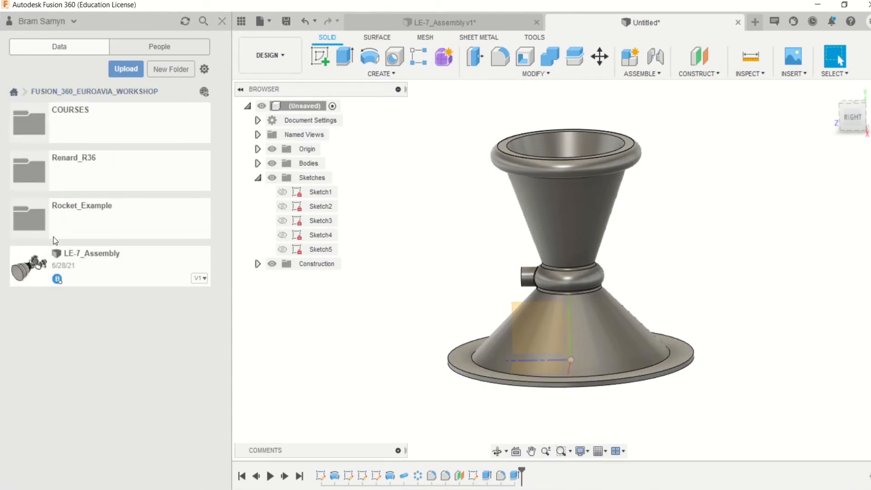
{"action": "left_click", "coordinate": [67, 218]}
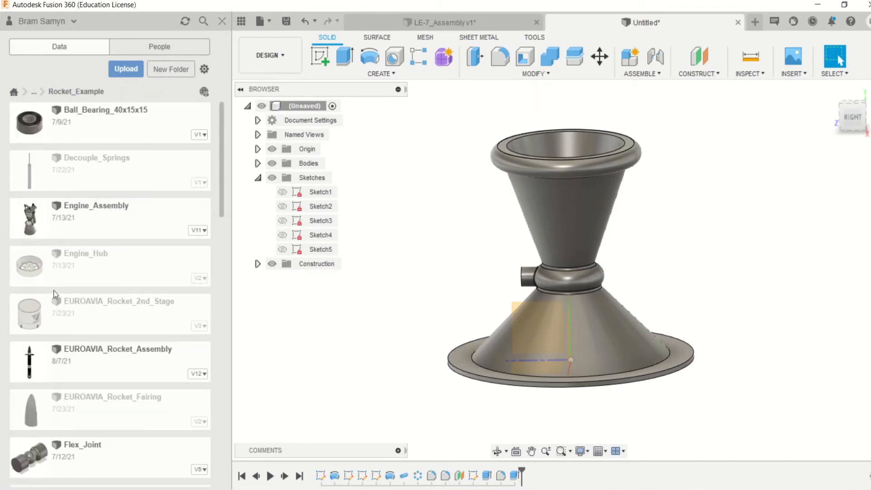
- Open the Rocket_Nozzle_EA_rocket design from the Rocket_Example folder, declining its recovery file
{"action": "scroll", "coordinate": [54, 293], "scroll_direction": "down", "scroll_amount": 10}
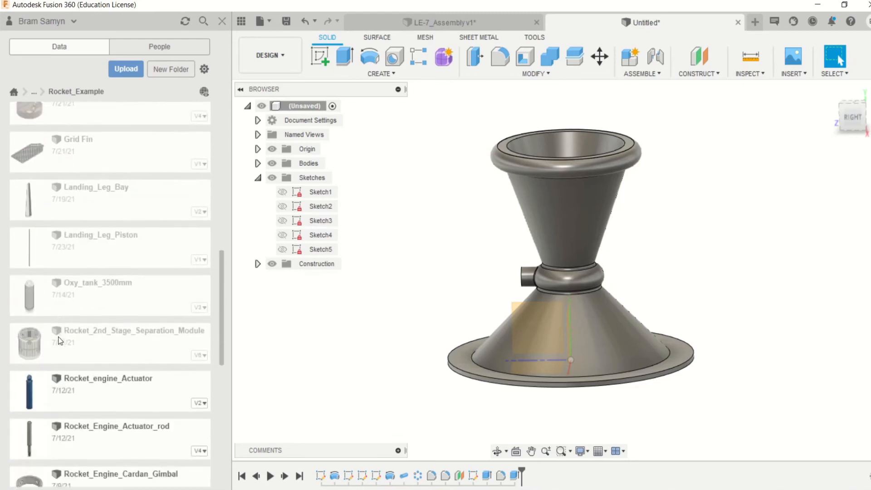
{"action": "scroll", "coordinate": [58, 341], "scroll_direction": "down", "scroll_amount": 9}
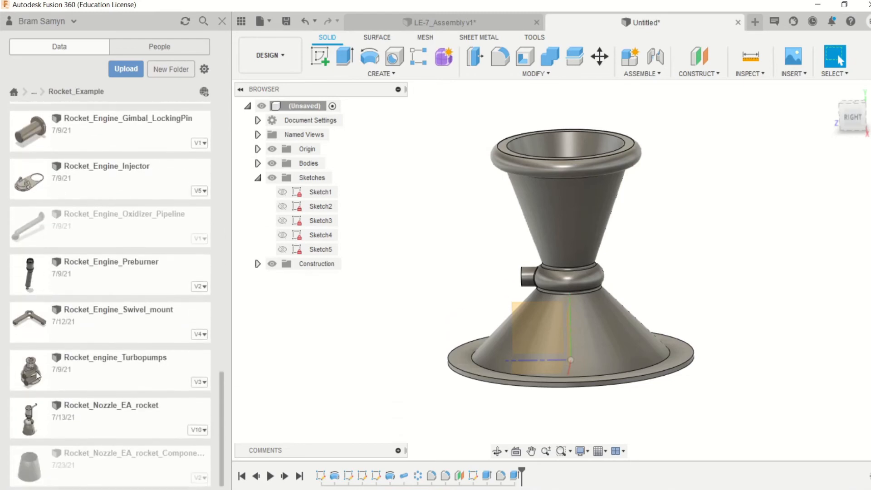
{"action": "left_click", "coordinate": [27, 420]}
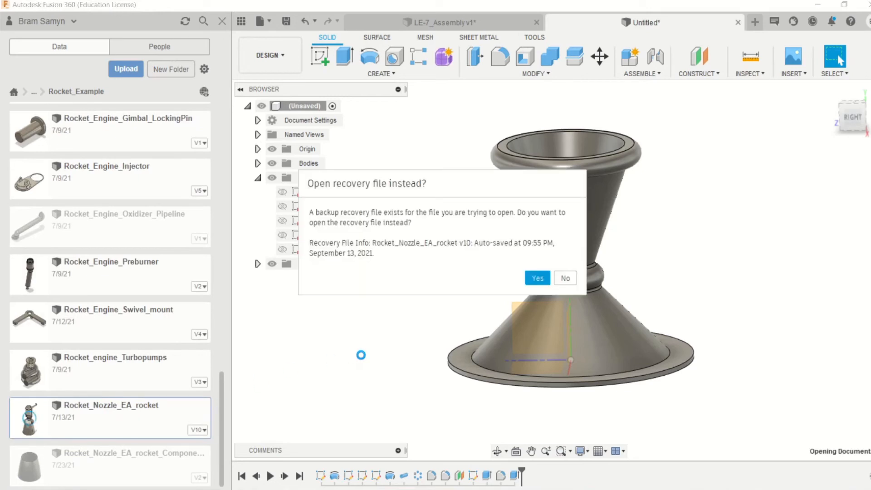
{"action": "left_click", "coordinate": [562, 278]}
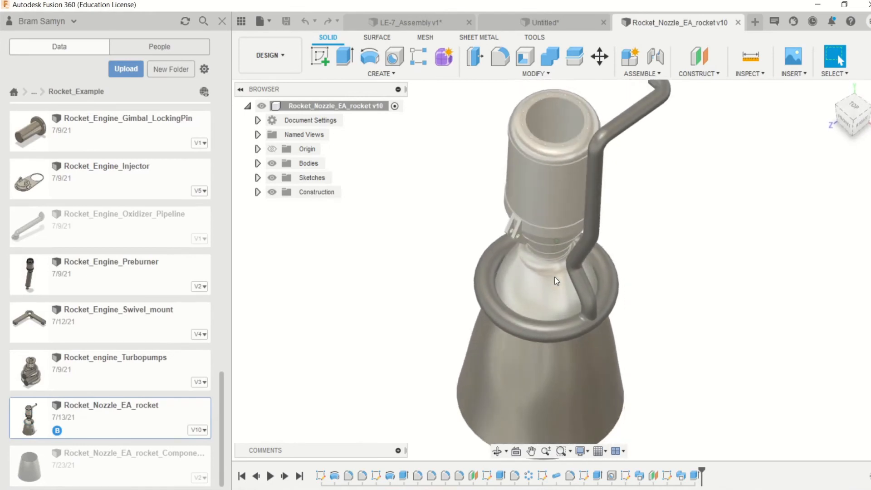
- Show Sketch1, the profile sketch of the rocket nozzle, in the Rocket_Nozzle_EA_rocket design
{"action": "scroll", "coordinate": [556, 281], "scroll_direction": "down", "scroll_amount": 3}
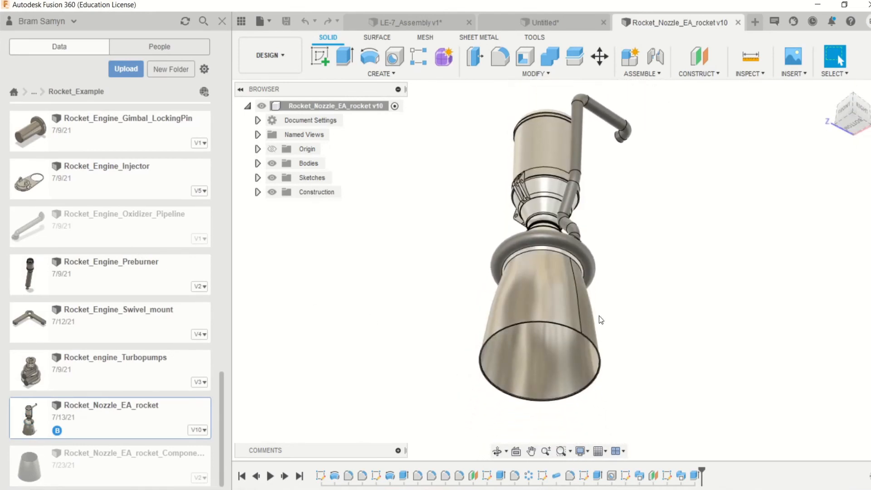
{"action": "scroll", "coordinate": [508, 322], "scroll_direction": "up", "scroll_amount": 3}
{"action": "scroll", "coordinate": [586, 316], "scroll_direction": "down", "scroll_amount": 3}
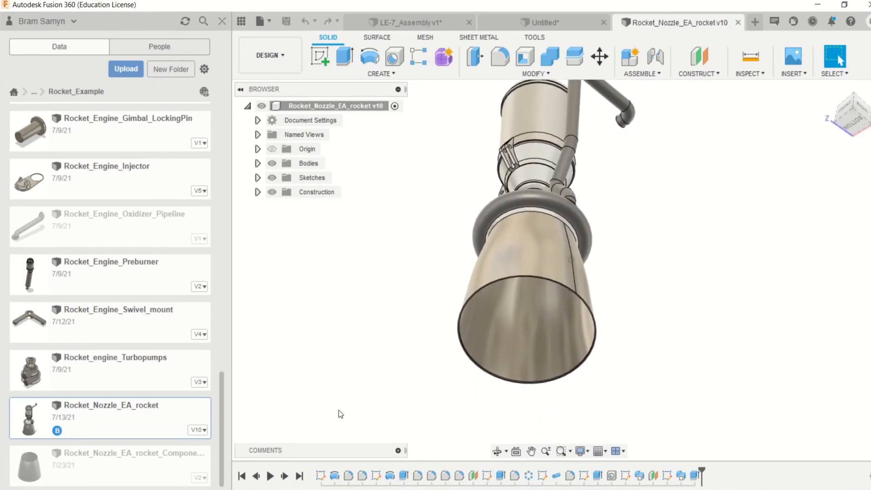
{"action": "scroll", "coordinate": [339, 412], "scroll_direction": "up", "scroll_amount": 3}
{"action": "left_click", "coordinate": [258, 178]}
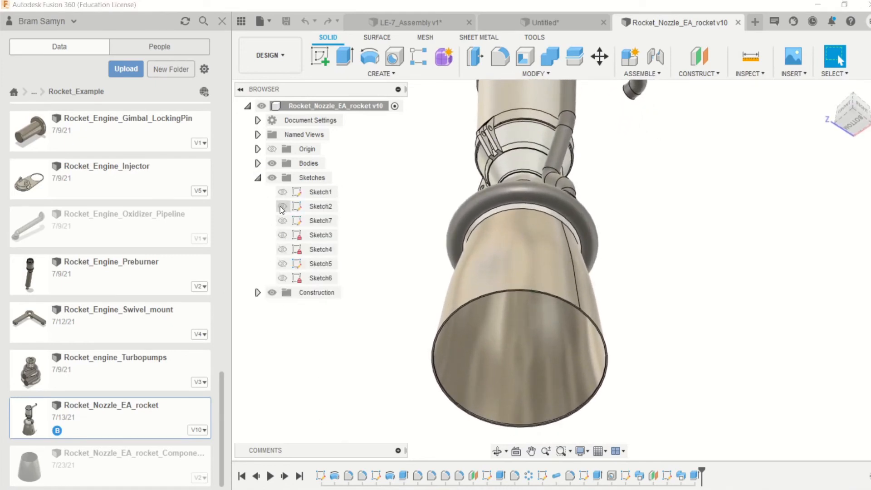
{"action": "left_click", "coordinate": [282, 192]}
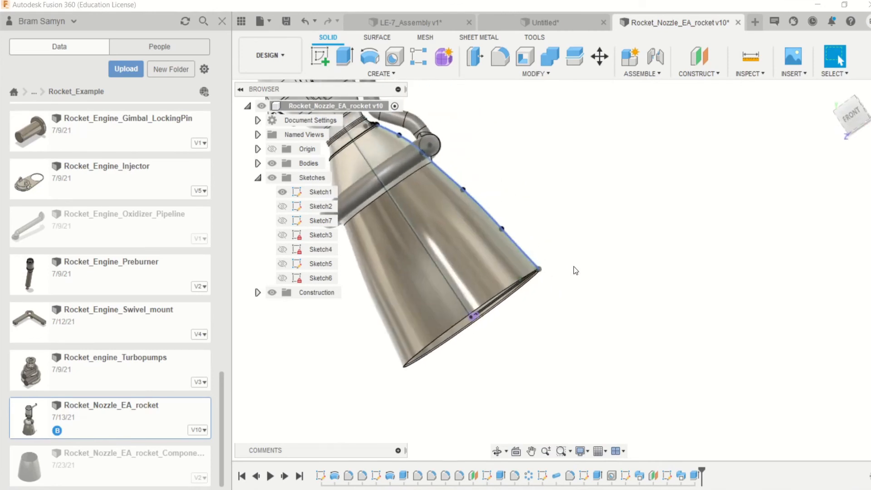
- Examine Sketch1's profile curve against the nozzle bell, throat, ring manifold and combustion chamber from several angles
{"action": "mouse_move", "coordinate": [574, 267]}
{"action": "middle_mouse_down", "text": "shift"}
{"action": "mouse_move", "coordinate": [492, 225]}
{"action": "mouse_move", "coordinate": [520, 242]}
{"action": "middle_mouse_up", "text": "shift"}
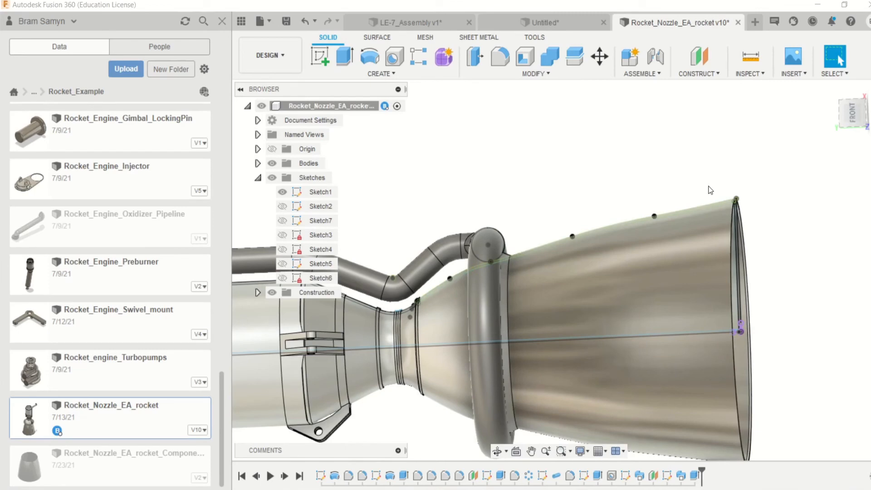
{"action": "middle_click_drag", "start_coordinate": [708, 189], "coordinate": [620, 208], "text": "shift"}
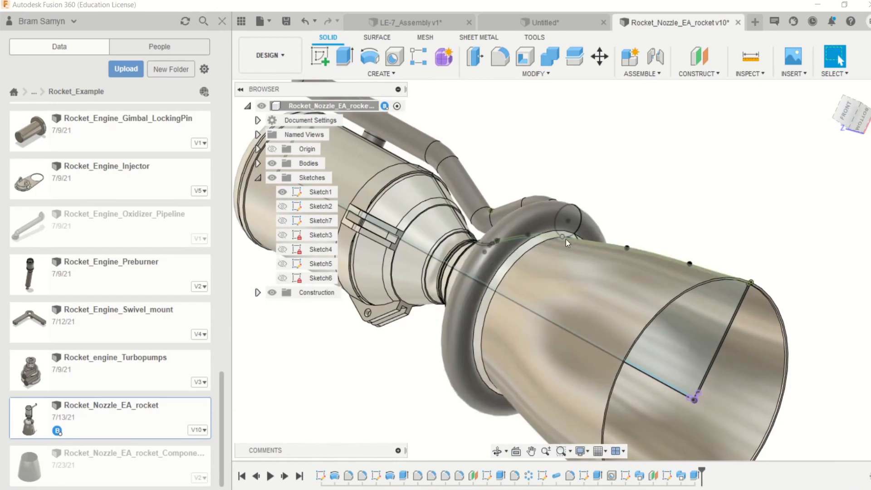
{"action": "mouse_move", "coordinate": [566, 239]}
{"action": "middle_mouse_down", "text": "shift"}
{"action": "mouse_move", "coordinate": [408, 222]}
{"action": "mouse_move", "coordinate": [461, 231]}
{"action": "middle_mouse_up", "text": "shift"}
{"action": "scroll", "coordinate": [565, 239], "scroll_direction": "down", "scroll_amount": 4}
{"action": "scroll", "coordinate": [461, 231], "scroll_direction": "up", "scroll_amount": 3}
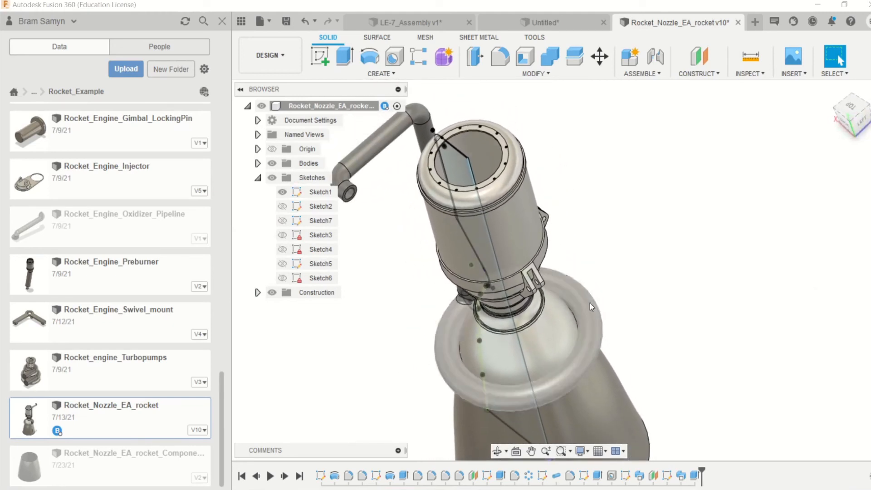
{"action": "middle_click_drag", "start_coordinate": [592, 307], "coordinate": [644, 241], "text": "shift"}
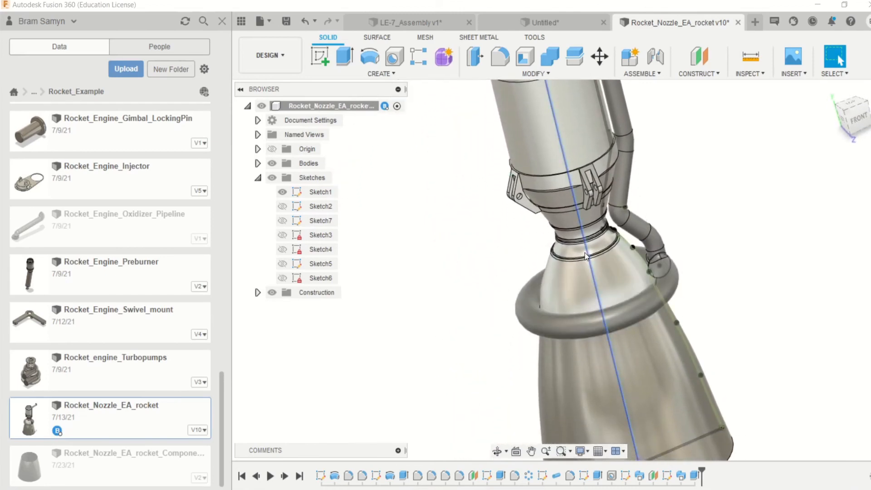
{"action": "scroll", "coordinate": [585, 252], "scroll_direction": "up", "scroll_amount": 10}
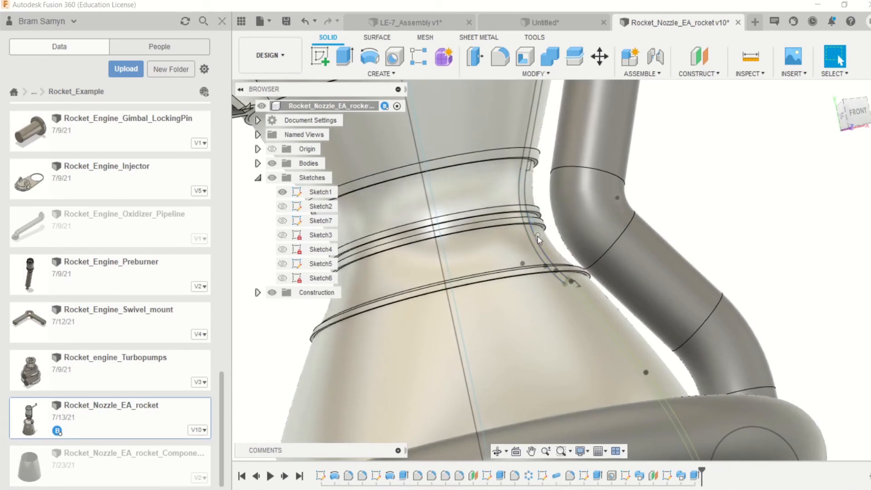
{"action": "scroll", "coordinate": [559, 275], "scroll_direction": "down", "scroll_amount": 10}
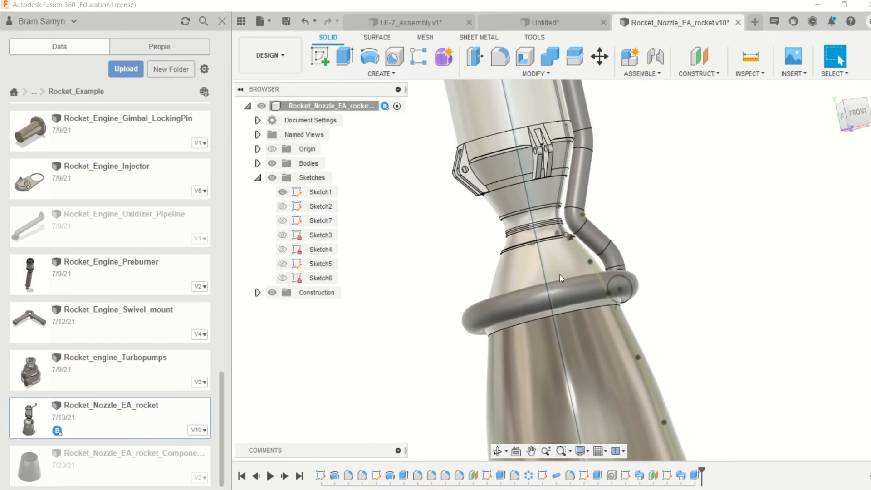
{"action": "mouse_move", "coordinate": [560, 274]}
{"action": "middle_mouse_down", "text": "shift"}
{"action": "mouse_move", "coordinate": [548, 261]}
{"action": "mouse_move", "coordinate": [451, 236]}
{"action": "mouse_move", "coordinate": [466, 244]}
{"action": "mouse_move", "coordinate": [465, 260]}
{"action": "mouse_move", "coordinate": [569, 267]}
{"action": "middle_mouse_up", "text": "shift"}
{"action": "scroll", "coordinate": [568, 268], "scroll_direction": "down", "scroll_amount": 4}
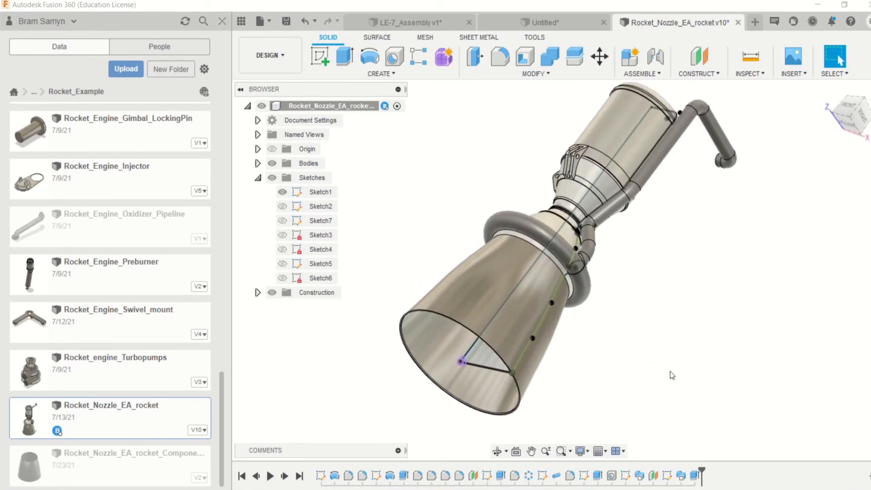
- Browse the project list to the AMR SRM 5.0 folder within the SPERO AMR_One project
{"action": "left_click", "coordinate": [14, 92]}
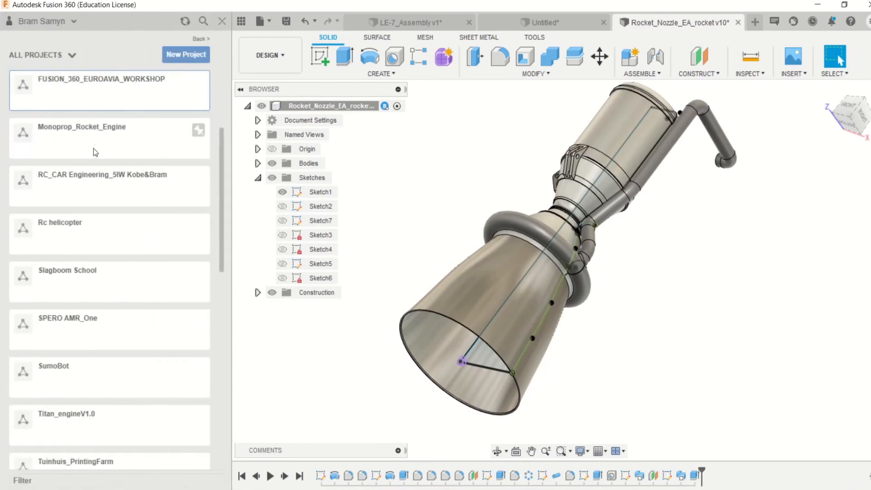
{"action": "scroll", "coordinate": [105, 197], "scroll_direction": "up", "scroll_amount": 5}
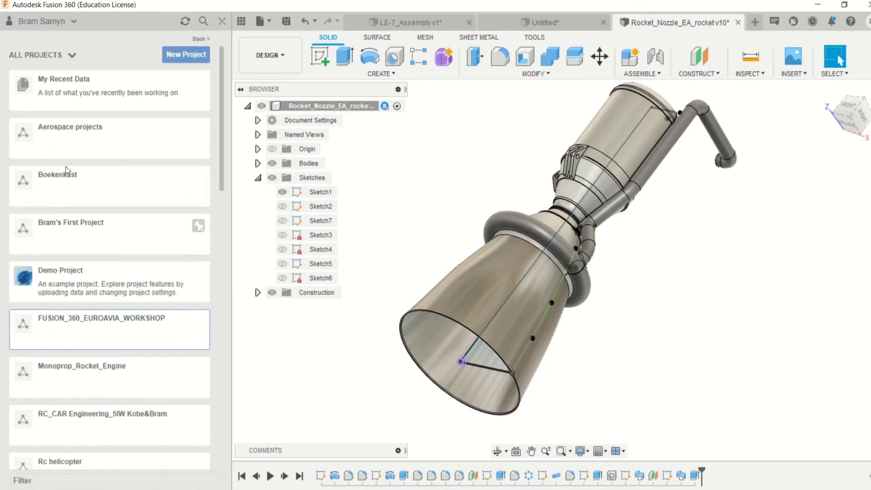
{"action": "scroll", "coordinate": [86, 246], "scroll_direction": "down", "scroll_amount": 1}
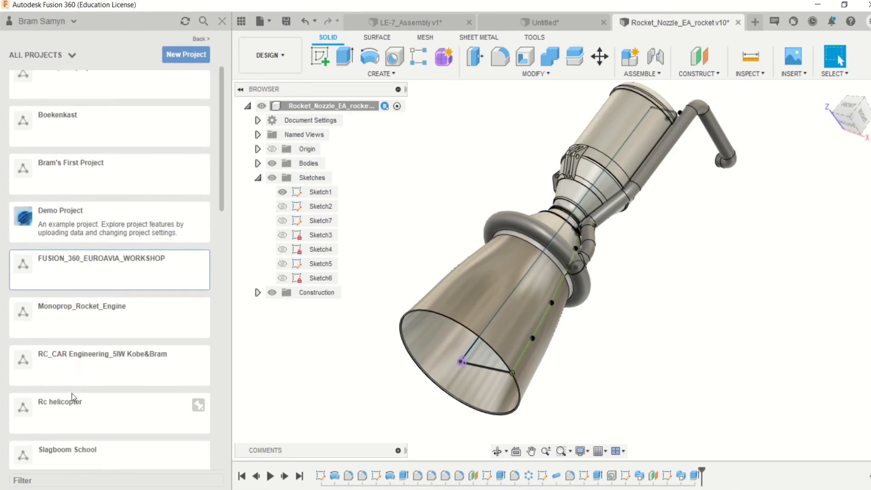
{"action": "scroll", "coordinate": [68, 332], "scroll_direction": "up", "scroll_amount": 1}
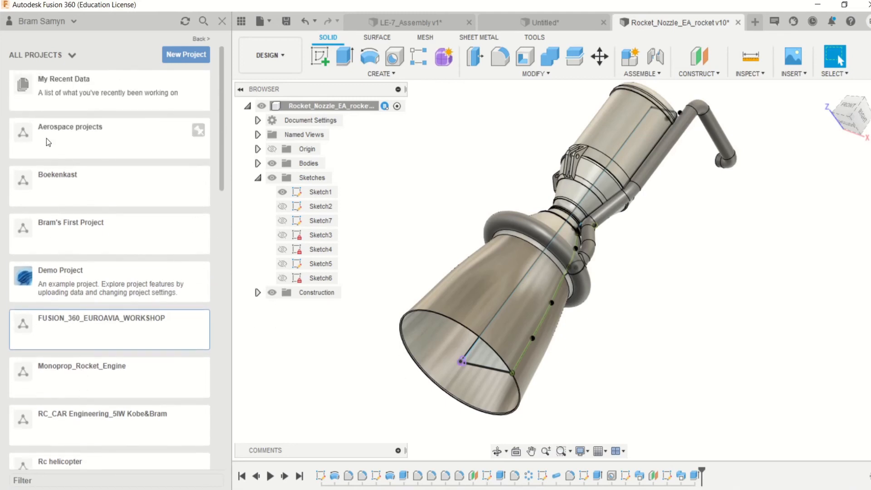
{"action": "scroll", "coordinate": [68, 208], "scroll_direction": "down", "scroll_amount": 1}
{"action": "scroll", "coordinate": [68, 327], "scroll_direction": "down", "scroll_amount": 3}
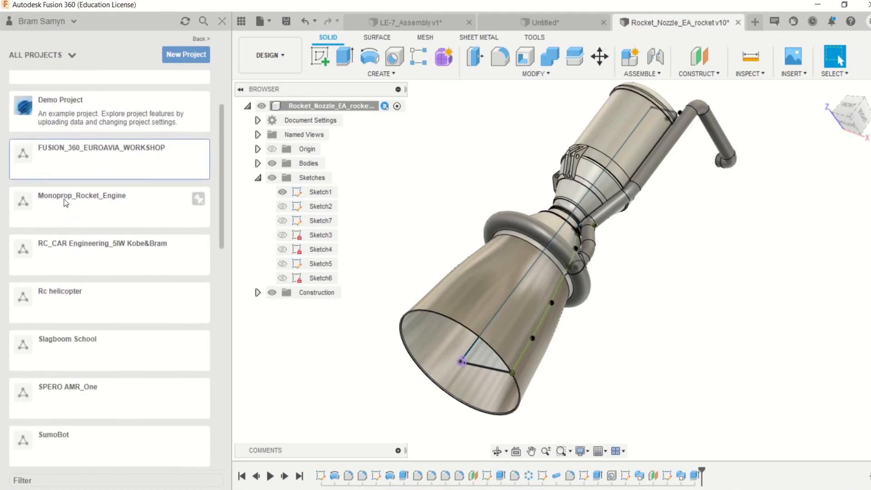
{"action": "left_click", "coordinate": [67, 325]}
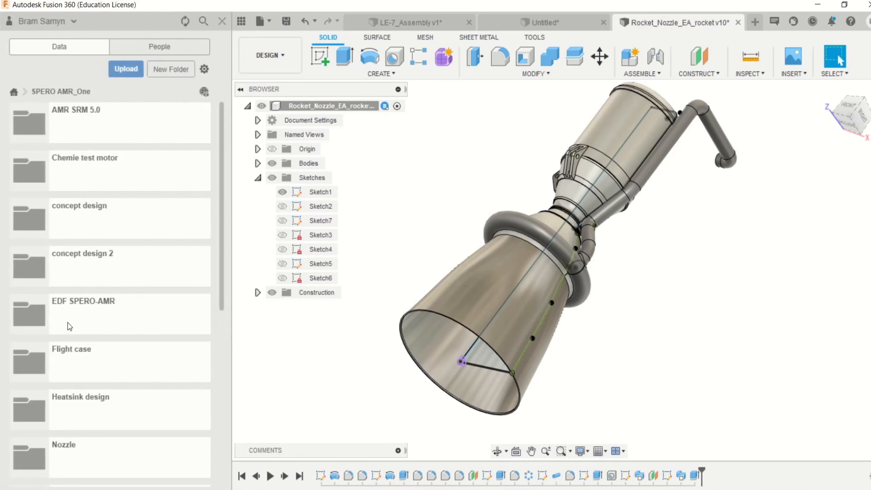
{"action": "left_click", "coordinate": [74, 126]}
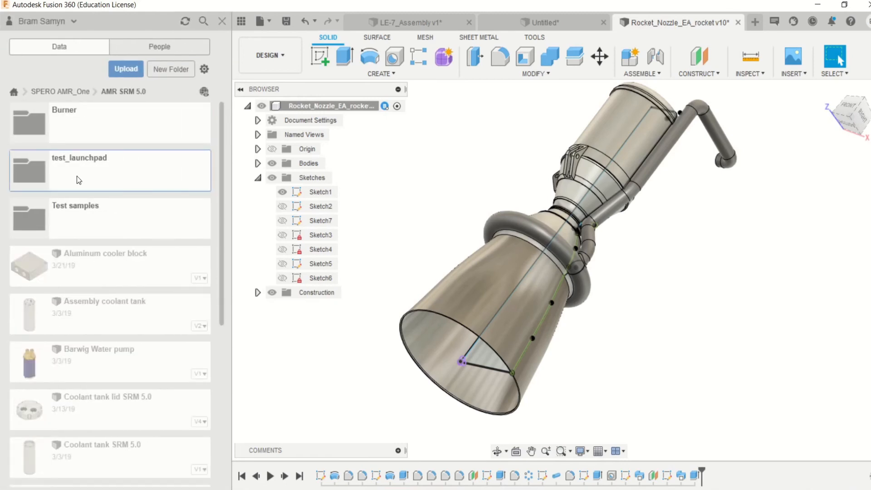
{"action": "left_click", "coordinate": [77, 176]}
{"action": "left_click", "coordinate": [30, 91]}
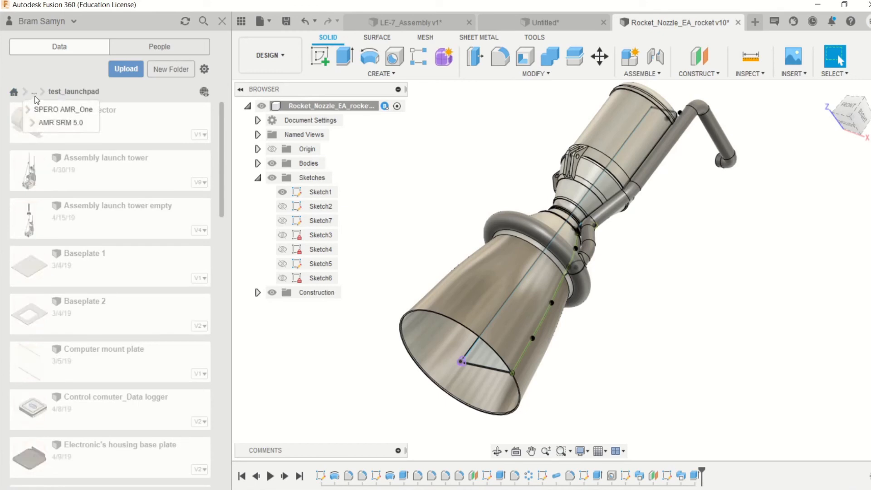
{"action": "left_click", "coordinate": [50, 121]}
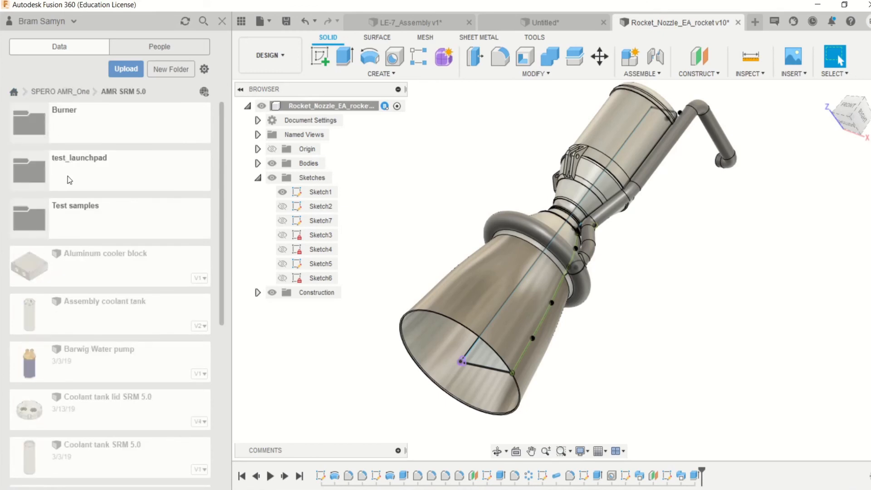
- Open the 3D printed plated_Cooled Nozzle assembly from the Test samples folder and view it from the side
{"action": "left_click", "coordinate": [67, 206]}
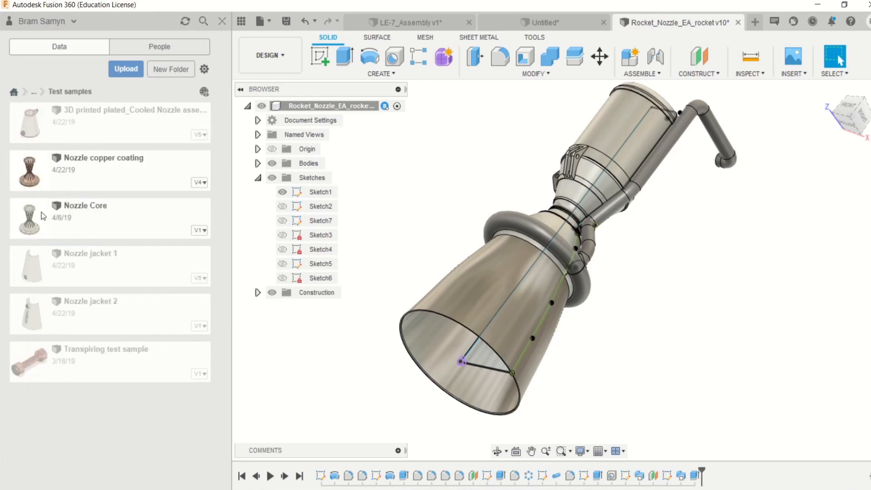
{"action": "double_click", "coordinate": [98, 129]}
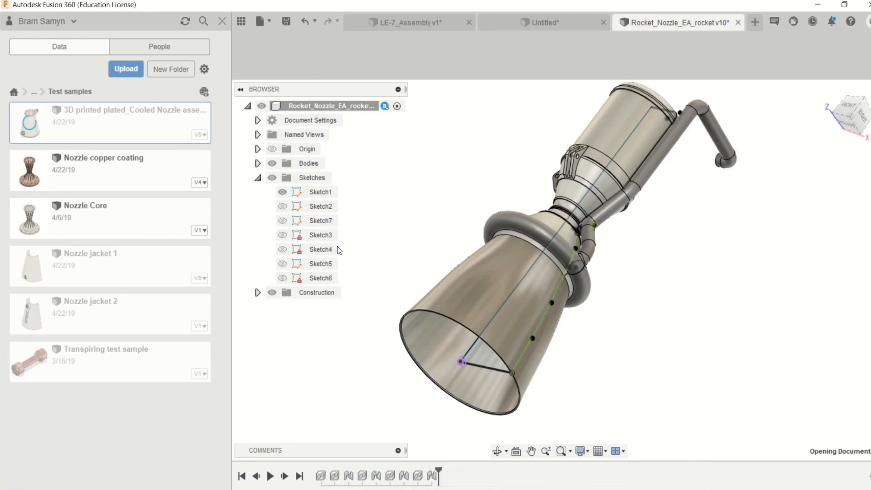
{"action": "middle_click_drag", "start_coordinate": [741, 254], "coordinate": [625, 258], "text": "shift"}
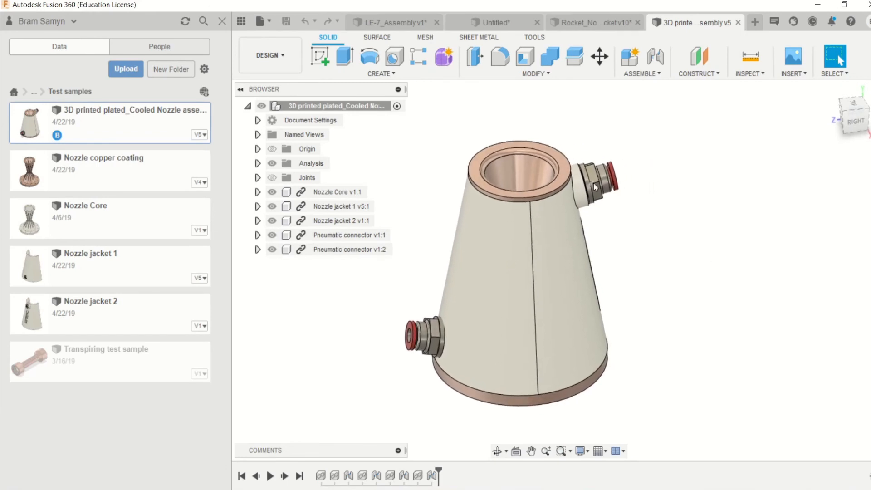
{"action": "middle_click_drag", "start_coordinate": [593, 183], "coordinate": [585, 183], "text": "shift"}
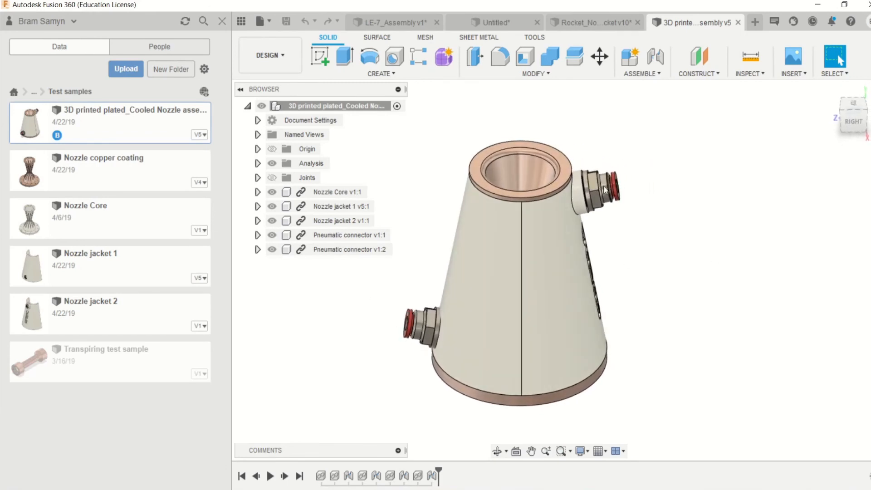
- Hide both pneumatic connectors and Nozzle jacket 2 to examine the cooling channels on the nozzle core
{"action": "left_click", "coordinate": [272, 248]}
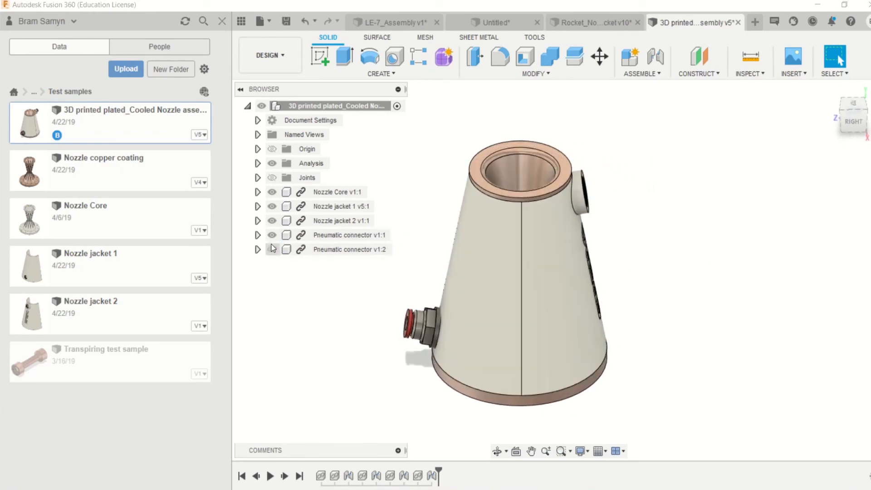
{"action": "left_click", "coordinate": [271, 235]}
{"action": "left_click", "coordinate": [272, 220]}
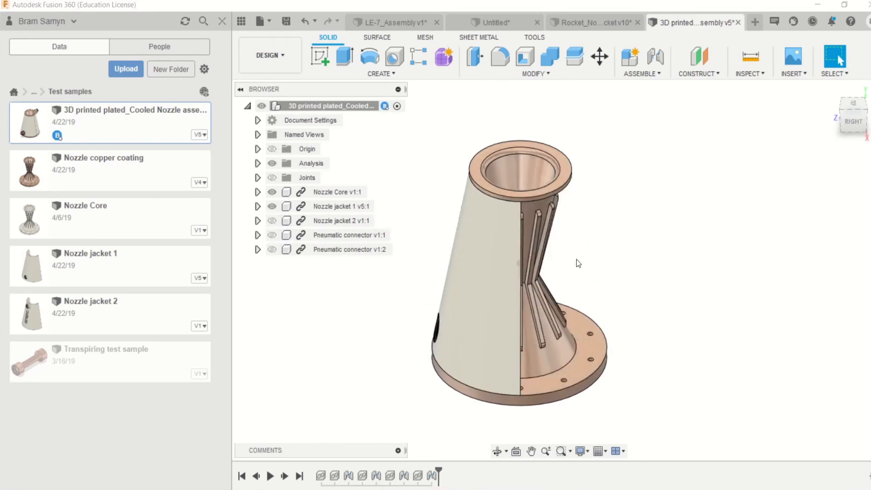
{"action": "middle_click_drag", "start_coordinate": [578, 263], "coordinate": [543, 281], "text": "shift"}
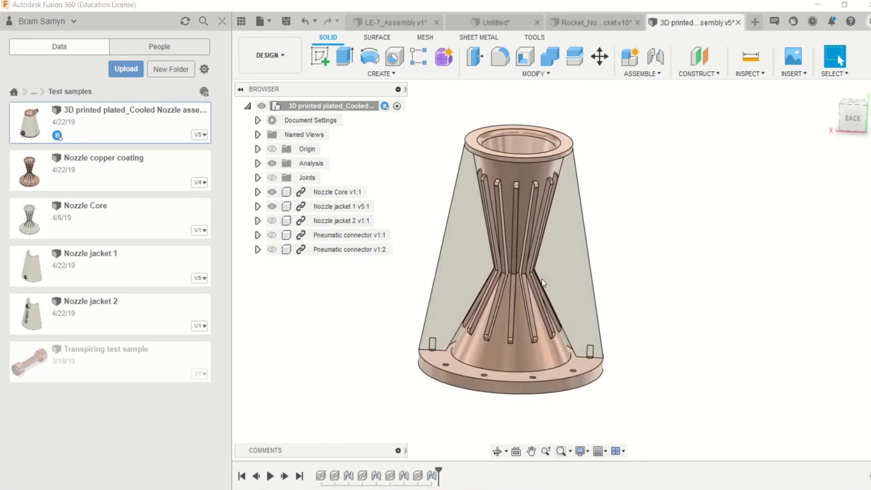
{"action": "scroll", "coordinate": [515, 375], "scroll_direction": "up", "scroll_amount": 5}
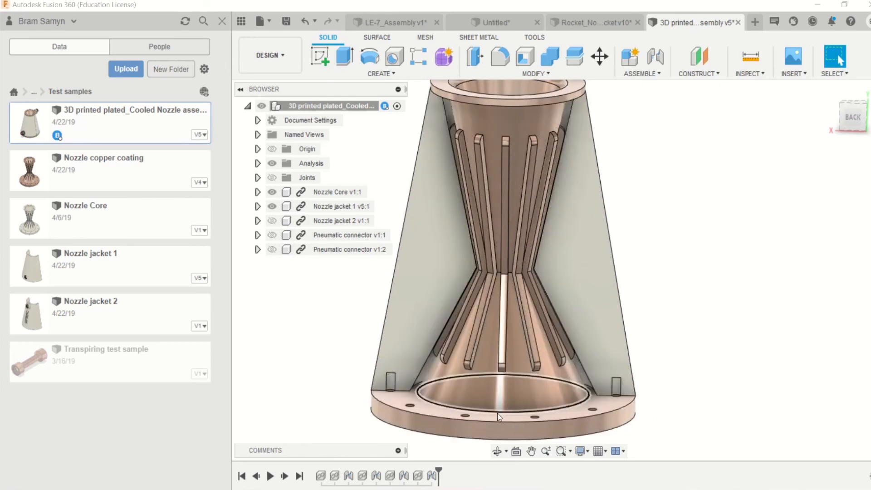
{"action": "middle_click_drag", "start_coordinate": [508, 219], "coordinate": [408, 267], "text": "shift"}
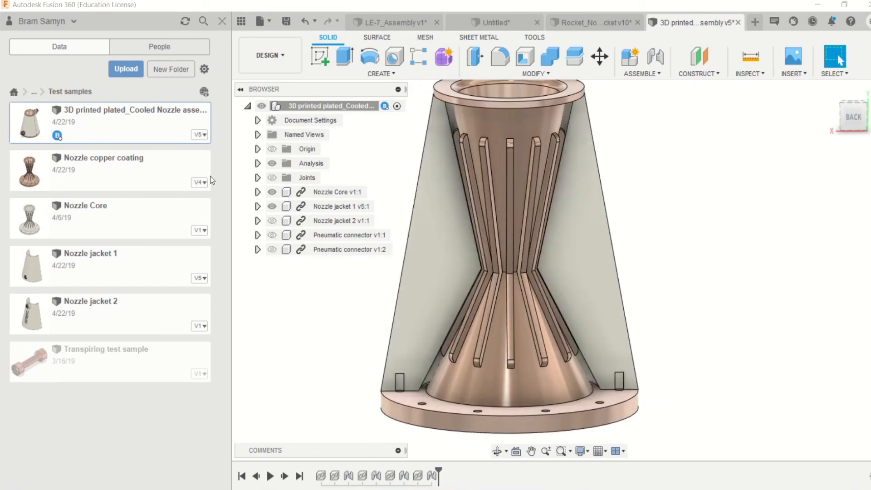
- Show Nozzle jacket 2 and both pneumatic connectors again in the cooled nozzle assembly
{"action": "left_click", "coordinate": [272, 220]}
{"action": "left_click", "coordinate": [274, 220]}
{"action": "left_click", "coordinate": [273, 236]}
{"action": "left_click", "coordinate": [272, 251]}
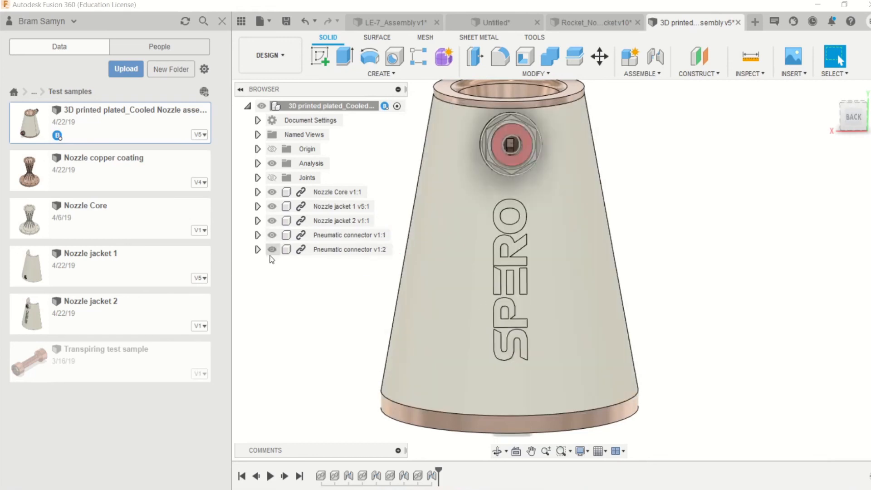
- Open the AMR_Aluminum Nozzle V3 design from the SRM V3 folder of the SPERO AMR_One project
{"action": "middle_click_drag", "start_coordinate": [457, 292], "coordinate": [29, 180], "text": "shift"}
{"action": "left_click", "coordinate": [34, 92]}
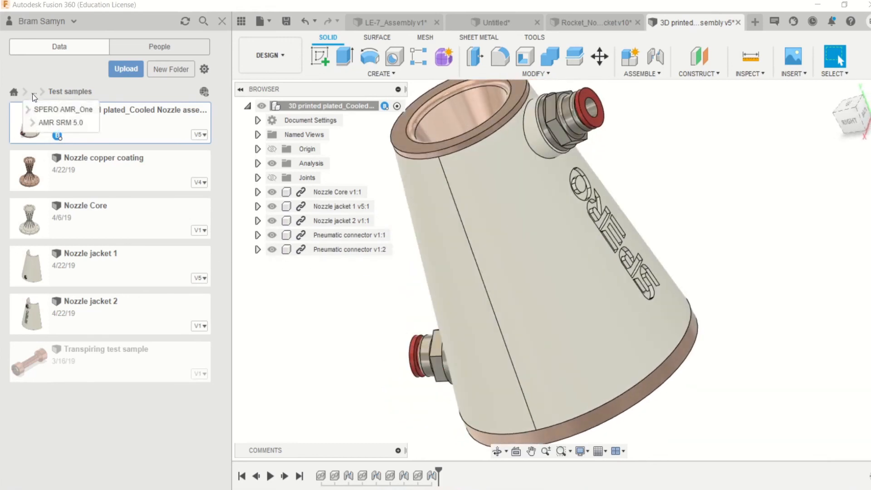
{"action": "left_click", "coordinate": [39, 112]}
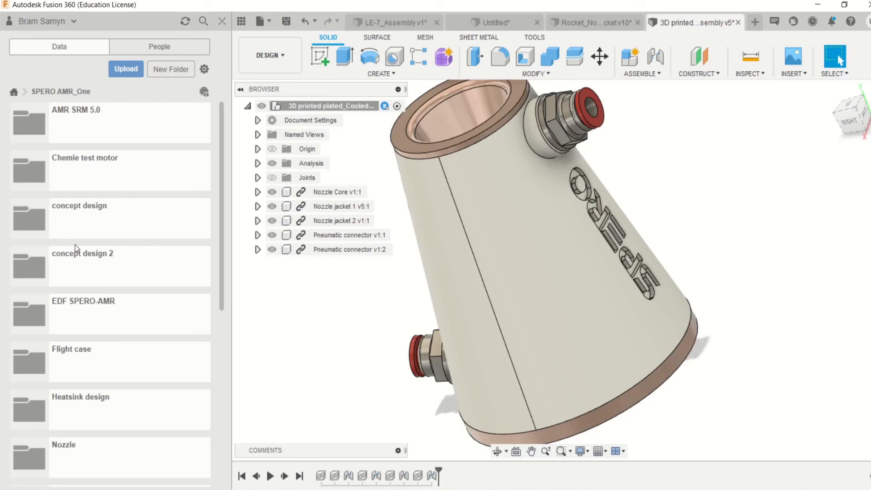
{"action": "scroll", "coordinate": [77, 234], "scroll_direction": "down", "scroll_amount": 5}
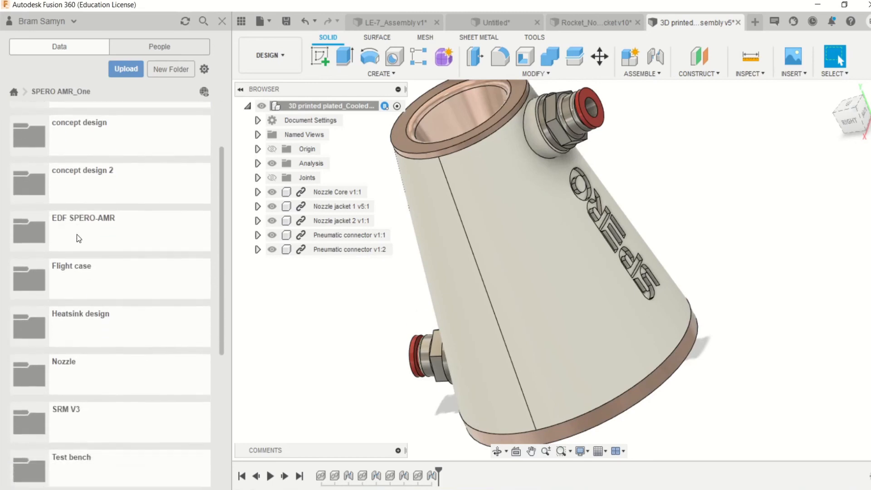
{"action": "left_click", "coordinate": [75, 260]}
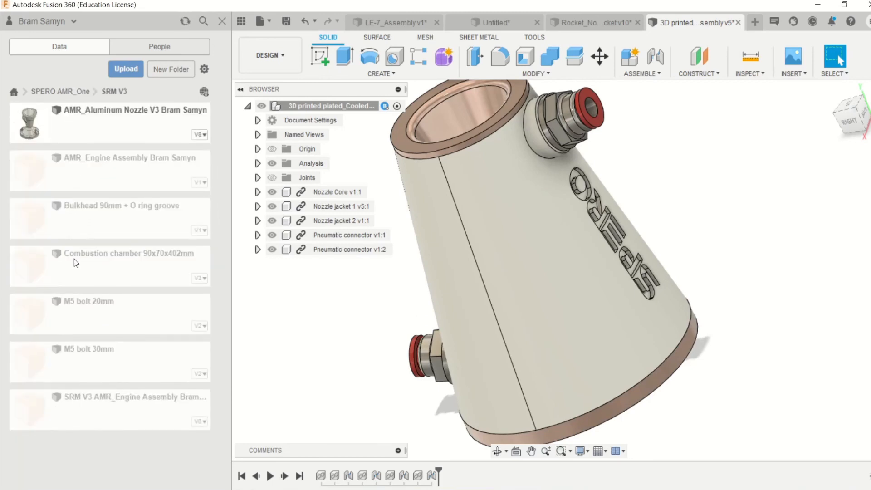
{"action": "double_click", "coordinate": [82, 118]}
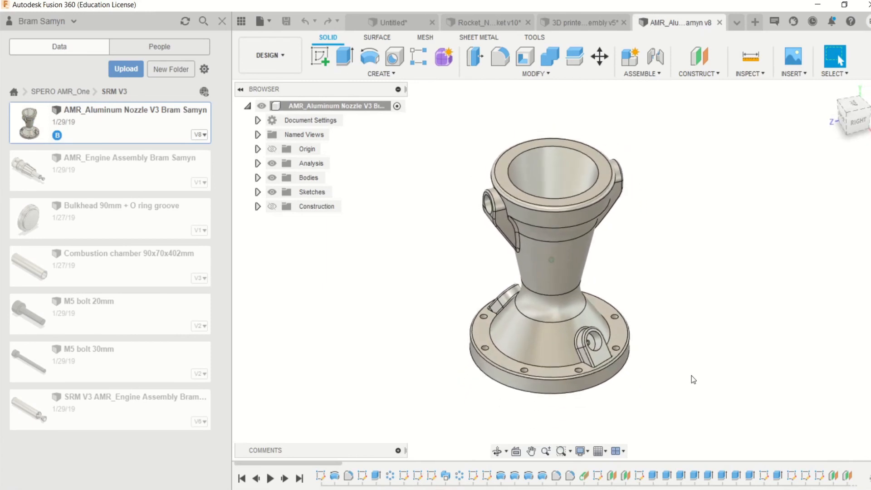
- Turn on the Section2 analysis and examine the internal cavities near the base flange and the upper rim of the nozzle
{"action": "left_click", "coordinate": [257, 163]}
{"action": "left_click", "coordinate": [282, 192]}
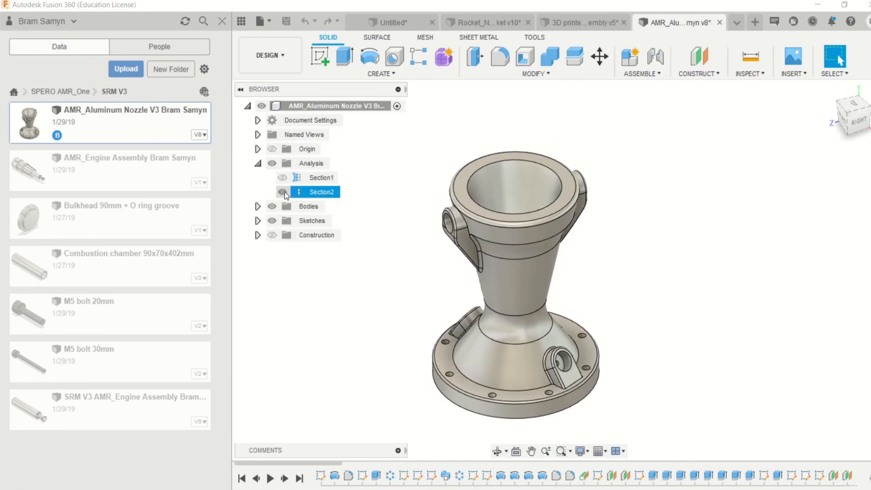
{"action": "scroll", "coordinate": [594, 201], "scroll_direction": "up", "scroll_amount": 5}
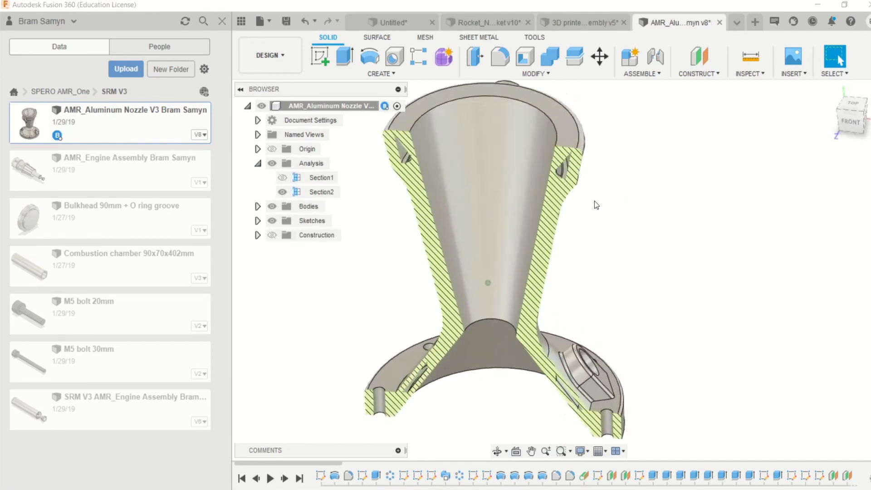
{"action": "scroll", "coordinate": [539, 127], "scroll_direction": "down", "scroll_amount": 4}
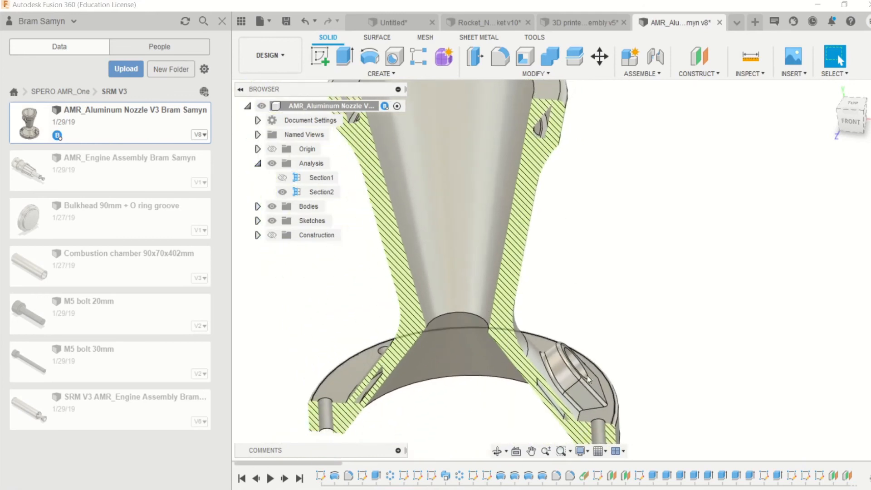
{"action": "scroll", "coordinate": [587, 376], "scroll_direction": "up", "scroll_amount": 5}
{"action": "scroll", "coordinate": [620, 269], "scroll_direction": "up", "scroll_amount": 5}
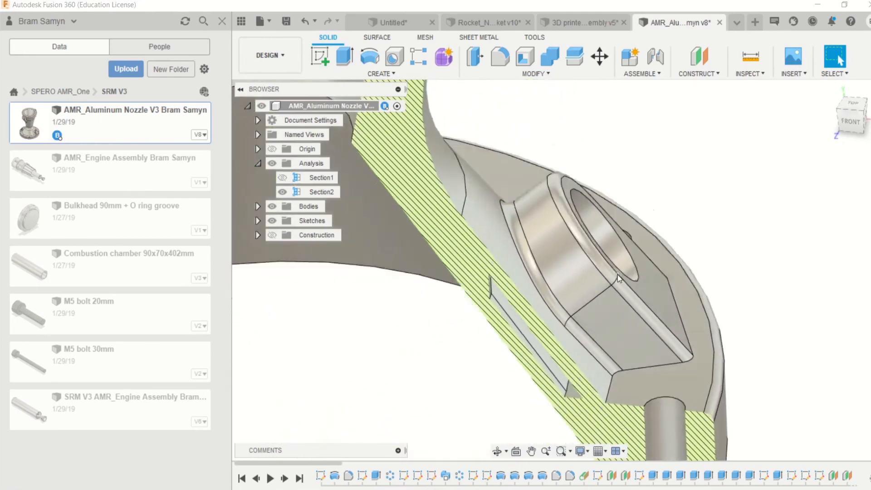
{"action": "scroll", "coordinate": [620, 269], "scroll_direction": "down", "scroll_amount": 3}
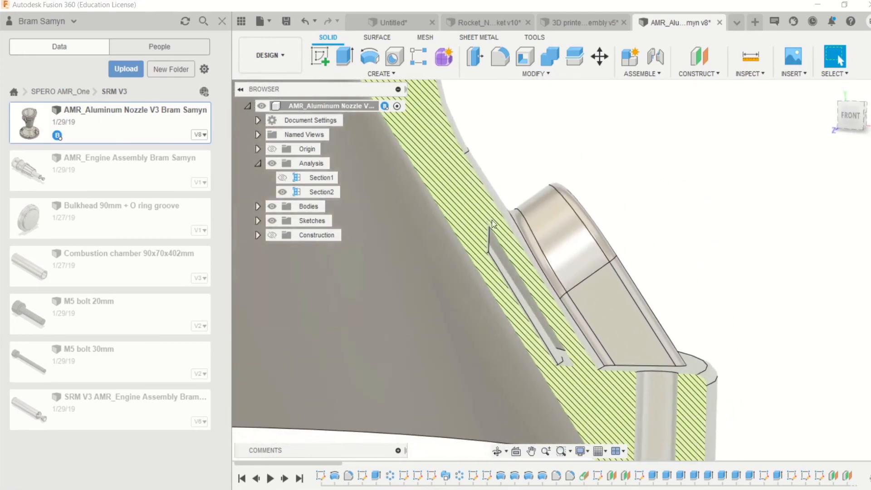
{"action": "scroll", "coordinate": [512, 232], "scroll_direction": "up", "scroll_amount": 5}
{"action": "scroll", "coordinate": [513, 233], "scroll_direction": "down", "scroll_amount": 4}
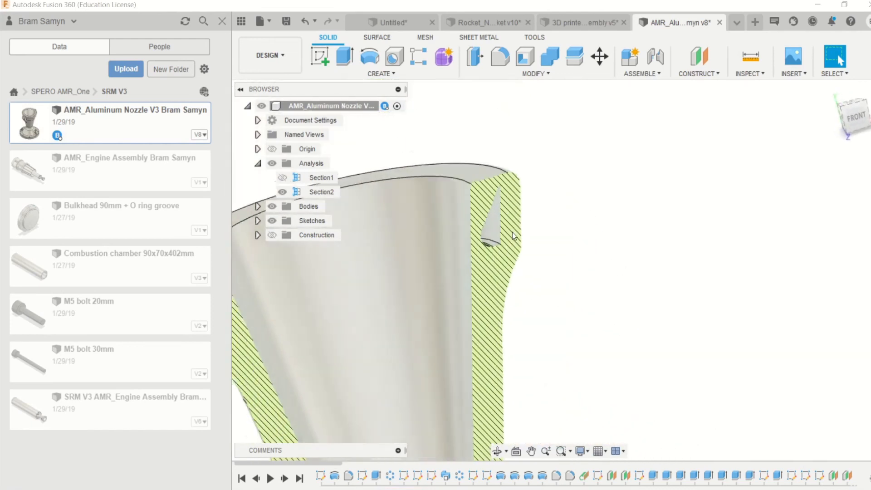
{"action": "scroll", "coordinate": [511, 247], "scroll_direction": "down", "scroll_amount": 5}
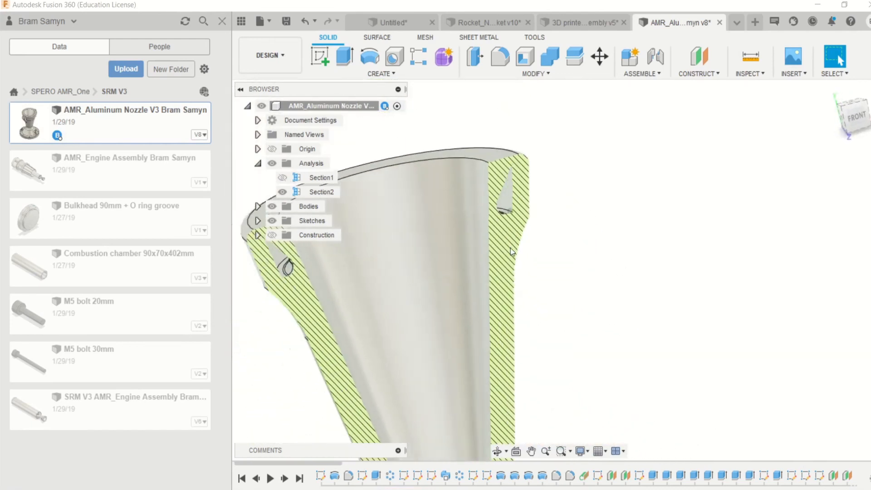
{"action": "scroll", "coordinate": [510, 248], "scroll_direction": "up", "scroll_amount": 3}
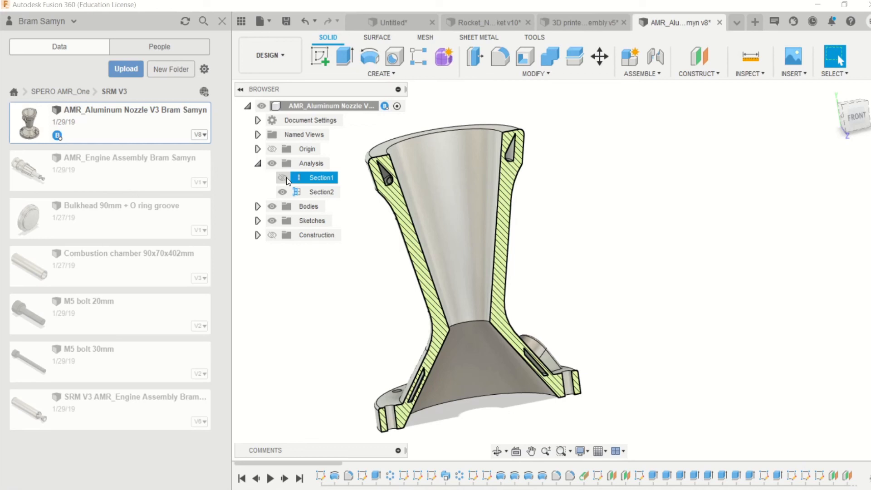
- Switch between the Section1 and Section2 analyses to compare the cuts, and hide both to view the whole nozzle
{"action": "left_click", "coordinate": [282, 178]}
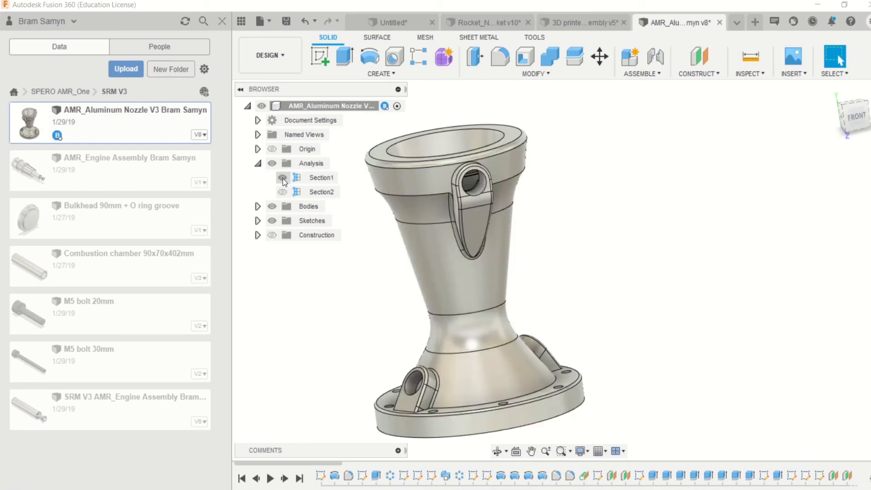
{"action": "left_click", "coordinate": [283, 191]}
{"action": "middle_click_drag", "start_coordinate": [477, 223], "coordinate": [511, 225], "text": "shift"}
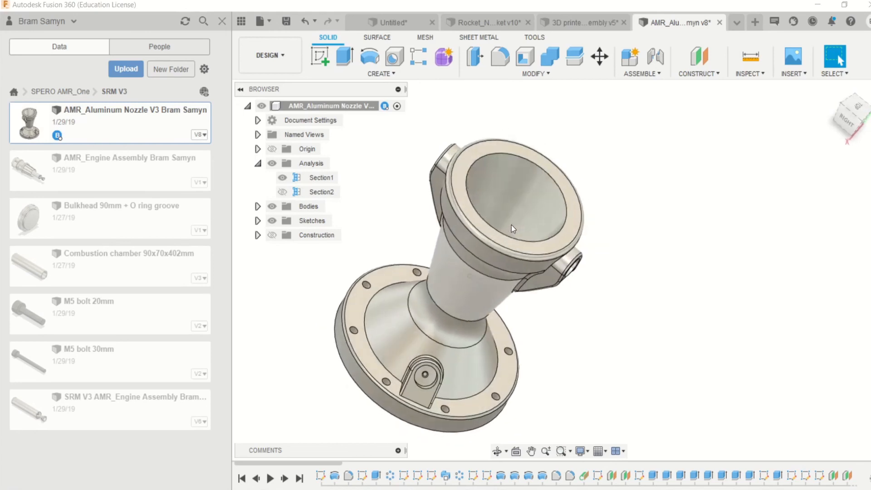
{"action": "left_click", "coordinate": [287, 192]}
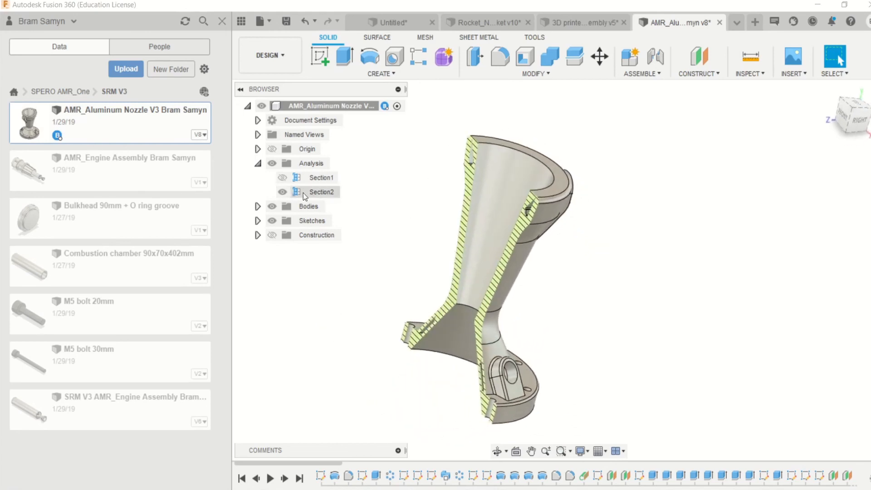
{"action": "left_click", "coordinate": [303, 191]}
{"action": "left_click", "coordinate": [283, 193]}
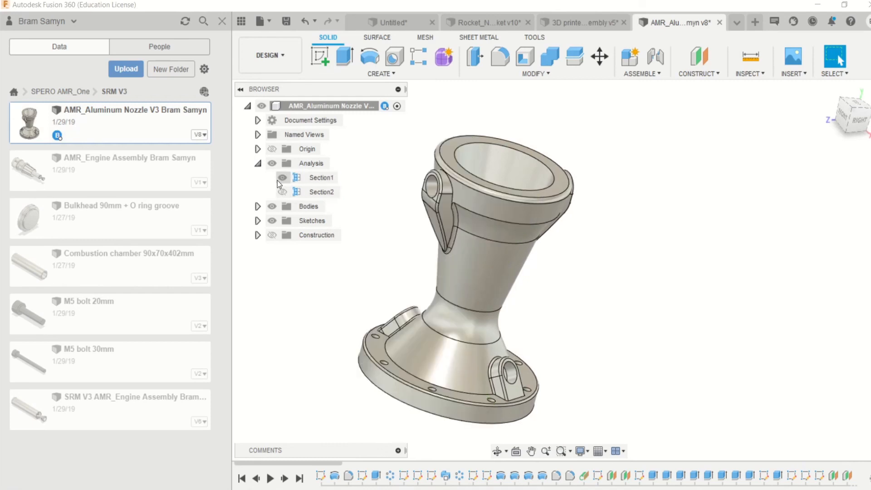
{"action": "left_click", "coordinate": [279, 180]}
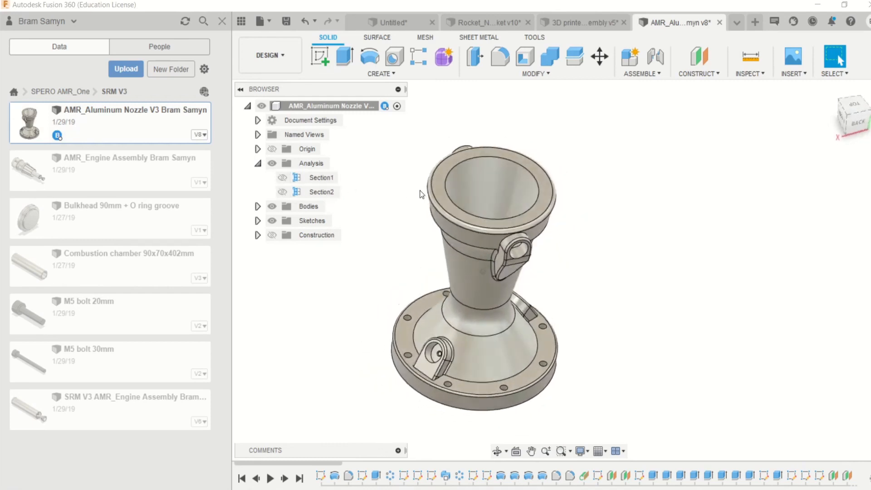
{"action": "middle_click_drag", "start_coordinate": [422, 195], "coordinate": [490, 145], "text": "shift"}
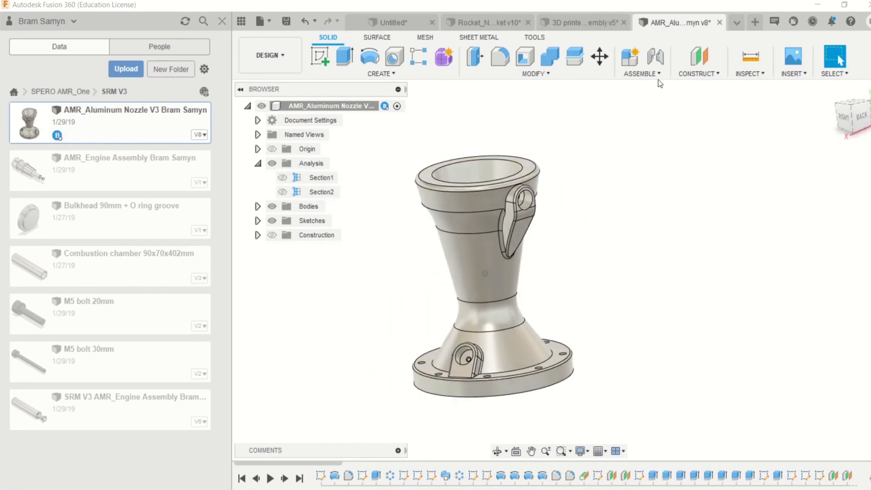
- Set up a section analysis from the base flange's underside face with a Y distance of -50 mm
{"action": "left_click", "coordinate": [744, 77]}
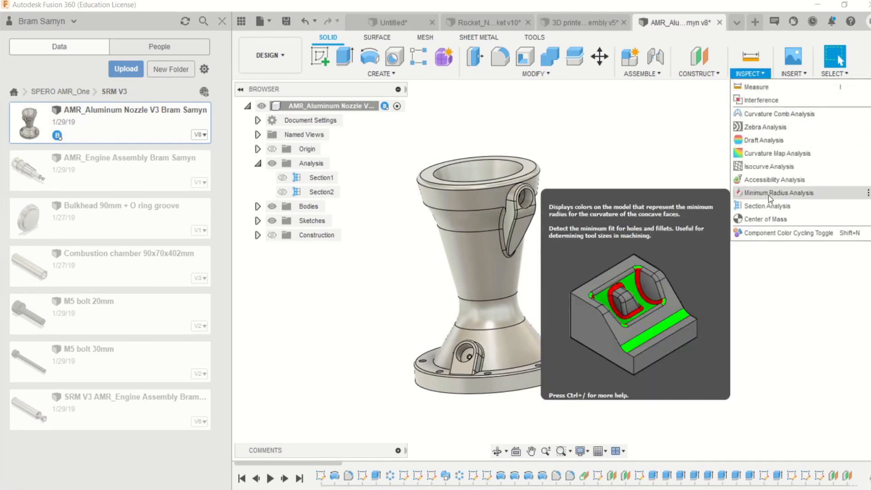
{"action": "left_click", "coordinate": [771, 206]}
{"action": "middle_click_drag", "start_coordinate": [589, 357], "coordinate": [580, 326], "text": "shift"}
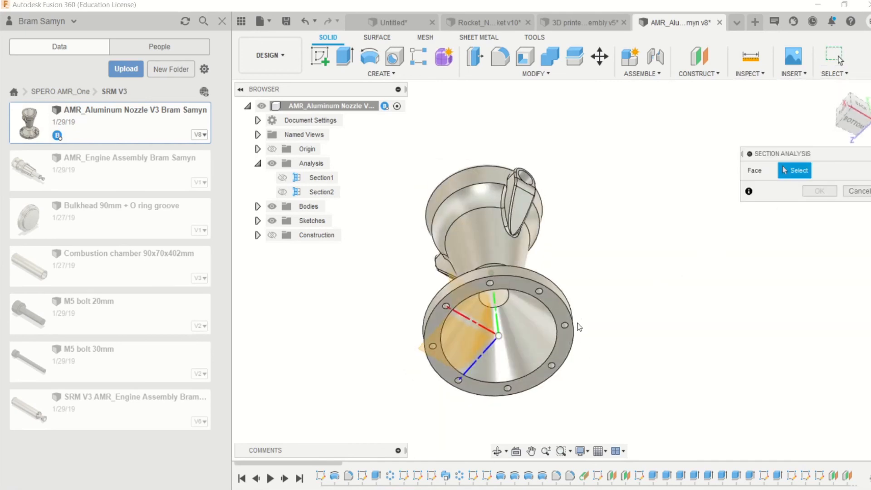
{"action": "left_click", "coordinate": [561, 304]}
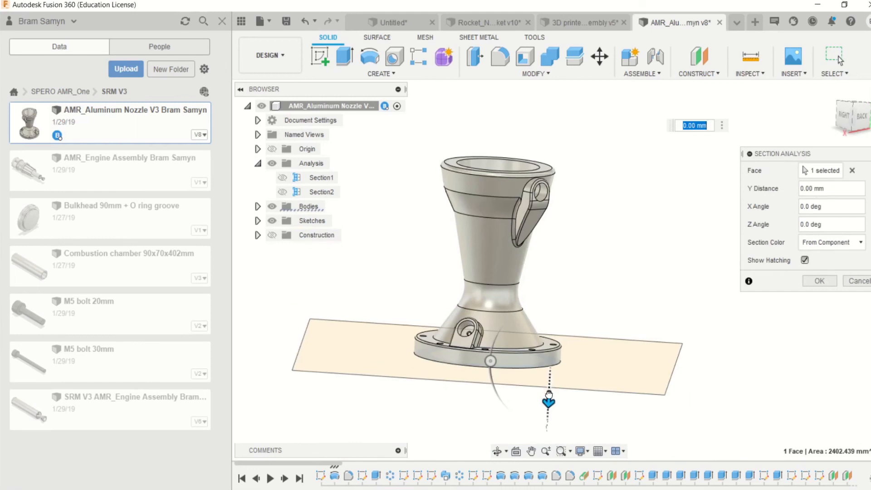
{"action": "left_click_drag", "start_coordinate": [549, 395], "coordinate": [553, 310]}
- Examine the ring of cooling channels in the nozzle wall at the horizontal cut from several angles
{"action": "middle_click_drag", "start_coordinate": [552, 310], "coordinate": [534, 317], "text": "shift"}
{"action": "scroll", "coordinate": [534, 317], "scroll_direction": "up", "scroll_amount": 2}
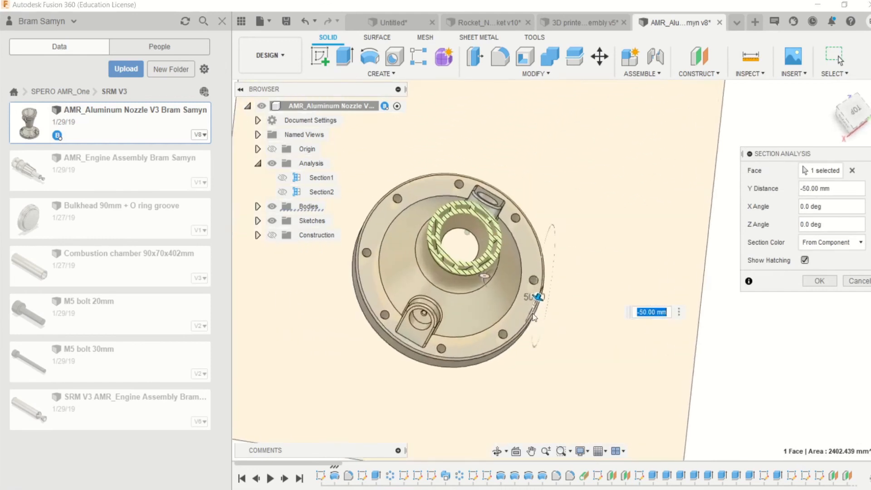
{"action": "scroll", "coordinate": [534, 318], "scroll_direction": "up", "scroll_amount": 2}
{"action": "scroll", "coordinate": [511, 259], "scroll_direction": "down", "scroll_amount": 2}
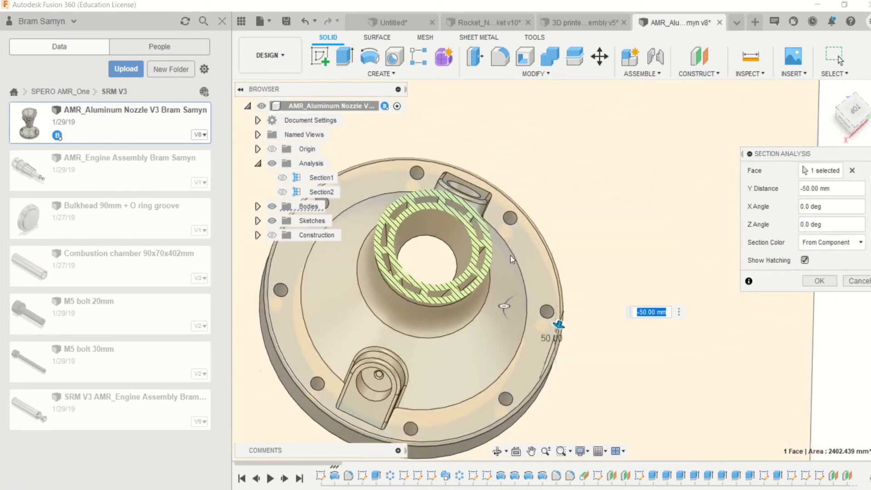
{"action": "mouse_move", "coordinate": [512, 258]}
{"action": "middle_mouse_down", "text": "shift"}
{"action": "mouse_move", "coordinate": [454, 328]}
{"action": "mouse_move", "coordinate": [499, 336]}
{"action": "mouse_move", "coordinate": [550, 329]}
{"action": "mouse_move", "coordinate": [475, 341]}
{"action": "mouse_move", "coordinate": [490, 335]}
{"action": "middle_mouse_up", "text": "shift"}
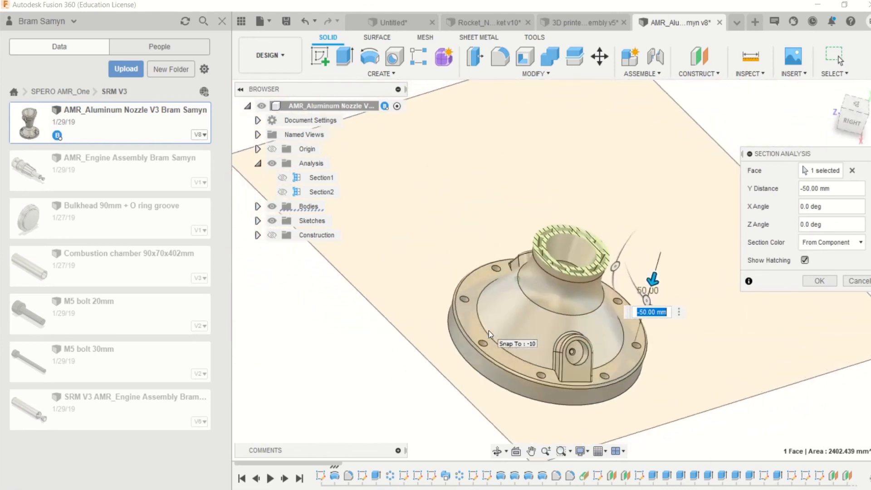
{"action": "scroll", "coordinate": [490, 335], "scroll_direction": "up", "scroll_amount": 3}
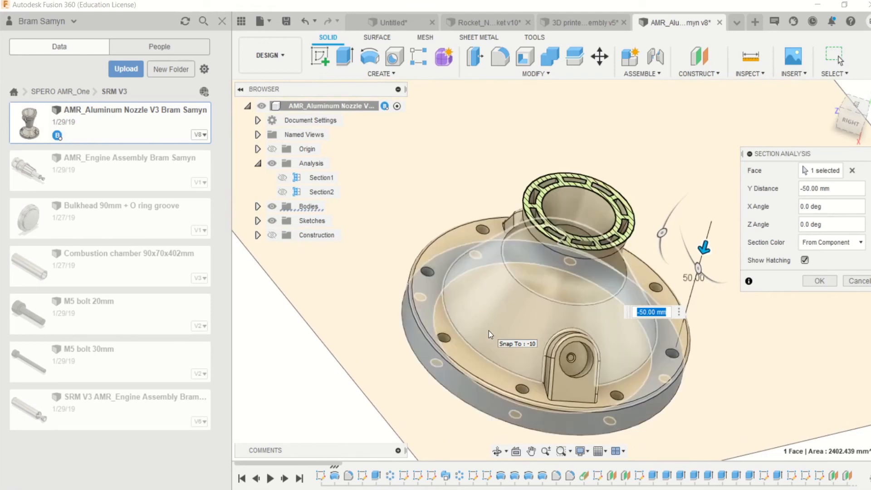
{"action": "scroll", "coordinate": [490, 335], "scroll_direction": "down", "scroll_amount": 2}
{"action": "middle_click_drag", "start_coordinate": [490, 335], "coordinate": [626, 327]}
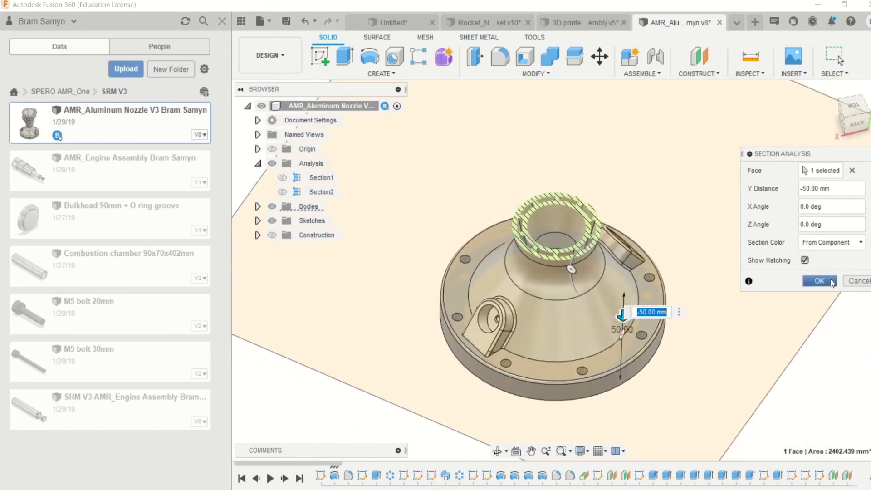
- Move the section plane up to a Y distance of -130 mm and inspect the nozzle's upper end
{"action": "left_click_drag", "start_coordinate": [624, 310], "coordinate": [626, 179]}
{"action": "middle_click_drag", "start_coordinate": [578, 127], "coordinate": [630, 205], "text": "shift"}
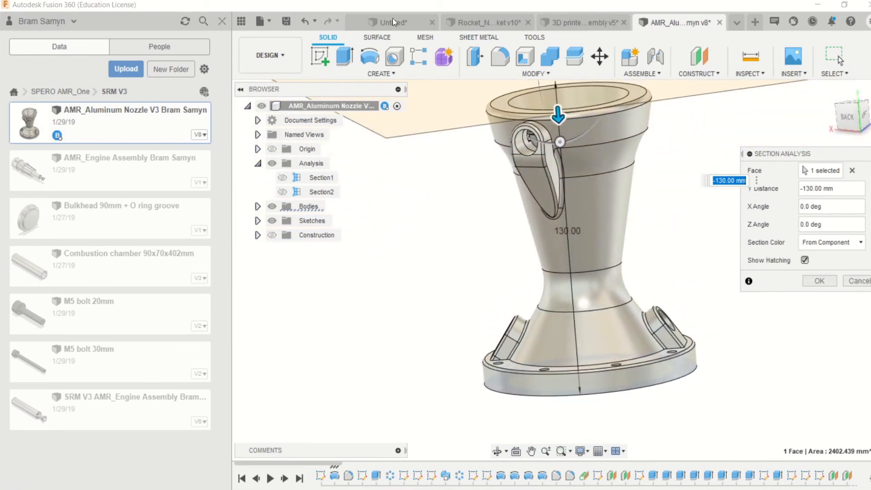
{"action": "middle_click_drag", "start_coordinate": [538, 275], "coordinate": [578, 246], "text": "shift"}
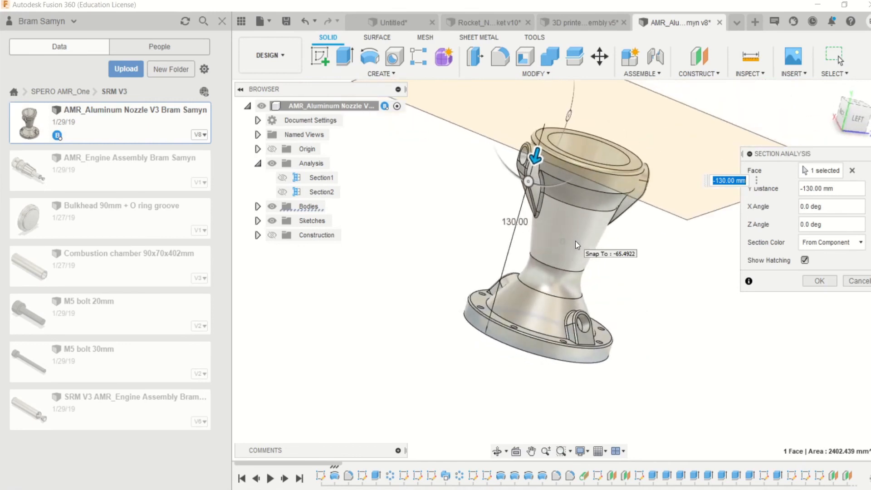
- Revisit the open 3D printed cooled nozzle assembly and the unsaved nozzle design, and bring up LE-7_Assembly
{"action": "left_click", "coordinate": [584, 24]}
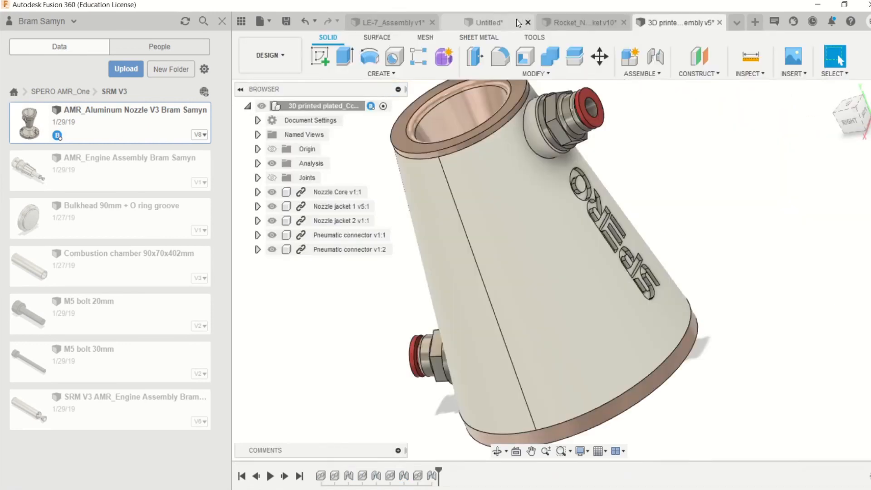
{"action": "left_click", "coordinate": [480, 23]}
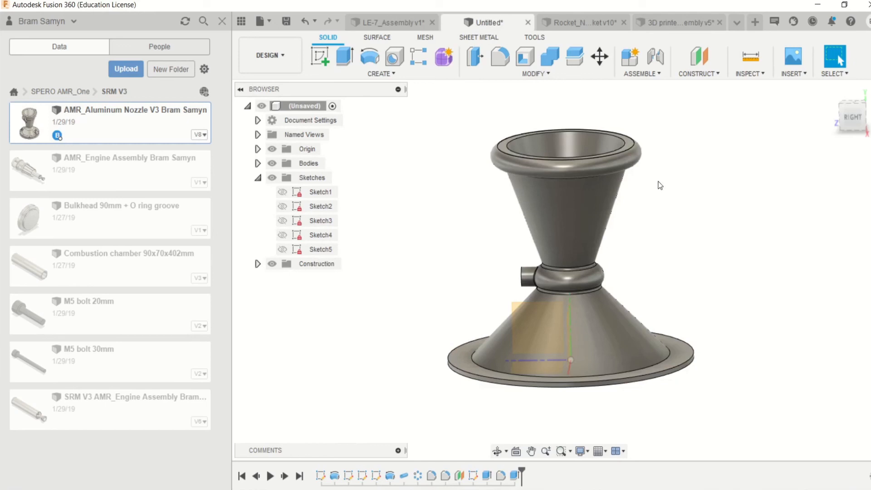
{"action": "left_click", "coordinate": [389, 23]}
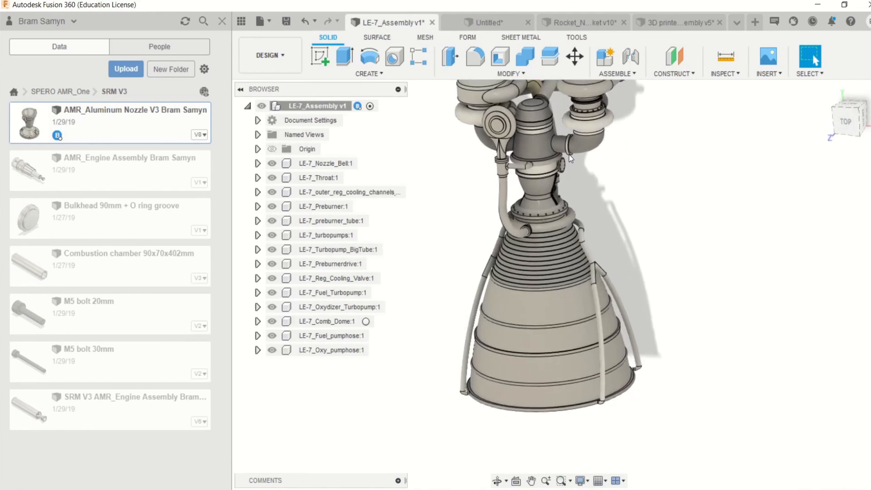